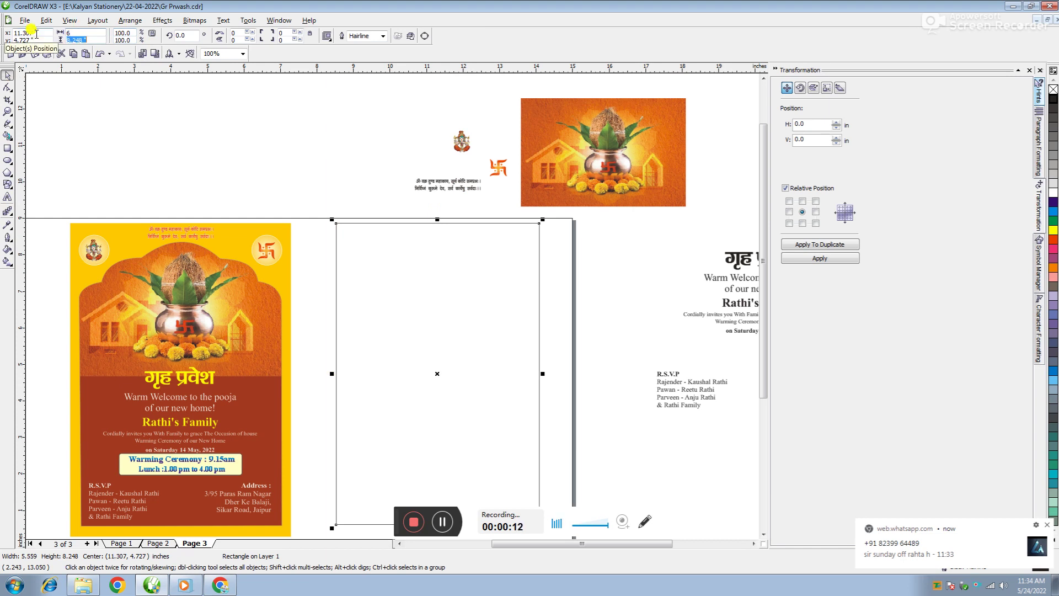
Size the blank rectangle beside the finished card to 6 inches wide and 8.5 inches high, and shift it slightly down and left
{"action": "key", "text": "Return"}
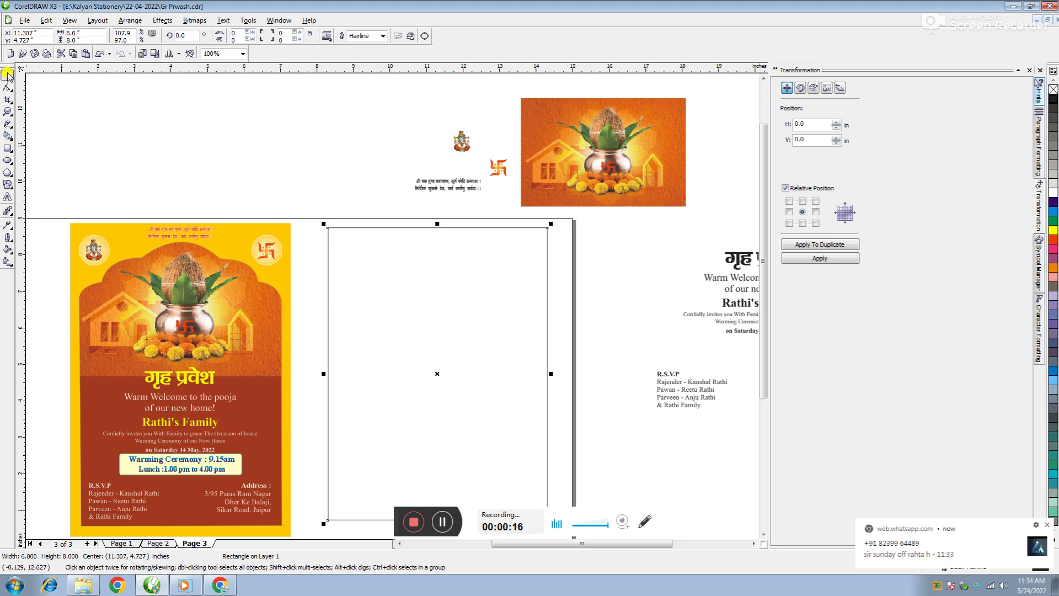
{"action": "left_click_drag", "start_coordinate": [409, 255], "coordinate": [408, 260]}
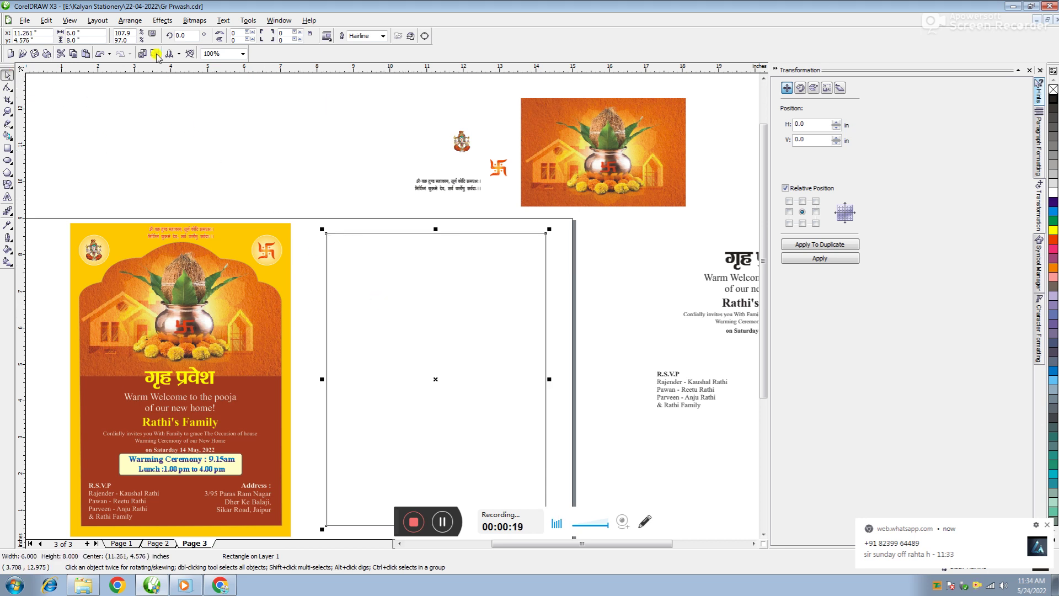
{"action": "left_click", "coordinate": [88, 37]}
{"action": "type", "text": "8.25"}
{"action": "key", "text": "Return"}
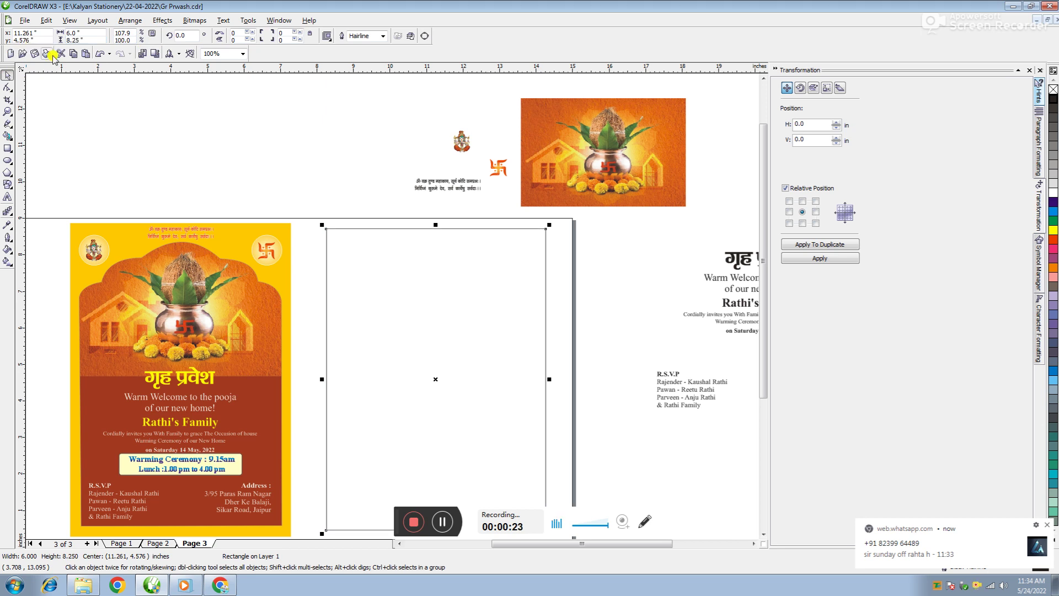
{"action": "type", "text": "8.5"}
{"action": "key", "text": "Return"}
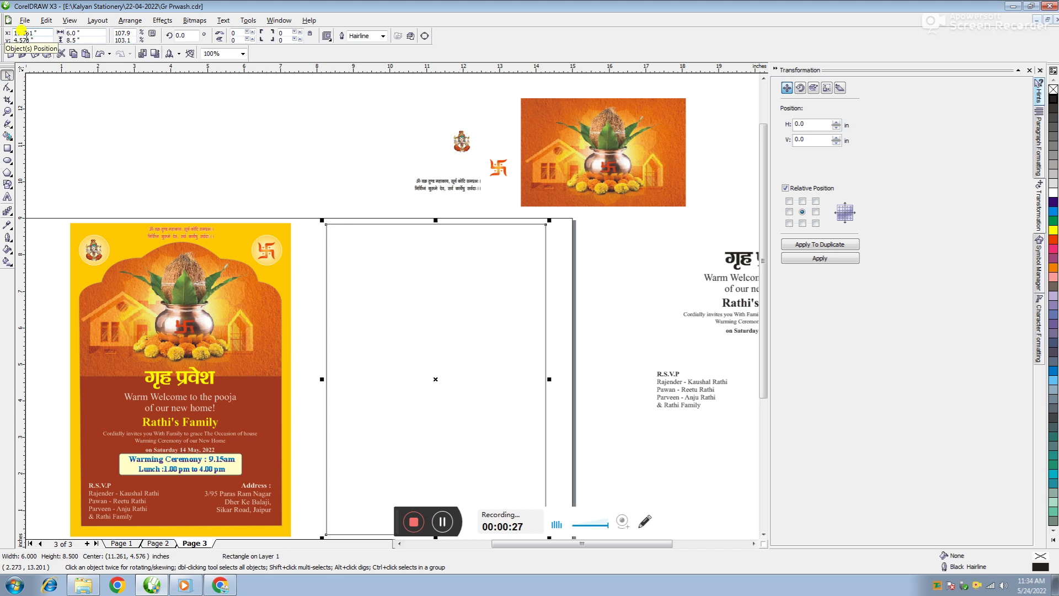
{"action": "left_click", "coordinate": [55, 176]}
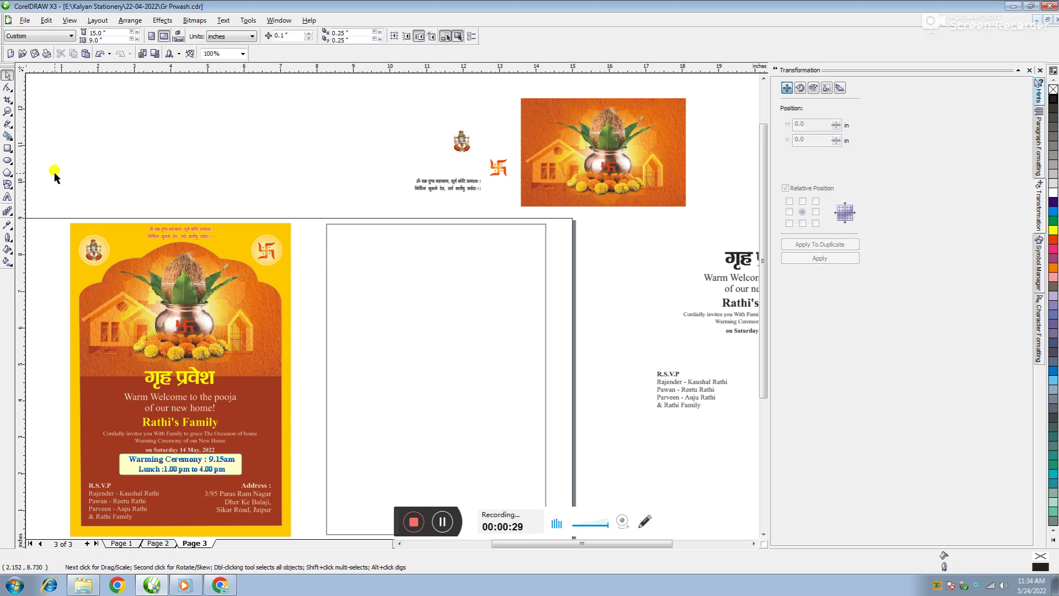
Trace the scalloped top of the finished card's arch with straight Bezier segments, placing nodes at the corners between the scallops
{"action": "left_click", "coordinate": [8, 124]}
{"action": "left_click", "coordinate": [12, 116]}
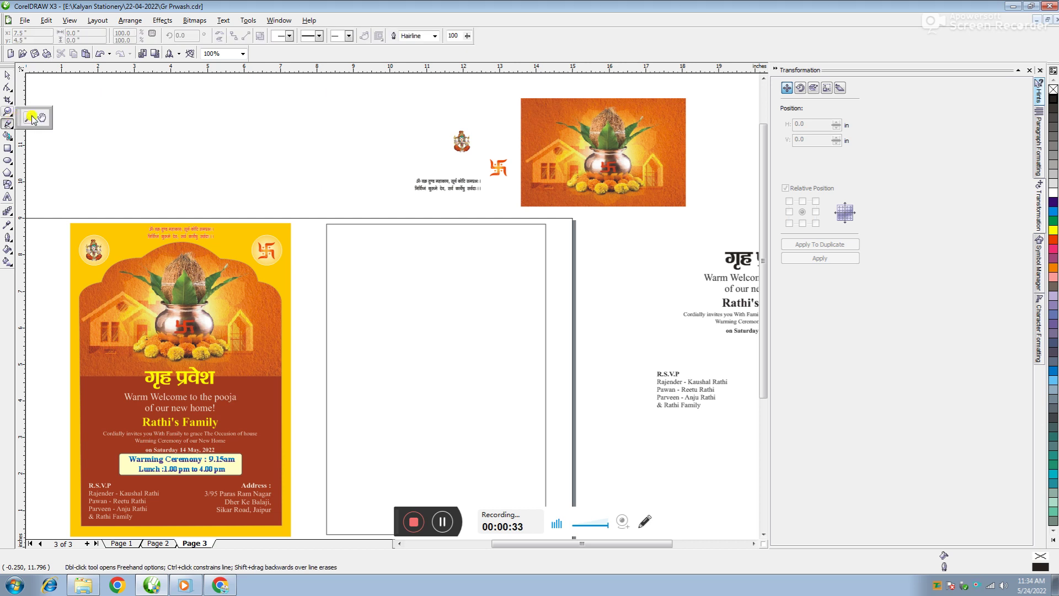
{"action": "left_click", "coordinate": [8, 123]}
{"action": "left_click", "coordinate": [42, 132]}
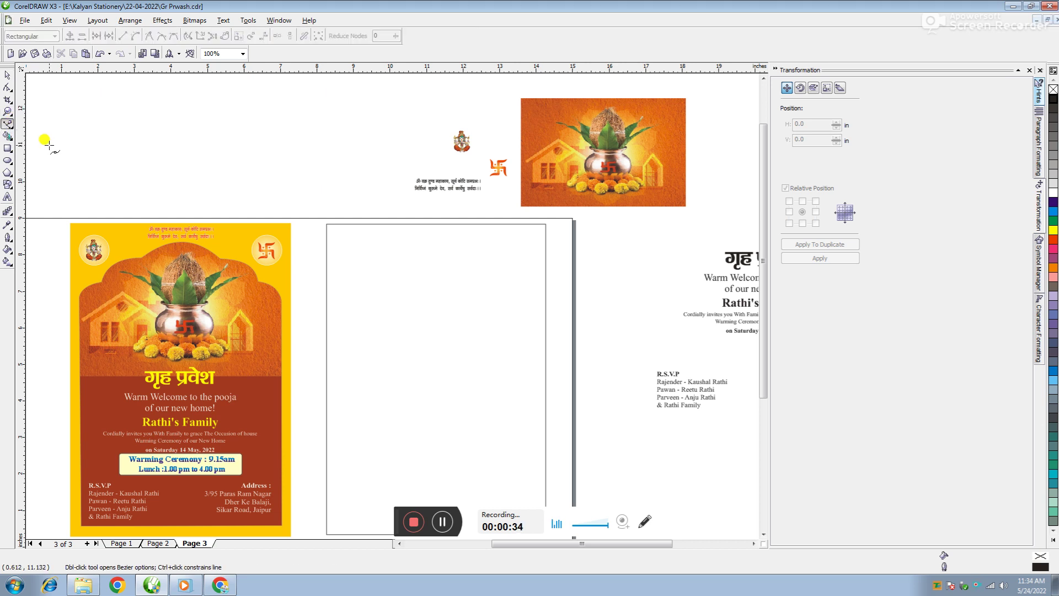
{"action": "scroll", "coordinate": [87, 298], "scroll_direction": "up", "scroll_amount": 1}
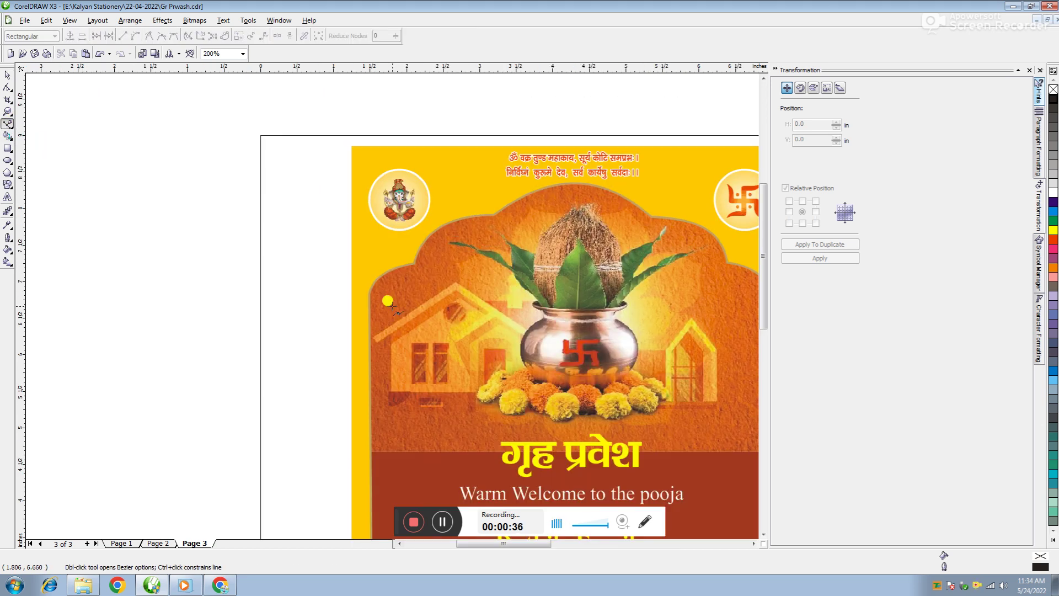
{"action": "left_click", "coordinate": [368, 293]}
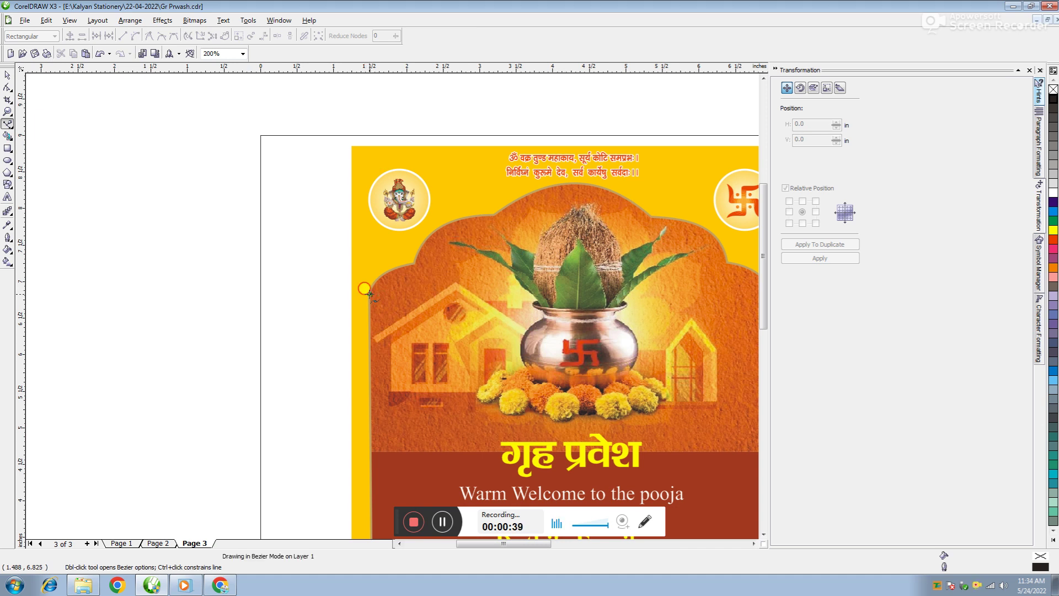
{"action": "left_click", "coordinate": [414, 263]}
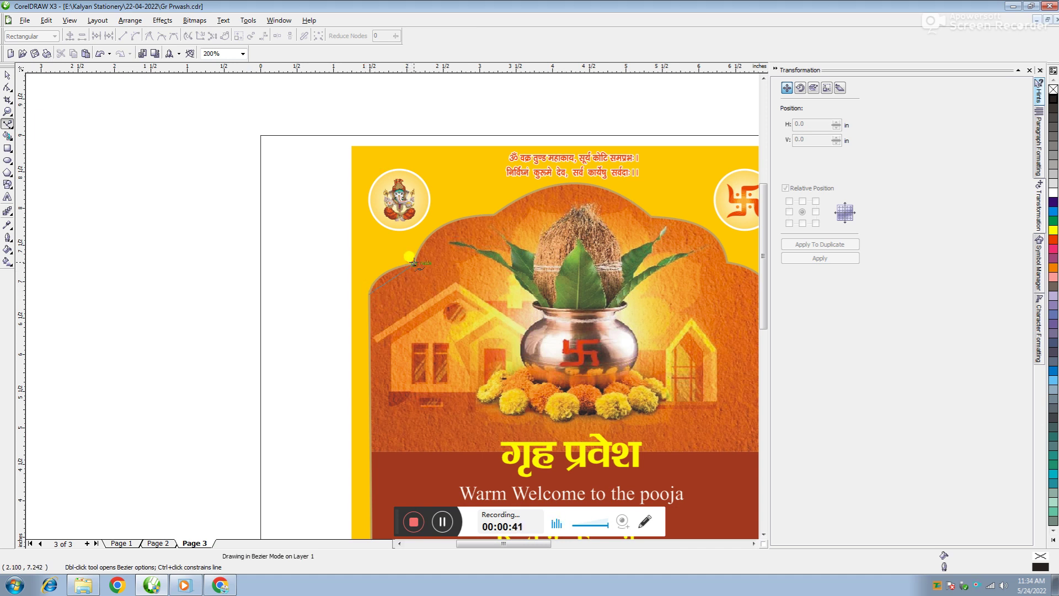
{"action": "left_click", "coordinate": [494, 214]}
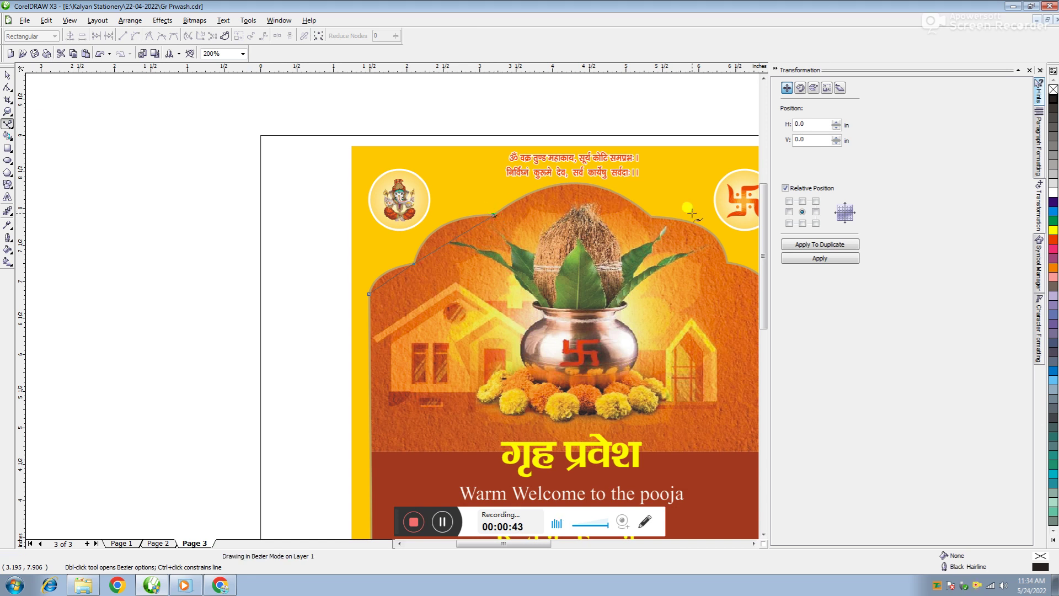
{"action": "left_click", "coordinate": [651, 215]}
{"action": "left_click", "coordinate": [727, 260]}
Complete the eight-node Bezier outline around the arch's right side, bottom corners and left side
{"action": "scroll", "coordinate": [728, 260], "scroll_direction": "down", "scroll_amount": 3}
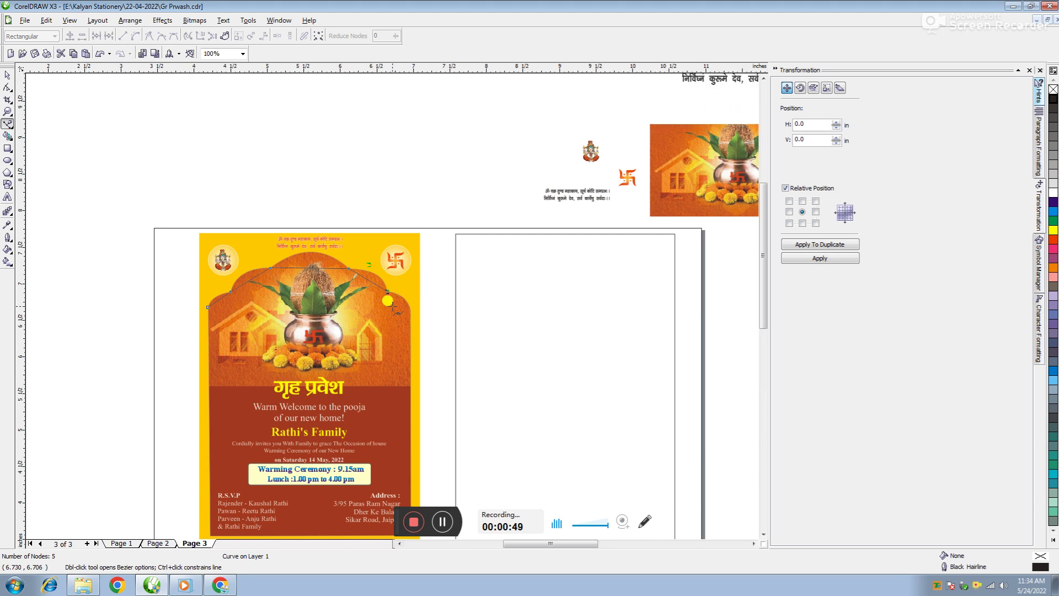
{"action": "scroll", "coordinate": [412, 296], "scroll_direction": "up", "scroll_amount": 3}
{"action": "left_click", "coordinate": [415, 302]}
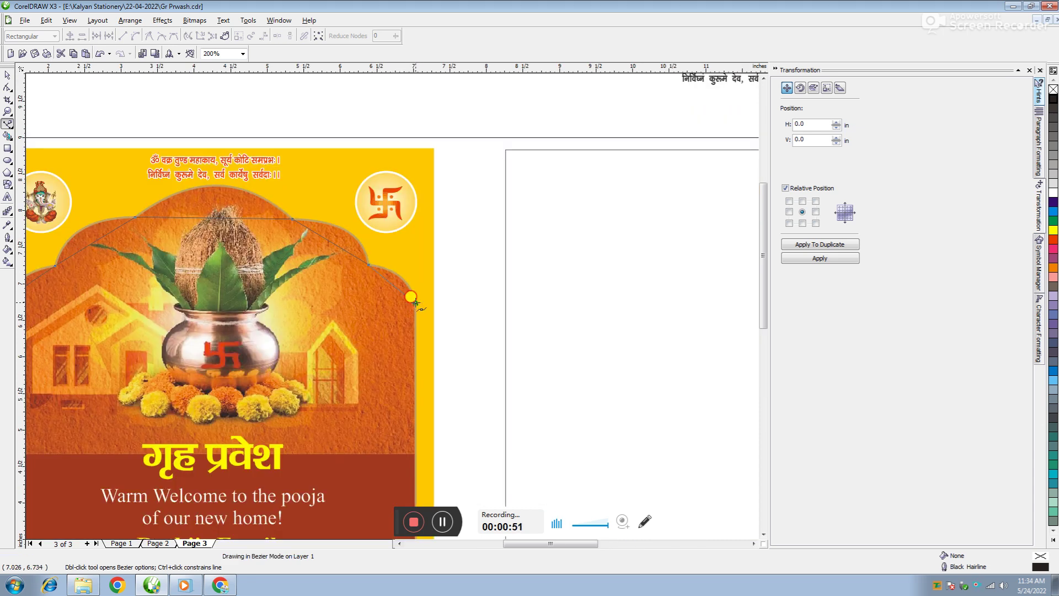
{"action": "scroll", "coordinate": [412, 411], "scroll_direction": "down", "scroll_amount": 3}
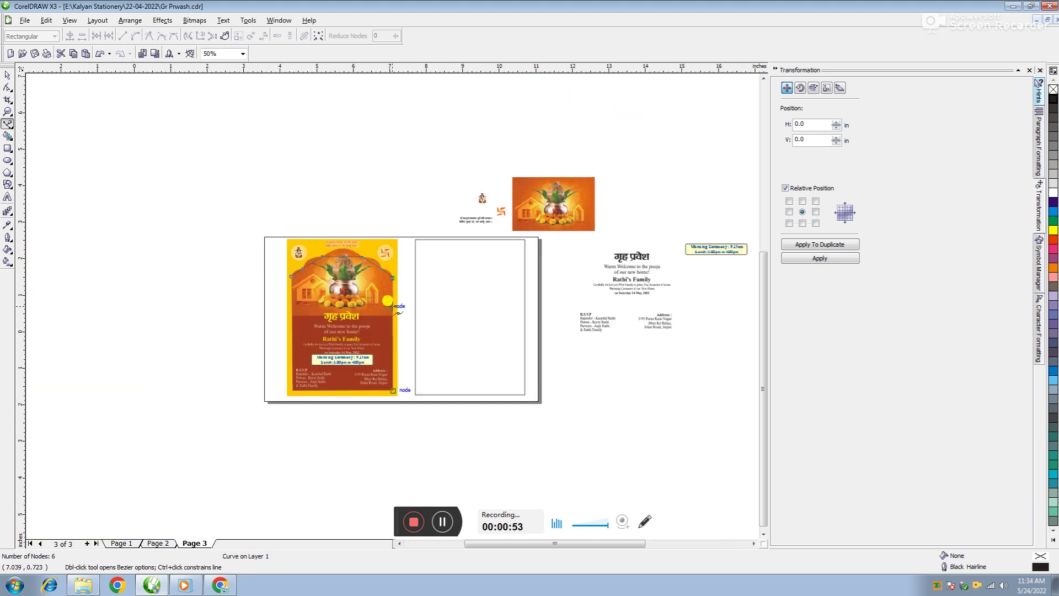
{"action": "scroll", "coordinate": [397, 353], "scroll_direction": "up", "scroll_amount": 2}
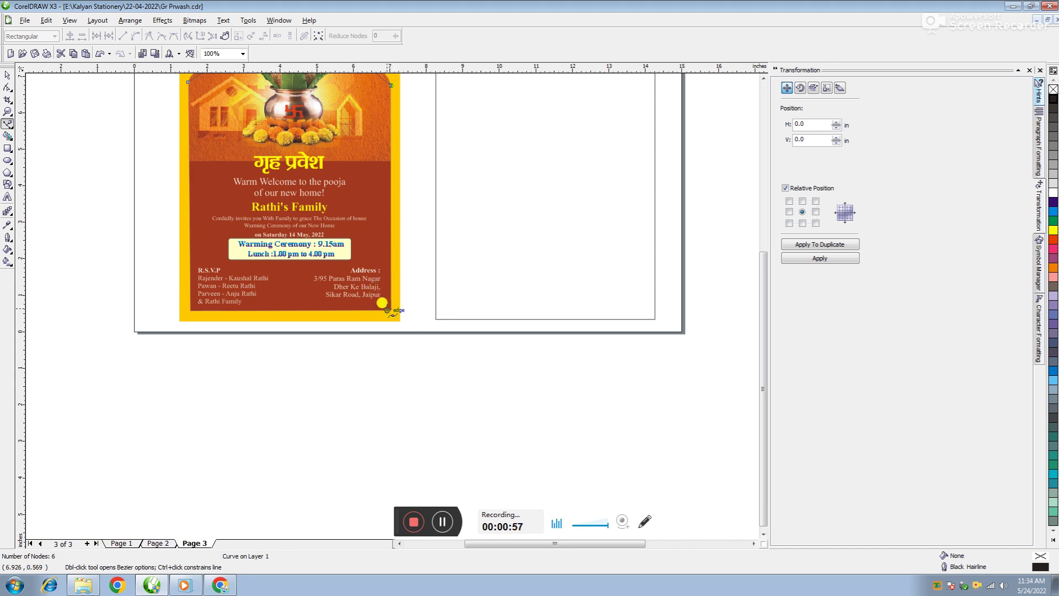
{"action": "left_click", "coordinate": [391, 310]}
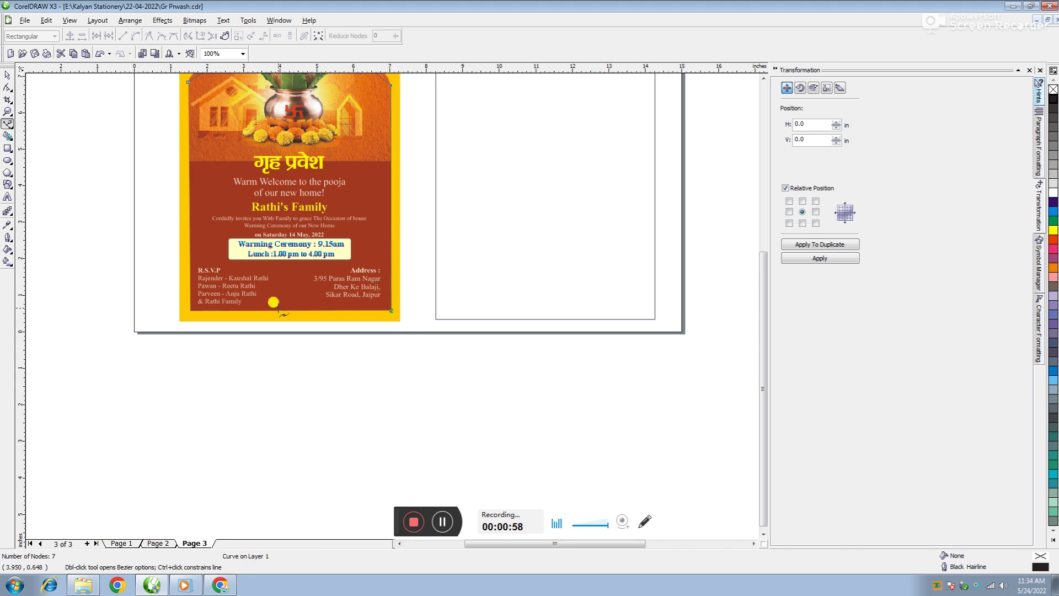
{"action": "left_click", "coordinate": [189, 309]}
{"action": "key", "text": "ctrl+z"}
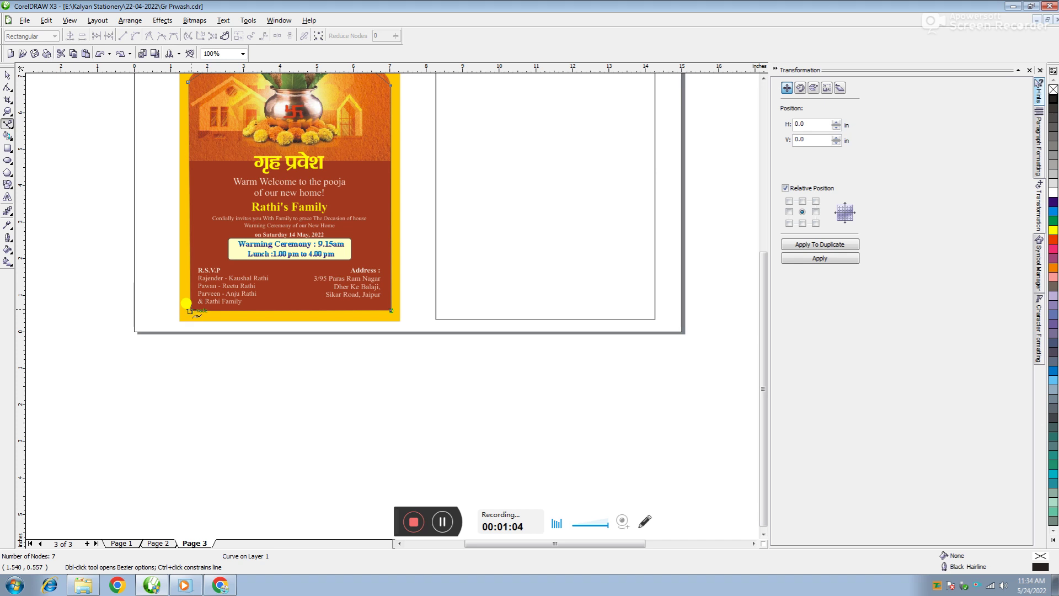
{"action": "left_click", "coordinate": [189, 310]}
{"action": "scroll", "coordinate": [388, 300], "scroll_direction": "down", "scroll_amount": 1}
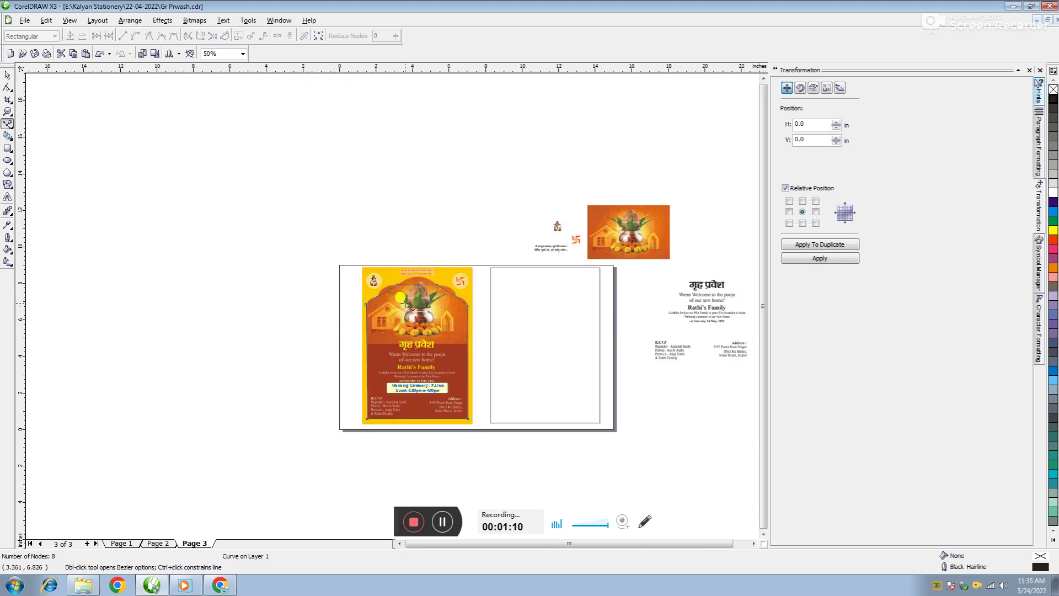
Convert all segments of the traced outline to curves and bend the middle top segment up to the arch's peak
{"action": "scroll", "coordinate": [388, 301], "scroll_direction": "up", "scroll_amount": 1}
{"action": "left_click", "coordinate": [12, 87]}
{"action": "left_click_drag", "start_coordinate": [223, 248], "coordinate": [513, 504]}
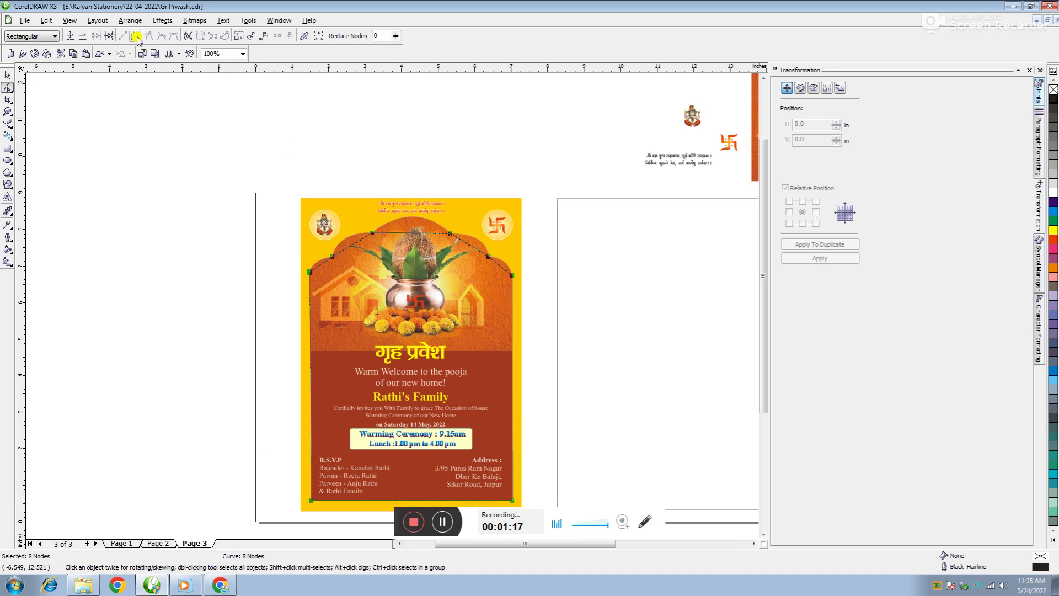
{"action": "scroll", "coordinate": [410, 238], "scroll_direction": "up", "scroll_amount": 1}
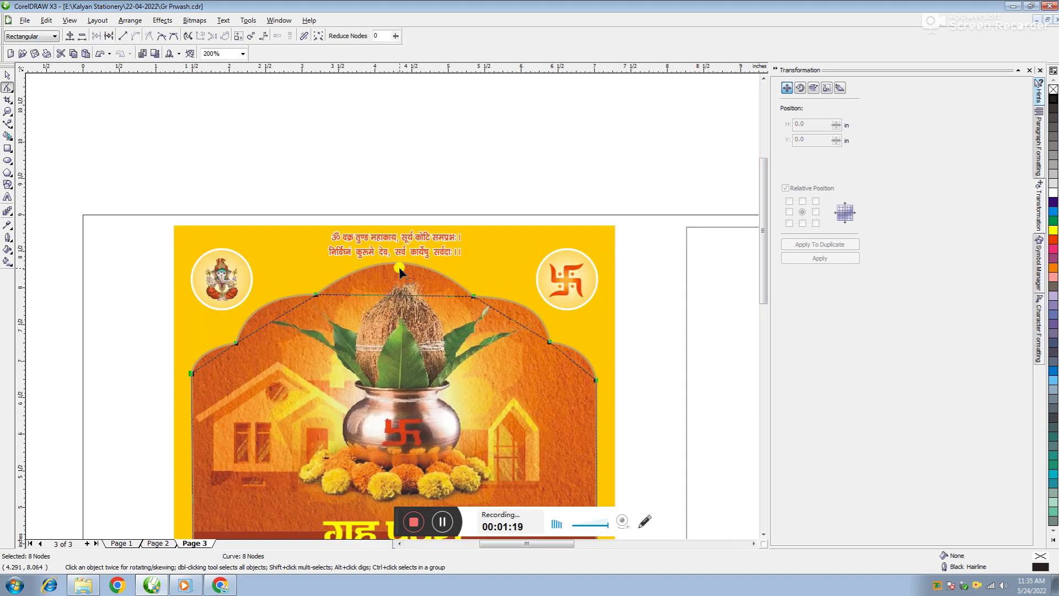
{"action": "left_click", "coordinate": [389, 297]}
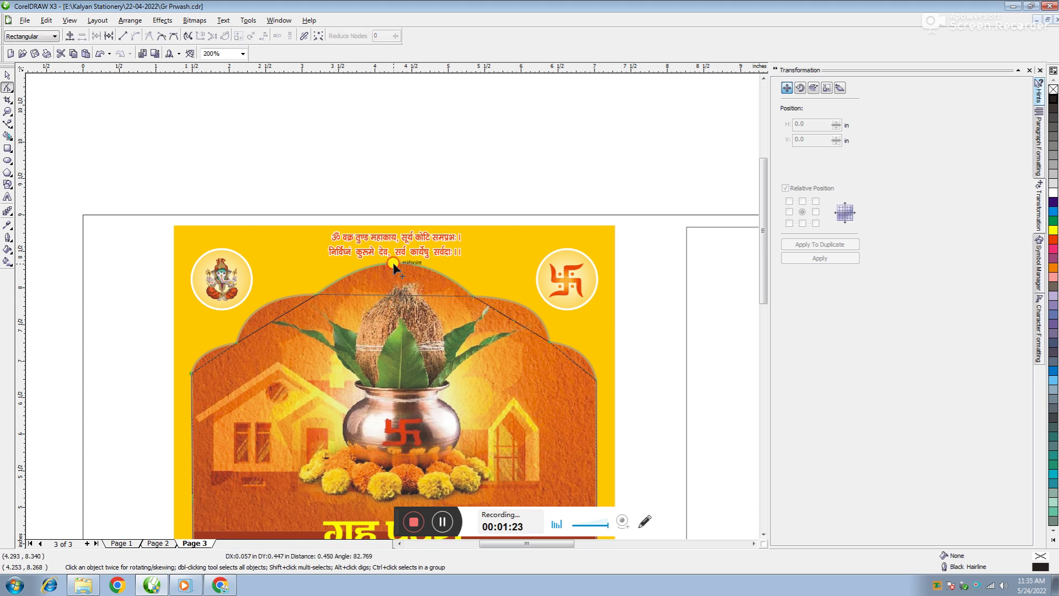
Bend the remaining scallop segments on both sides of the outline to follow the arch's rounded edge
{"action": "left_click_drag", "start_coordinate": [272, 326], "coordinate": [266, 310]}
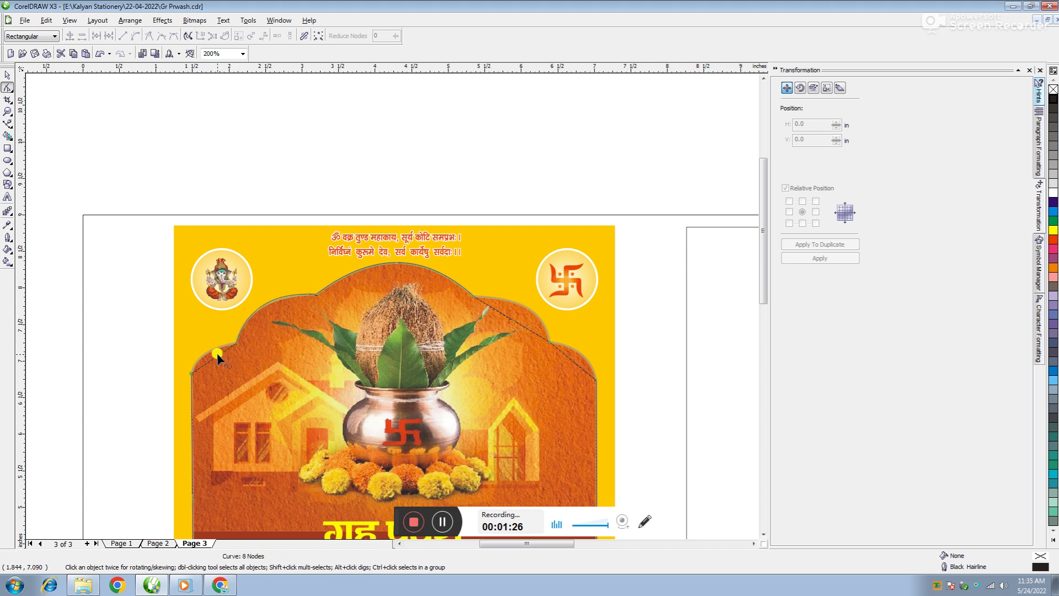
{"action": "left_click_drag", "start_coordinate": [211, 362], "coordinate": [204, 357]}
{"action": "left_click_drag", "start_coordinate": [512, 319], "coordinate": [569, 358]}
{"action": "left_click_drag", "start_coordinate": [571, 364], "coordinate": [579, 358]}
{"action": "left_click_drag", "start_coordinate": [501, 389], "coordinate": [499, 387]}
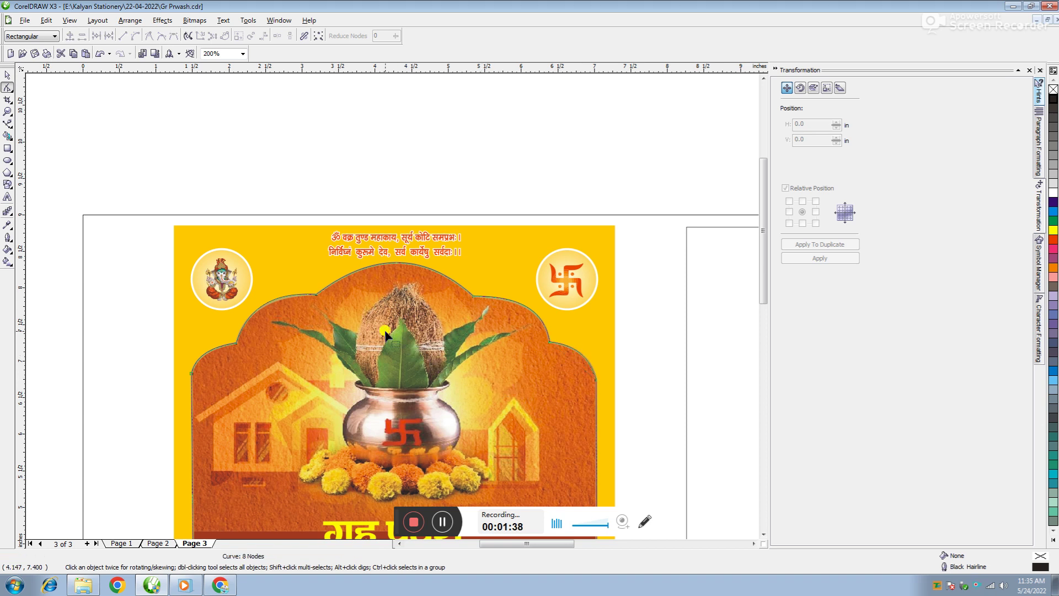
Place the arch outline on the blank rectangle and align their centres horizontally and vertically
{"action": "left_click", "coordinate": [8, 75]}
{"action": "scroll", "coordinate": [299, 281], "scroll_direction": "down", "scroll_amount": 1}
{"action": "left_click", "coordinate": [415, 338]}
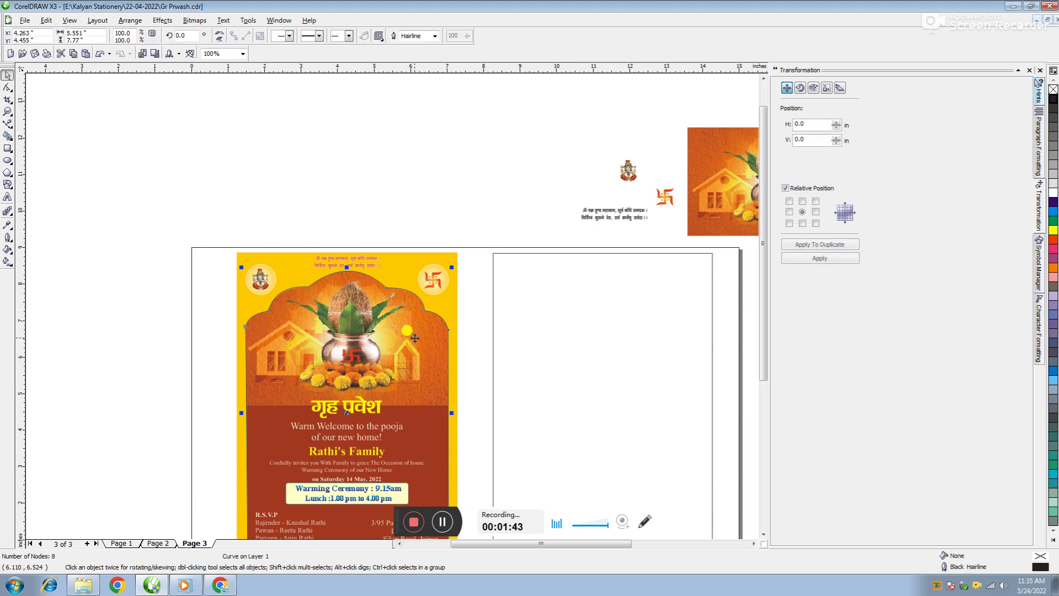
{"action": "left_click_drag", "start_coordinate": [416, 343], "coordinate": [686, 300]}
{"action": "left_click", "coordinate": [686, 300], "text": "shift"}
{"action": "key", "text": "c"}
{"action": "key", "text": "e"}
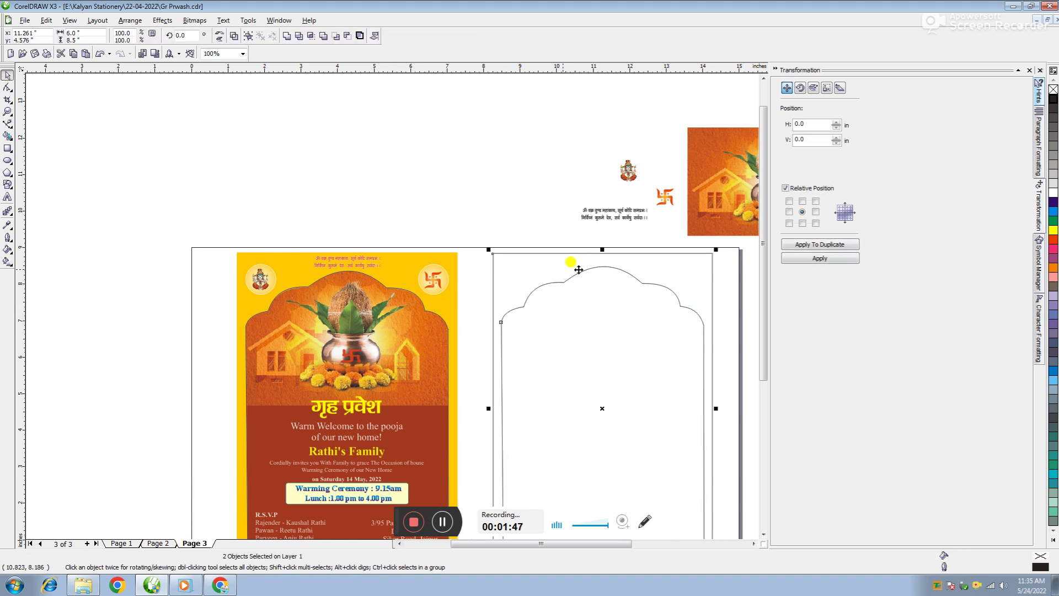
{"action": "left_click", "coordinate": [660, 359]}
{"action": "scroll", "coordinate": [660, 359], "scroll_direction": "down", "scroll_amount": 1}
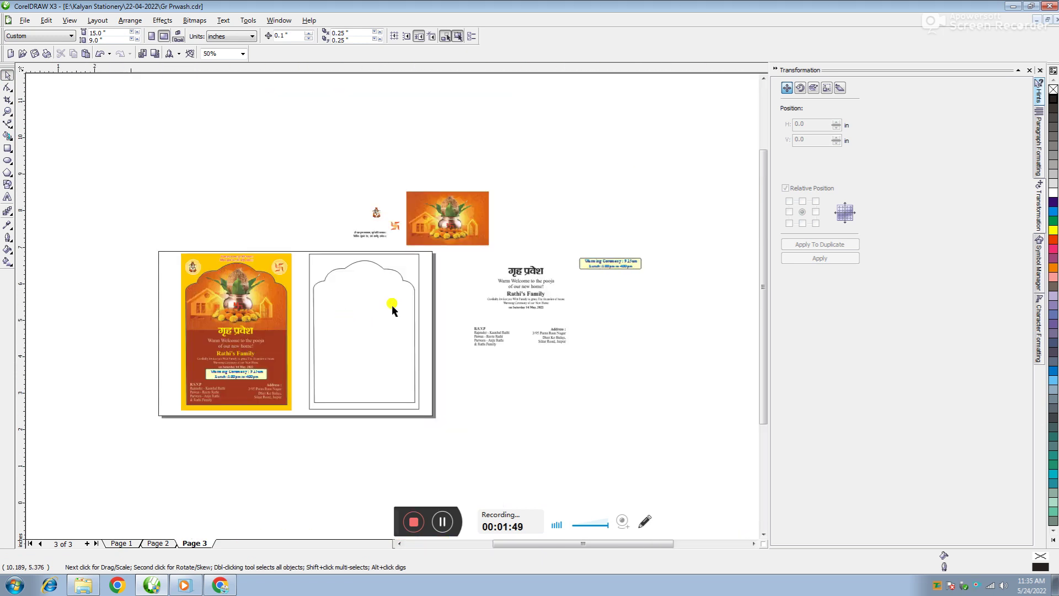
Nudge the arch outline down 0.1 inch inside the rectangle
{"action": "scroll", "coordinate": [392, 309], "scroll_direction": "up", "scroll_amount": 1}
{"action": "left_click", "coordinate": [415, 319]}
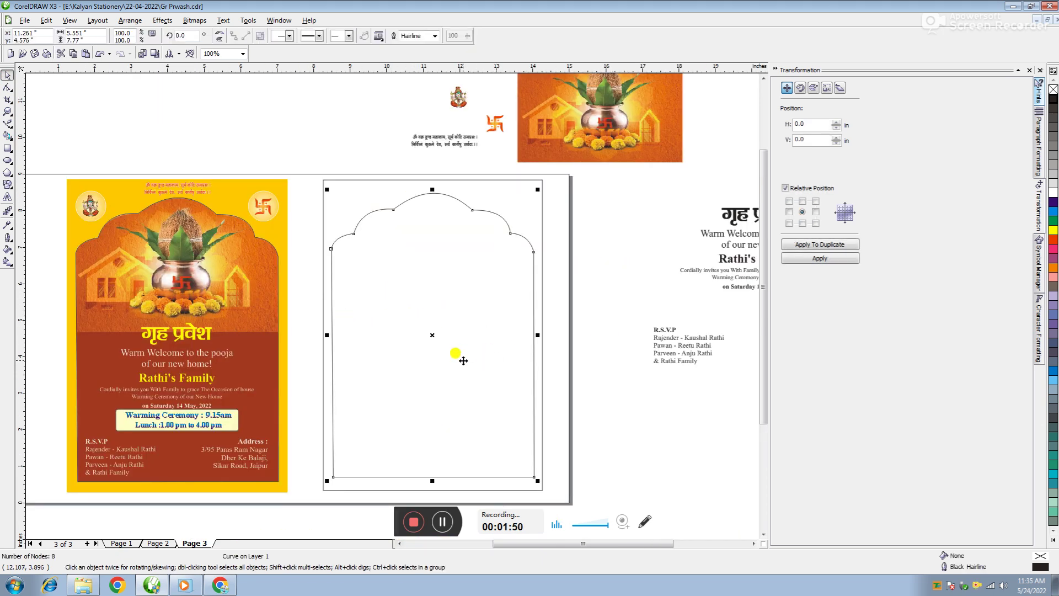
{"action": "left_click", "coordinate": [607, 359]}
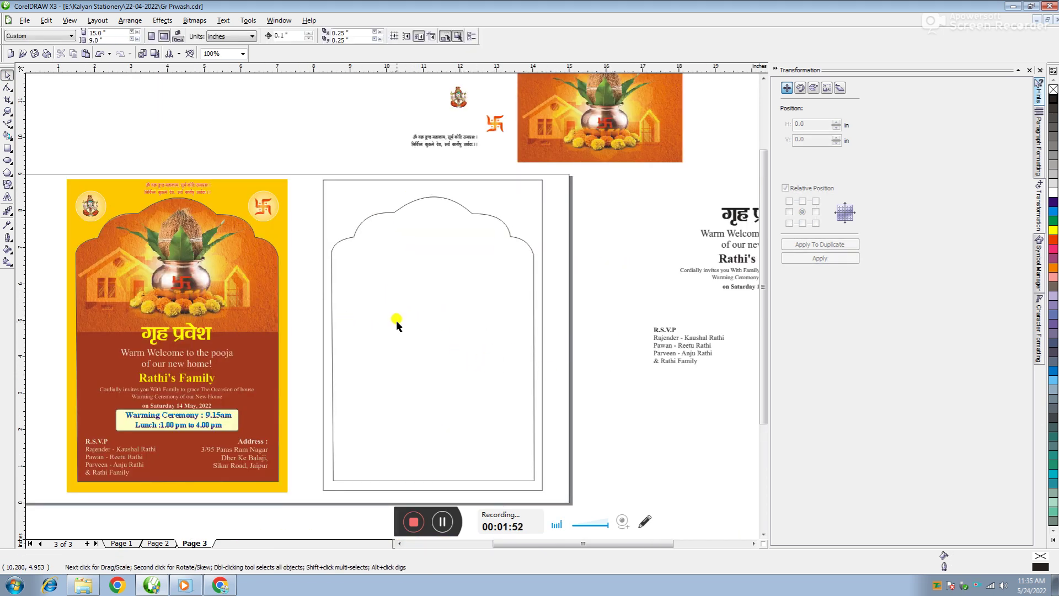
{"action": "left_click", "coordinate": [432, 205]}
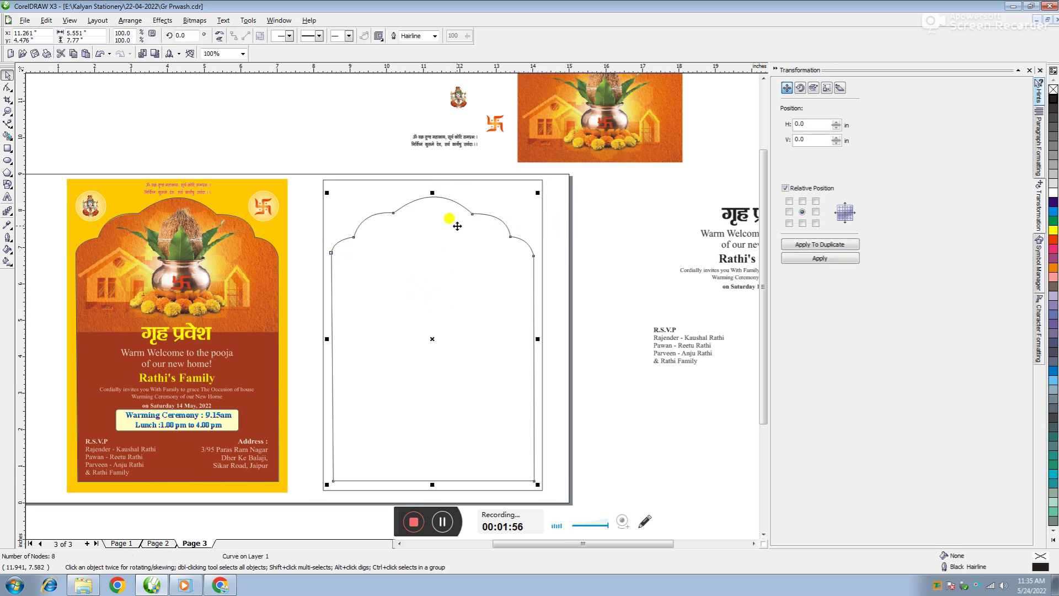
Move the loose pot-and-house picture slightly down and to the right, beside the new card's upper corner
{"action": "left_click", "coordinate": [518, 211]}
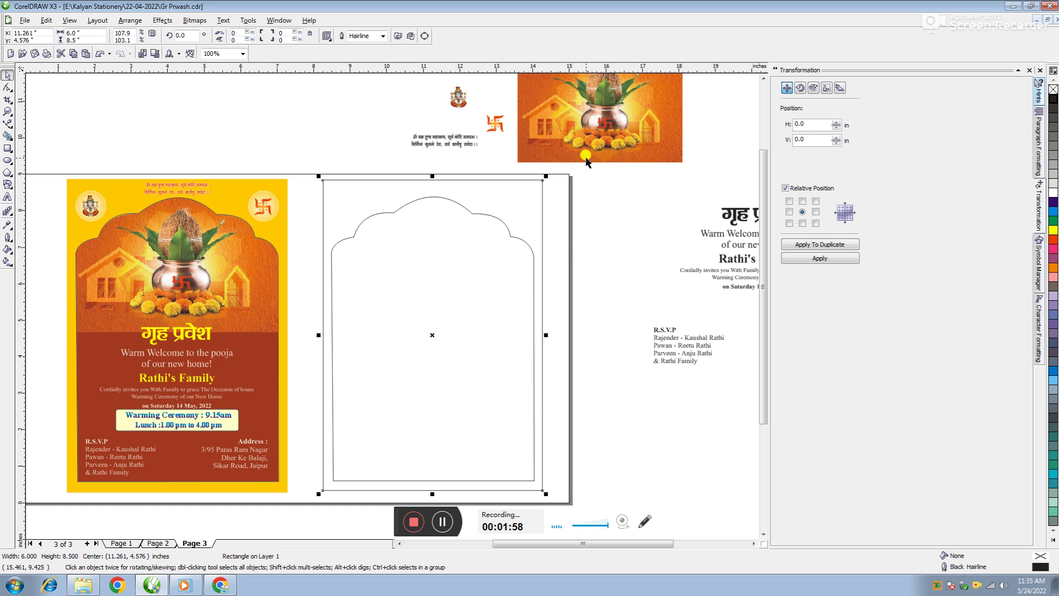
{"action": "left_click", "coordinate": [600, 133]}
{"action": "left_click_drag", "start_coordinate": [606, 139], "coordinate": [629, 170]}
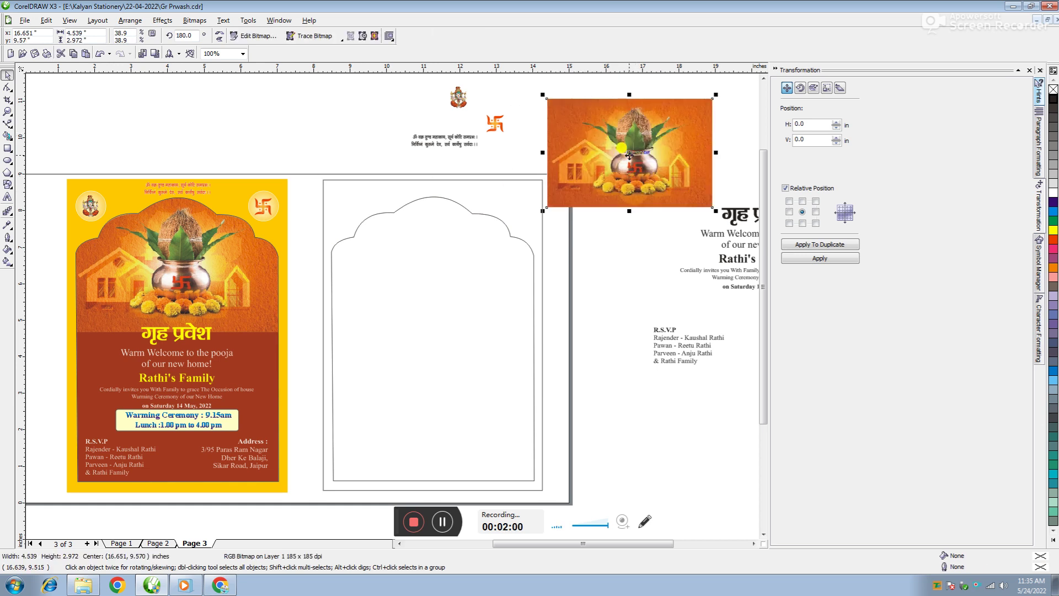
Fill the 6 by 8.5 inch card rectangle with Deep Yellow
{"action": "left_click", "coordinate": [483, 187]}
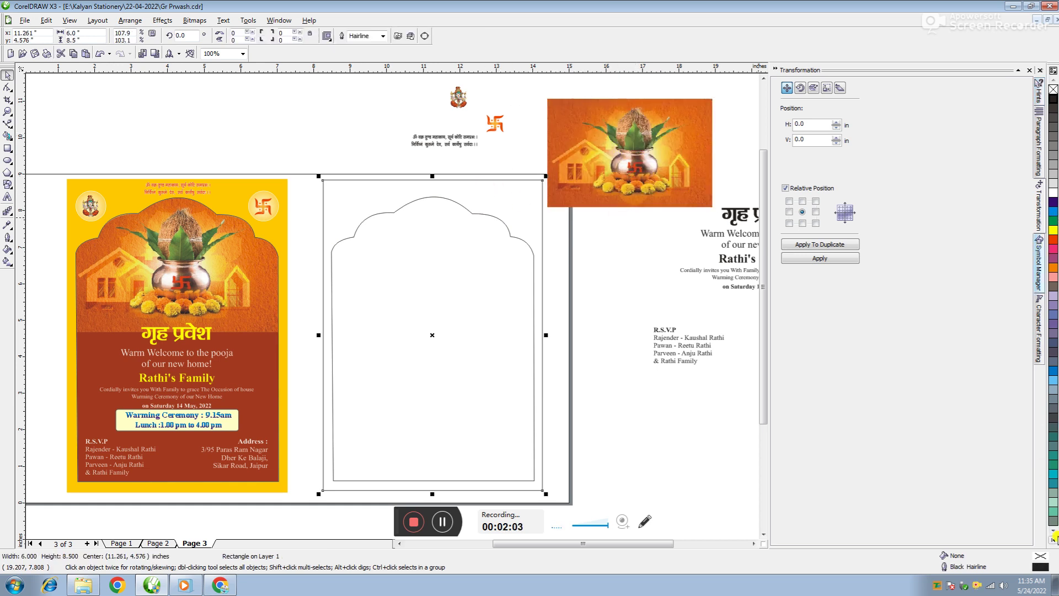
{"action": "left_click", "coordinate": [1054, 539]}
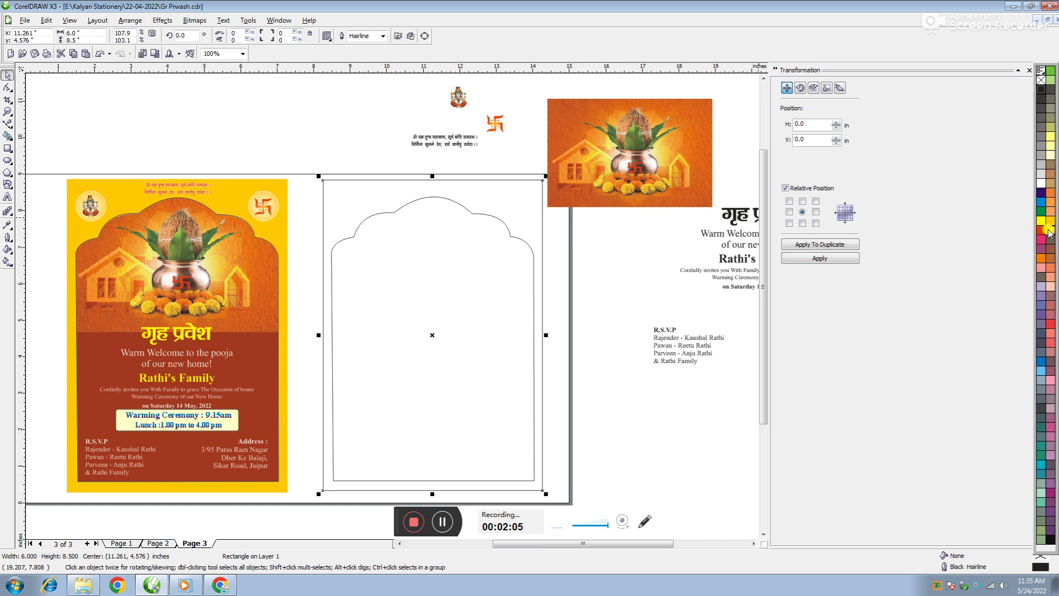
{"action": "left_click", "coordinate": [1052, 220]}
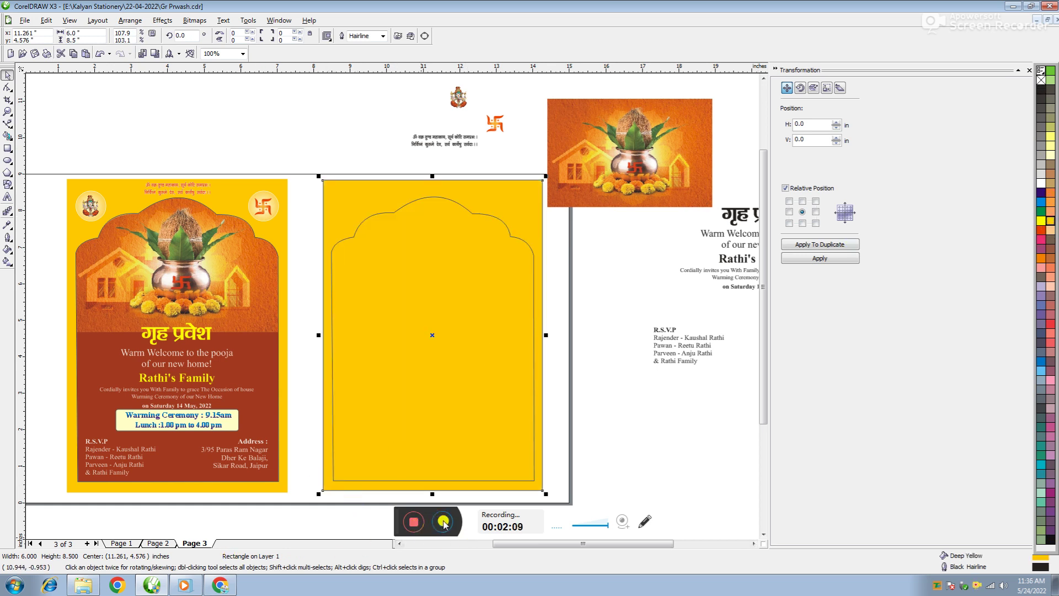
{"action": "left_click", "coordinate": [481, 282]}
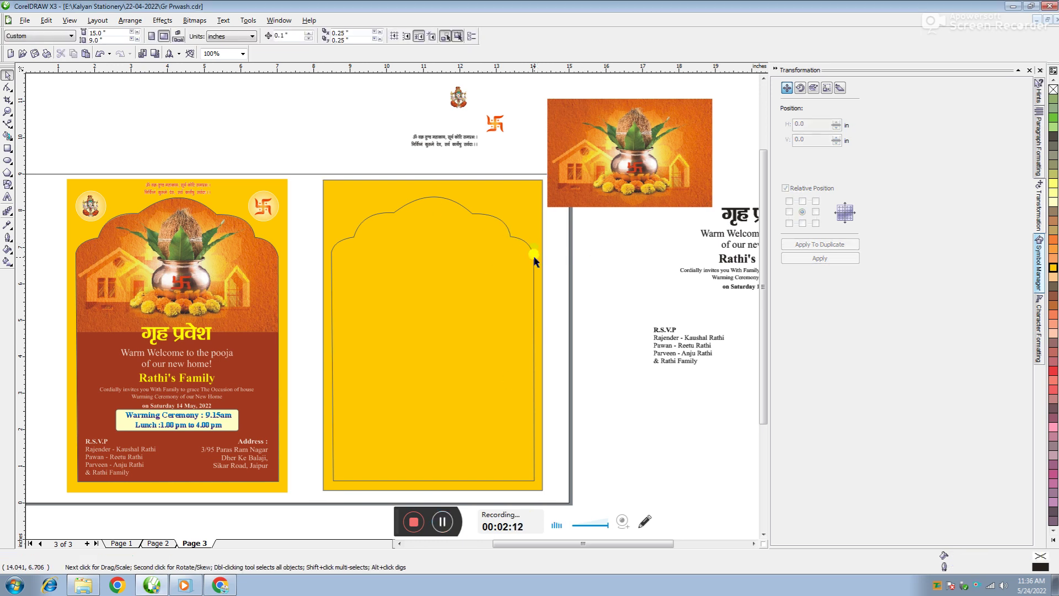
PowerClip the loose pot-and-house picture inside the arch outline on the new card
{"action": "left_click", "coordinate": [660, 205]}
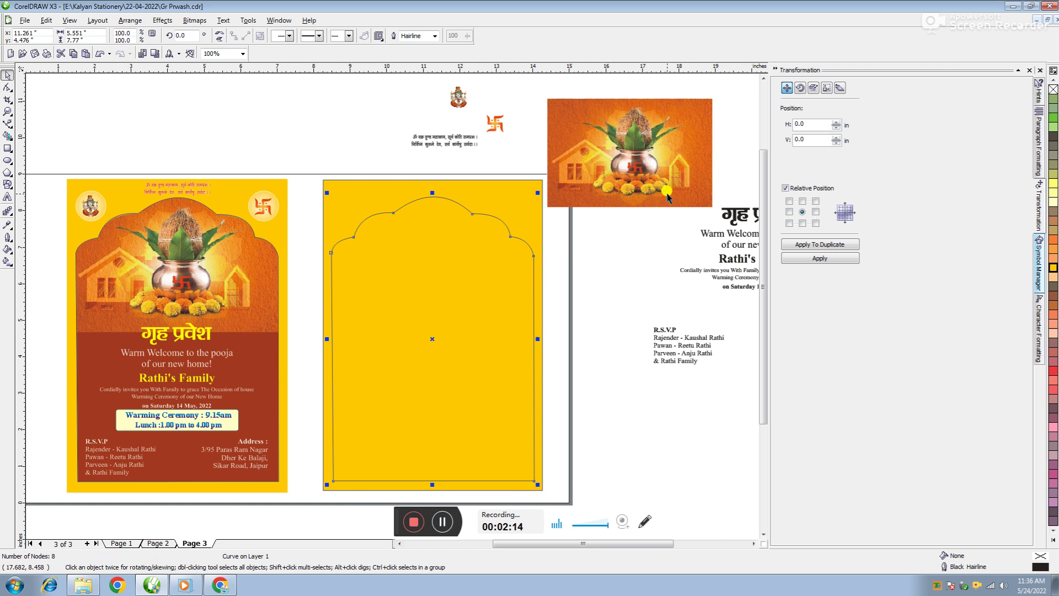
{"action": "left_click", "coordinate": [162, 20]}
{"action": "mouse_move", "coordinate": [185, 165]}
{"action": "left_click", "coordinate": [257, 167]}
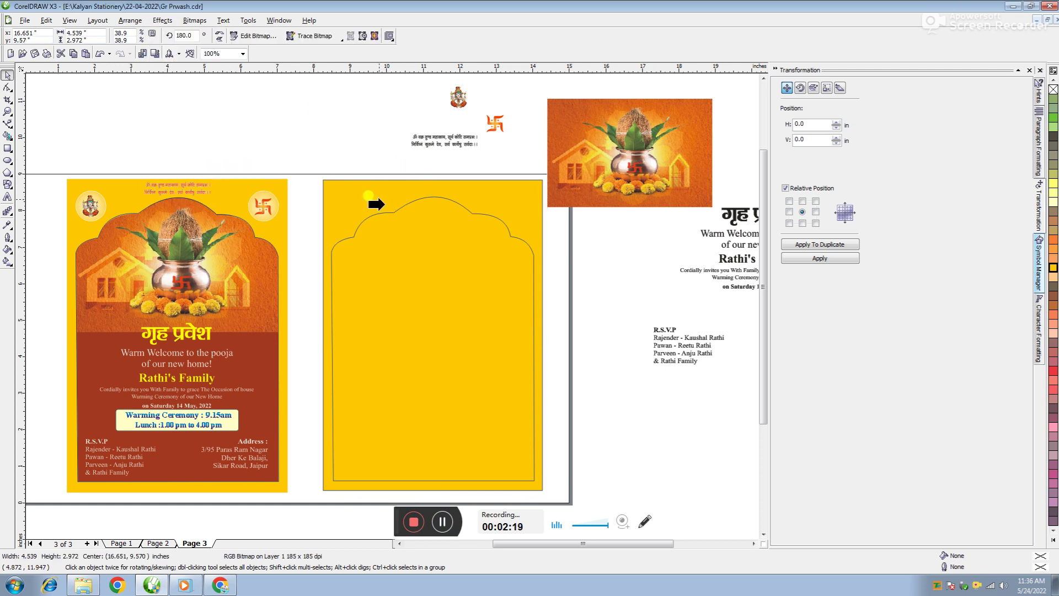
{"action": "left_click", "coordinate": [430, 227]}
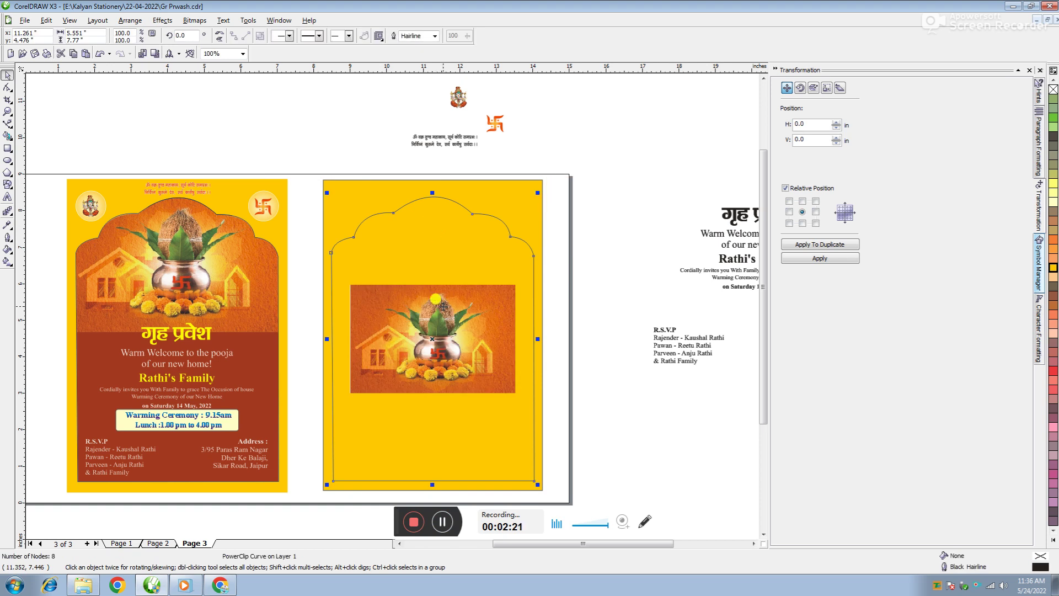
Enlarge the clipped picture to about 5.57 by 3.65 inches so it spans the arch's width, and align it with the arch's upper edge
{"action": "left_click", "coordinate": [439, 353], "text": "ctrl"}
{"action": "left_click_drag", "start_coordinate": [435, 328], "coordinate": [414, 263]}
{"action": "left_click_drag", "start_coordinate": [500, 333], "coordinate": [538, 357]}
{"action": "left_click_drag", "start_coordinate": [452, 262], "coordinate": [452, 239]}
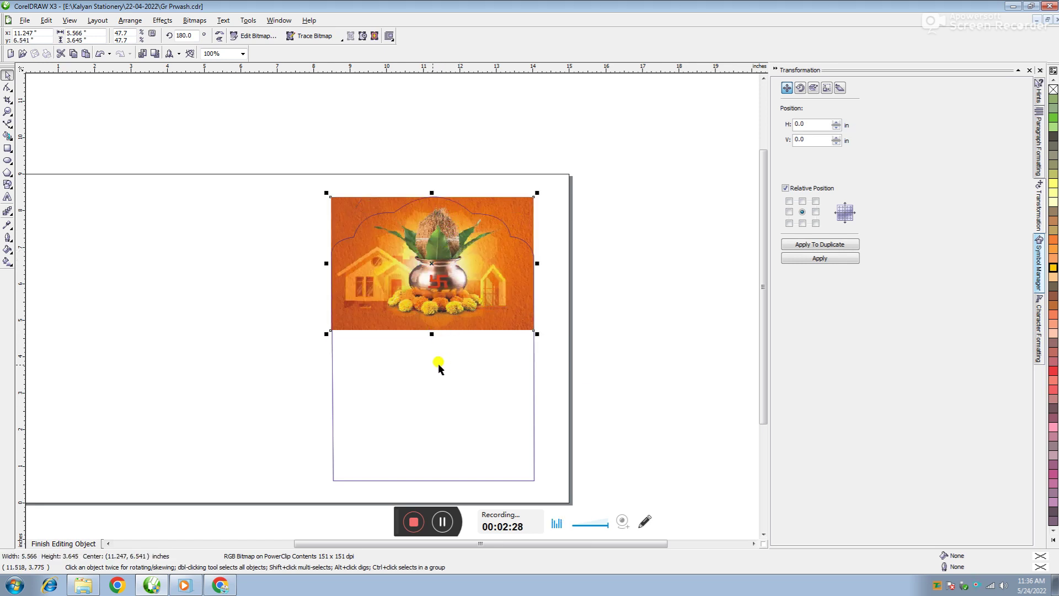
Sample orange from the picture, finish editing the clipped contents, and fill the arch with the sampled colour, RGB 199, 88, 51
{"action": "left_click", "coordinate": [538, 360]}
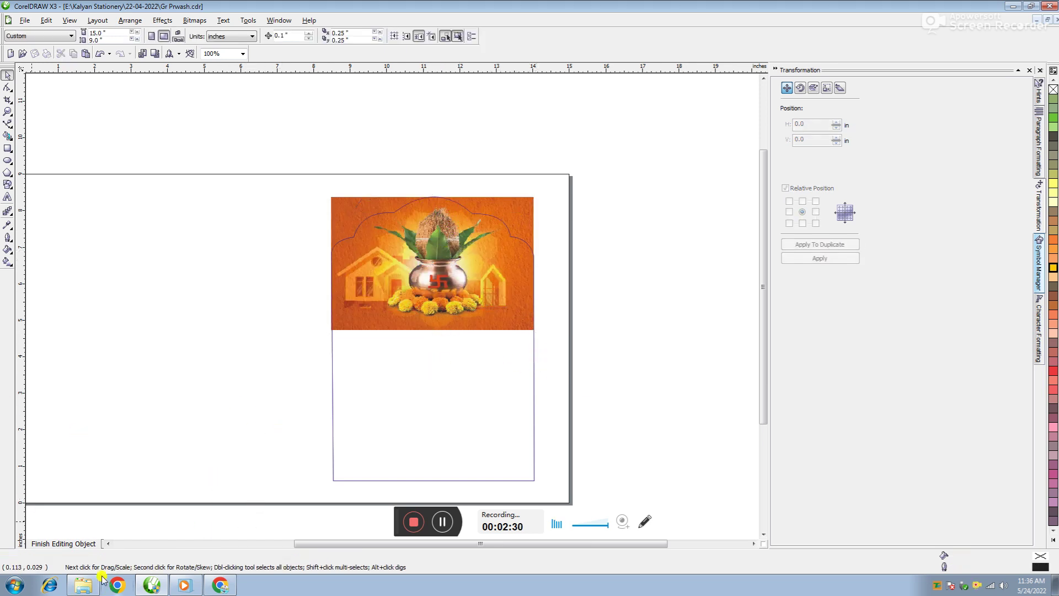
{"action": "left_click", "coordinate": [8, 226]}
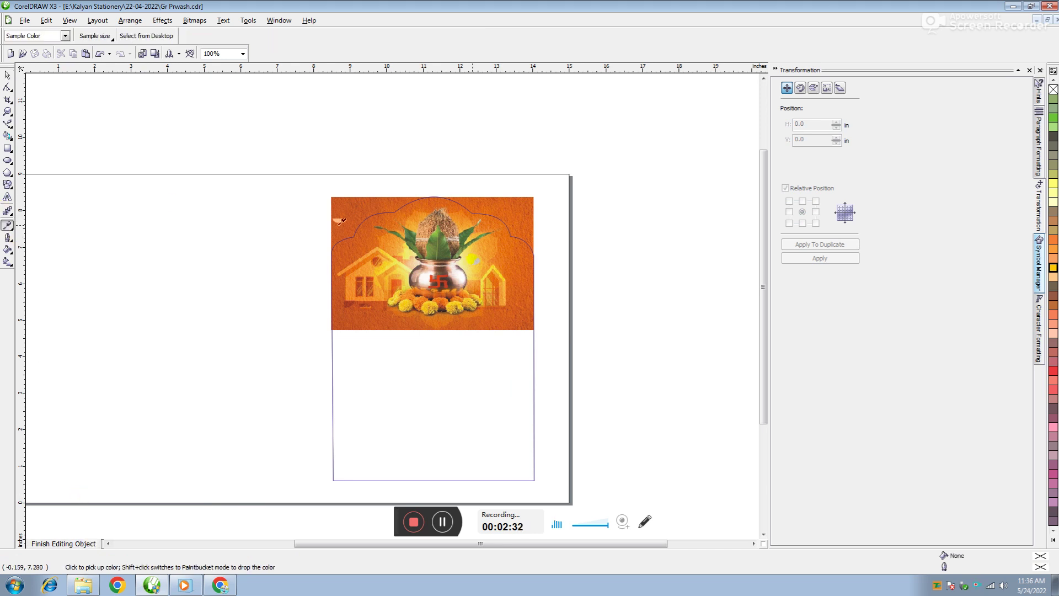
{"action": "left_click", "coordinate": [528, 323]}
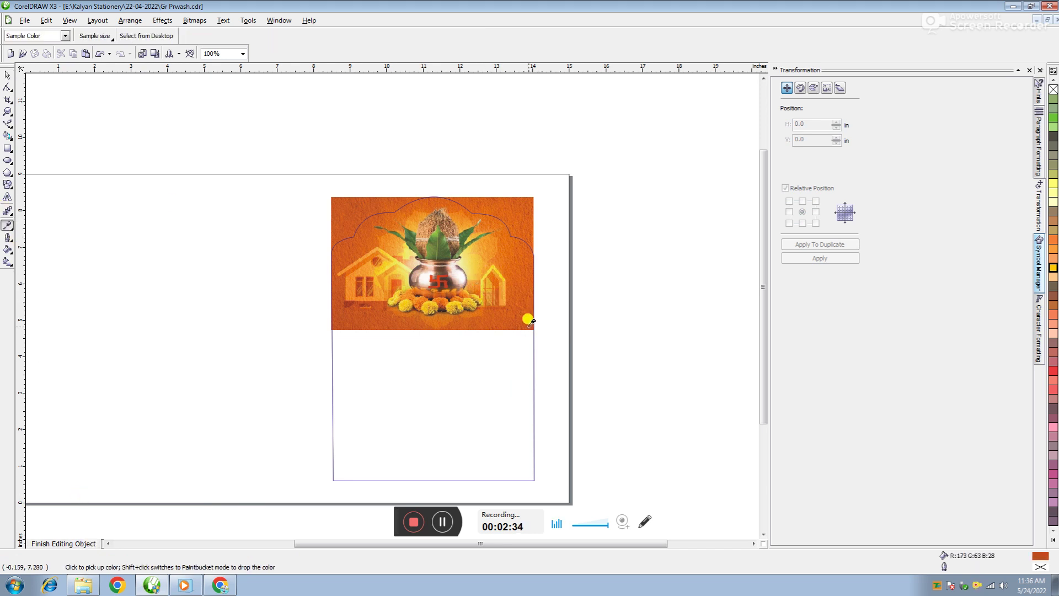
{"action": "left_click", "coordinate": [77, 544]}
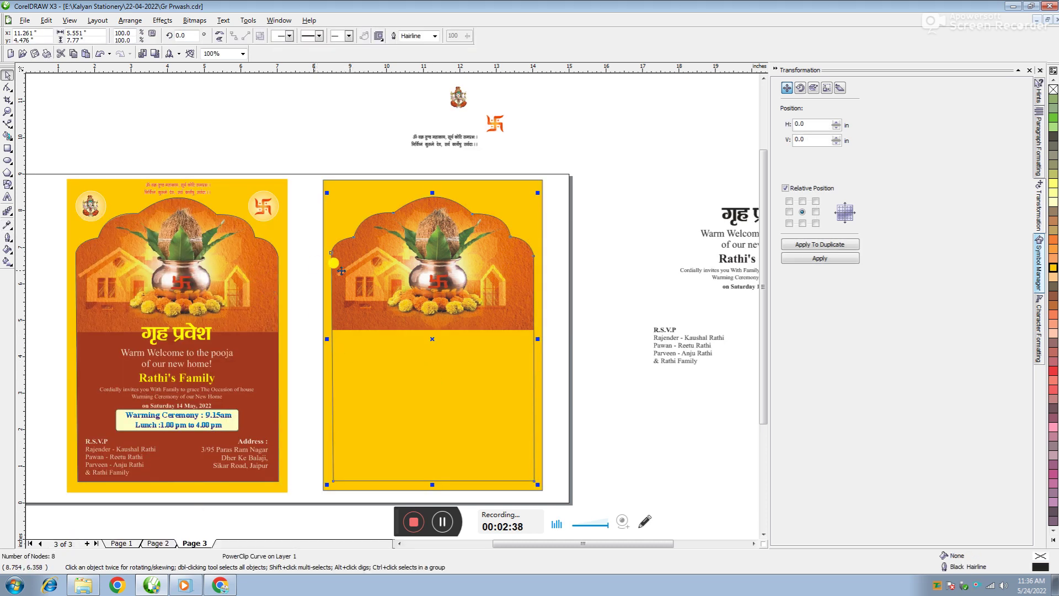
{"action": "left_click", "coordinate": [10, 228]}
{"action": "left_click", "coordinate": [28, 232]}
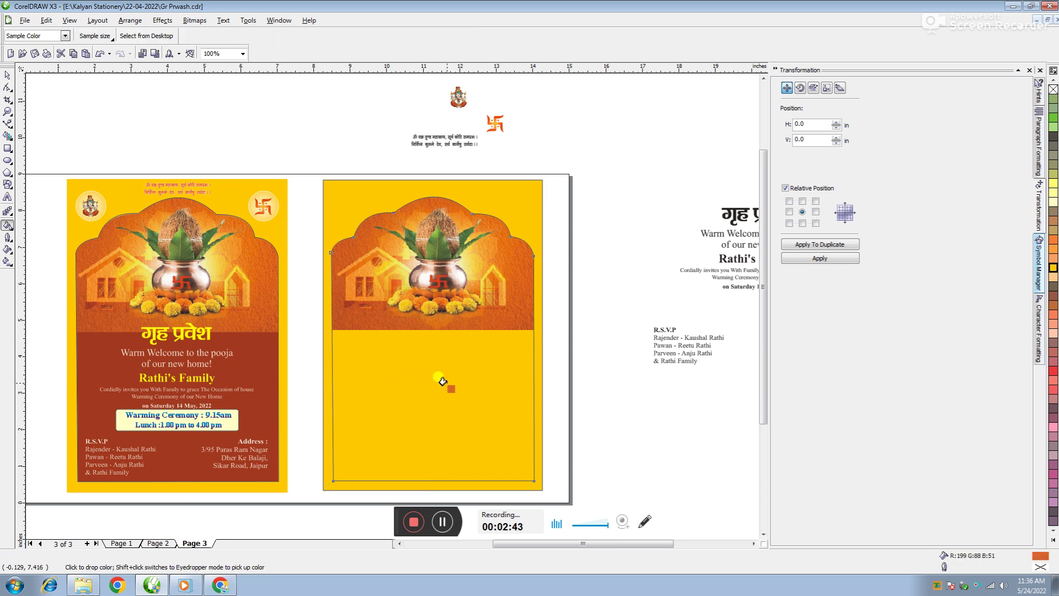
{"action": "left_click", "coordinate": [442, 381]}
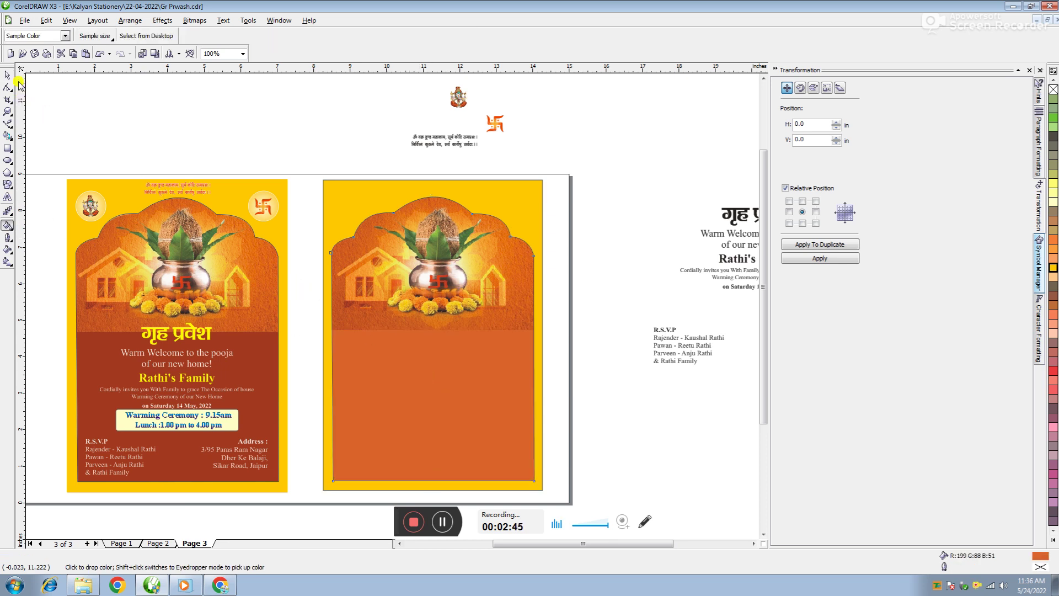
Set the arch's uniform fill to a dark red-brown, RGB 110, 35, 10
{"action": "left_click", "coordinate": [7, 75]}
{"action": "left_click", "coordinate": [476, 362]}
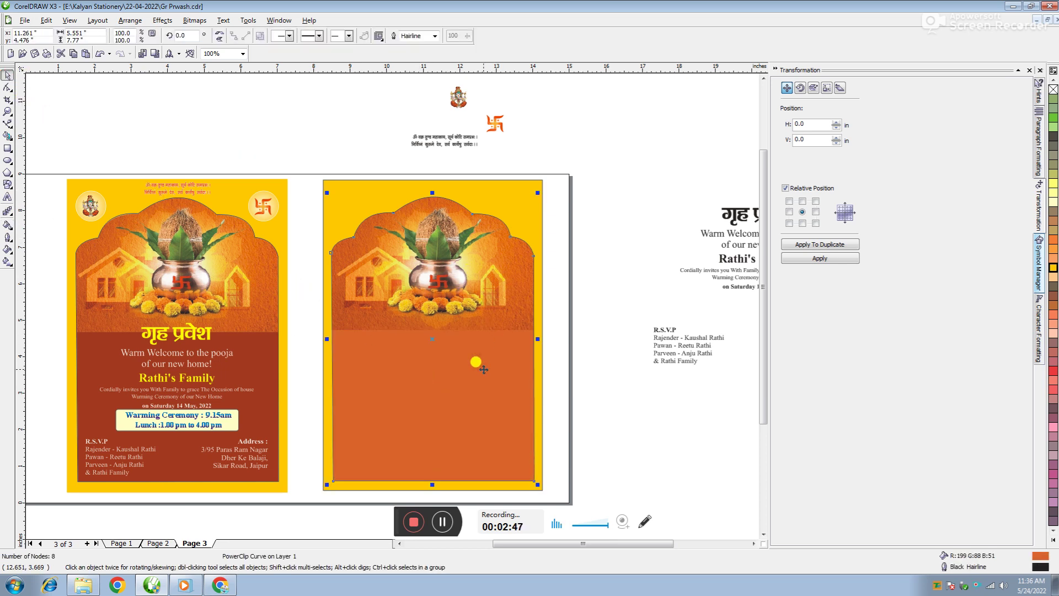
{"action": "key", "text": "shift+F11"}
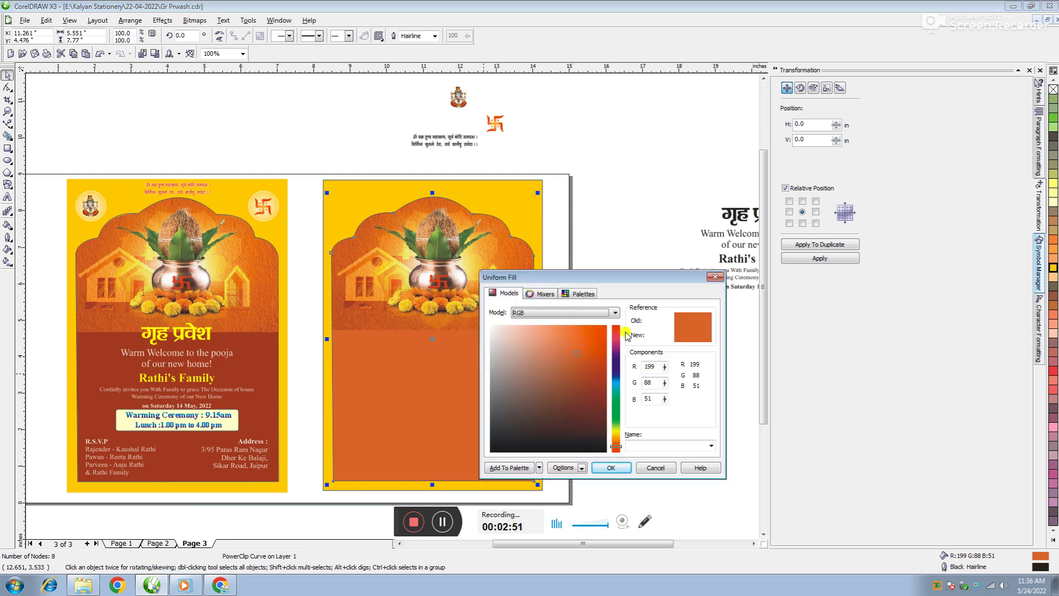
{"action": "left_click_drag", "start_coordinate": [598, 383], "coordinate": [598, 399]}
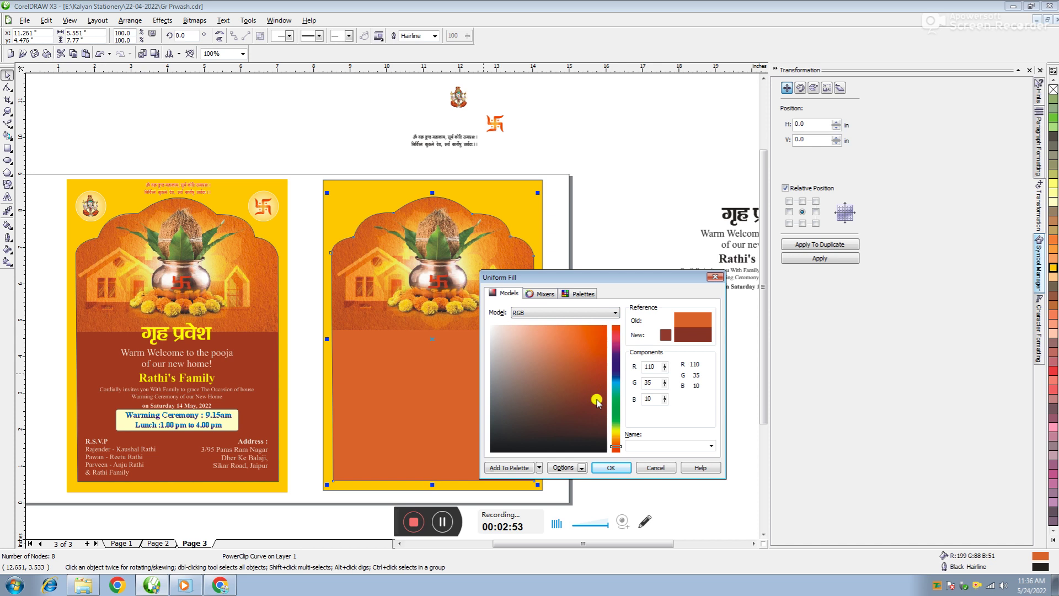
{"action": "left_click", "coordinate": [607, 470]}
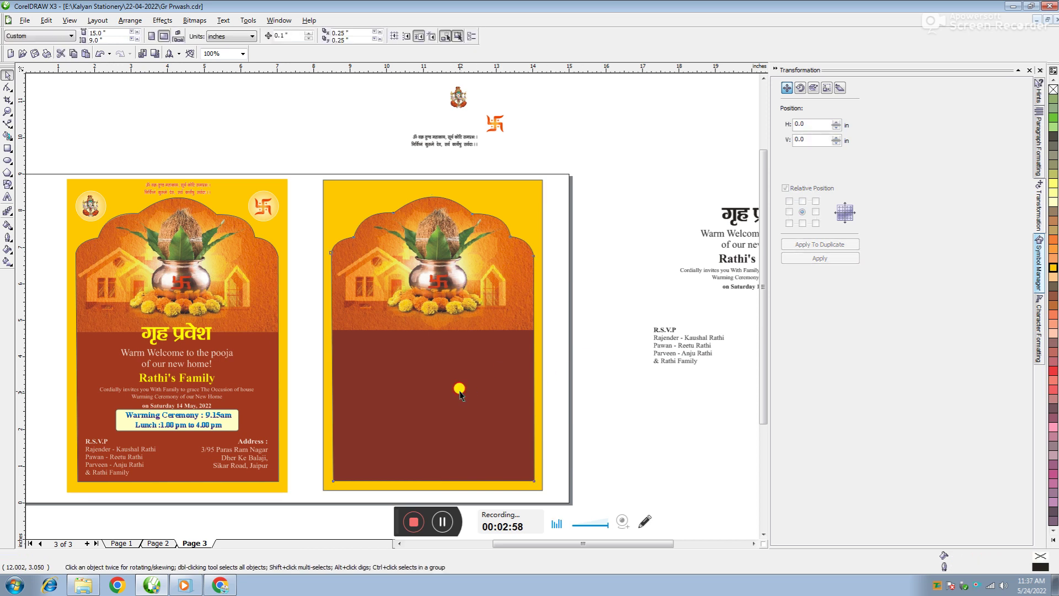
Switch the colour model of the arch's uniform fill from RGB to CMYK
{"action": "key", "text": "shift+F11"}
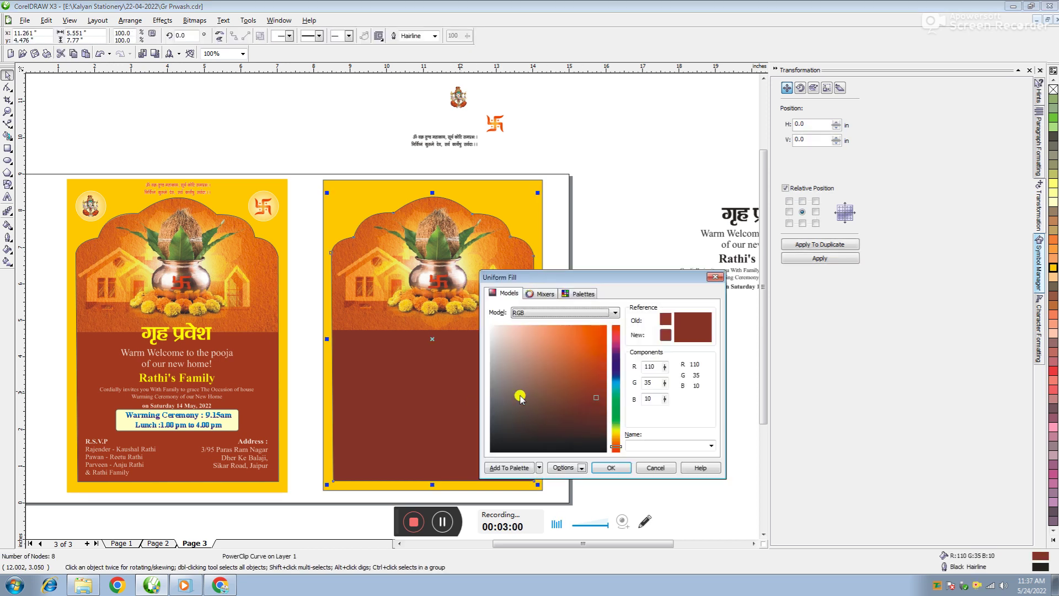
{"action": "left_click", "coordinate": [609, 314]}
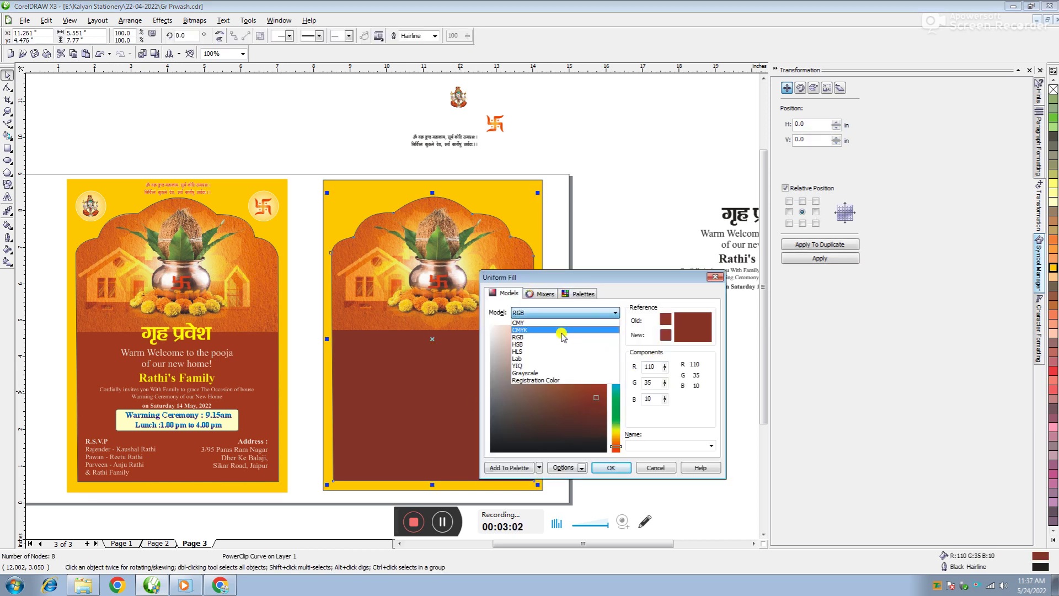
{"action": "left_click", "coordinate": [559, 330]}
{"action": "left_click", "coordinate": [609, 467]}
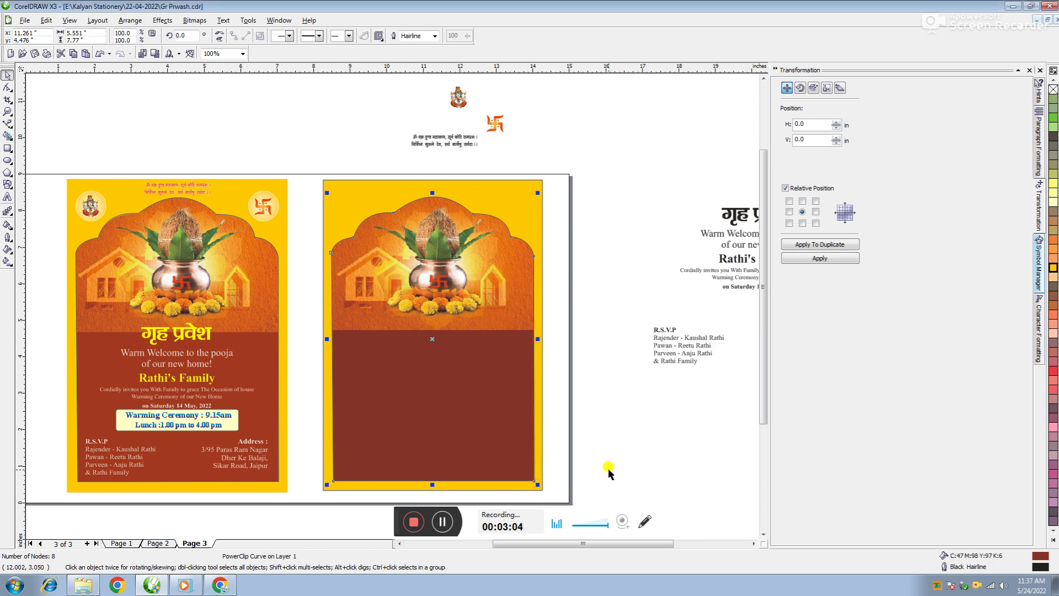
{"action": "left_click", "coordinate": [489, 356], "text": "ctrl"}
{"action": "left_click", "coordinate": [63, 544]}
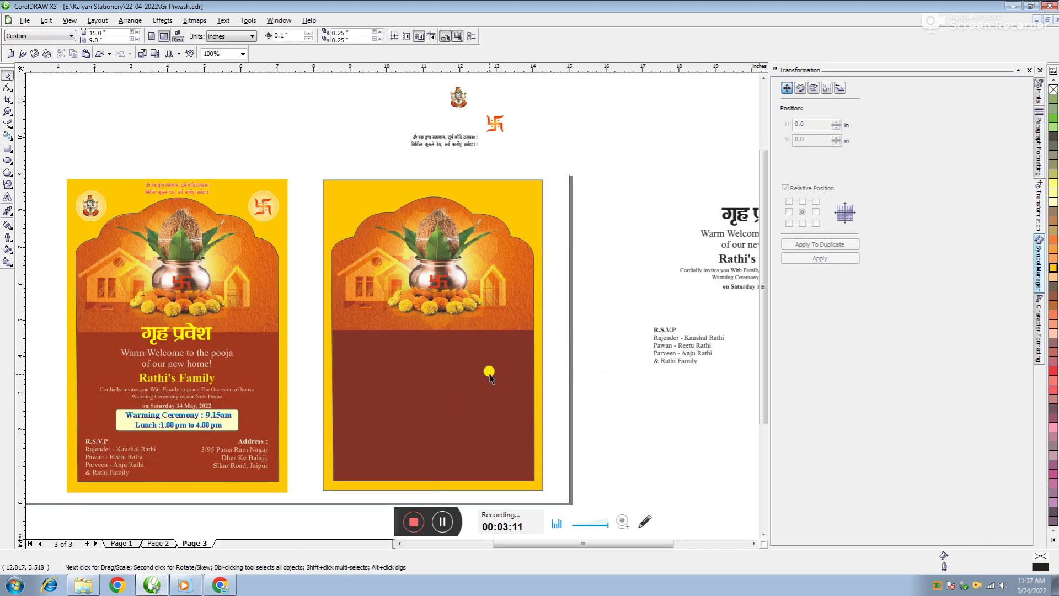
Set the black component of the arch's CMYK fill to 0
{"action": "key", "text": "shift+F11"}
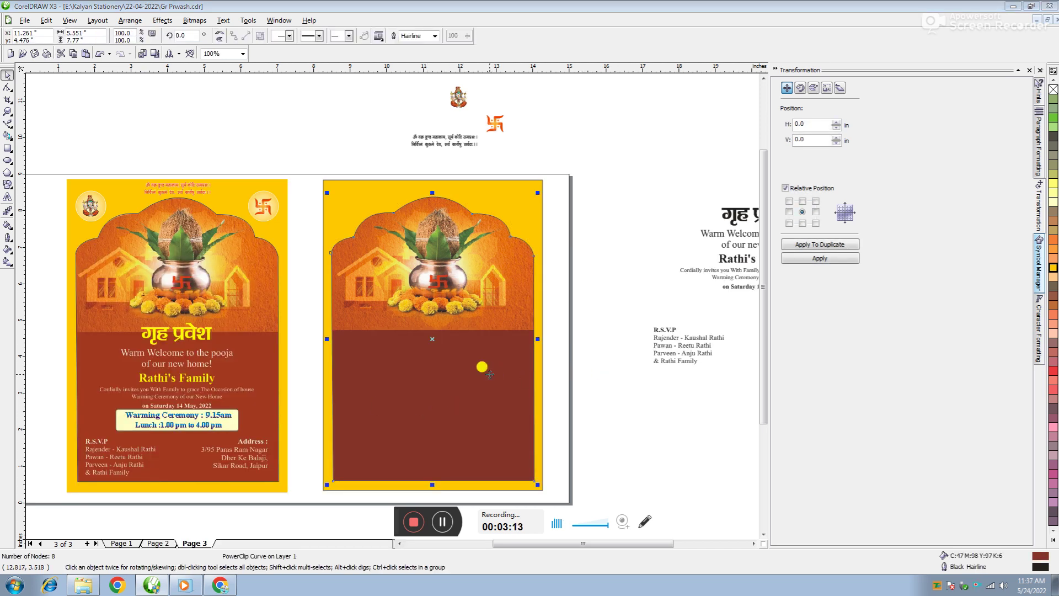
{"action": "left_click", "coordinate": [651, 414]}
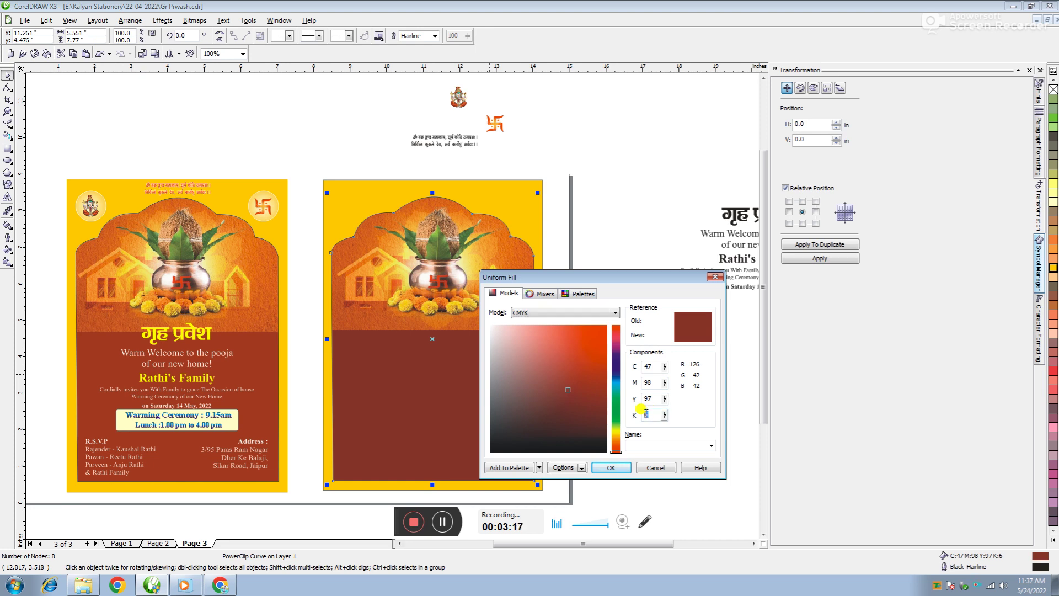
{"action": "key", "text": "Return"}
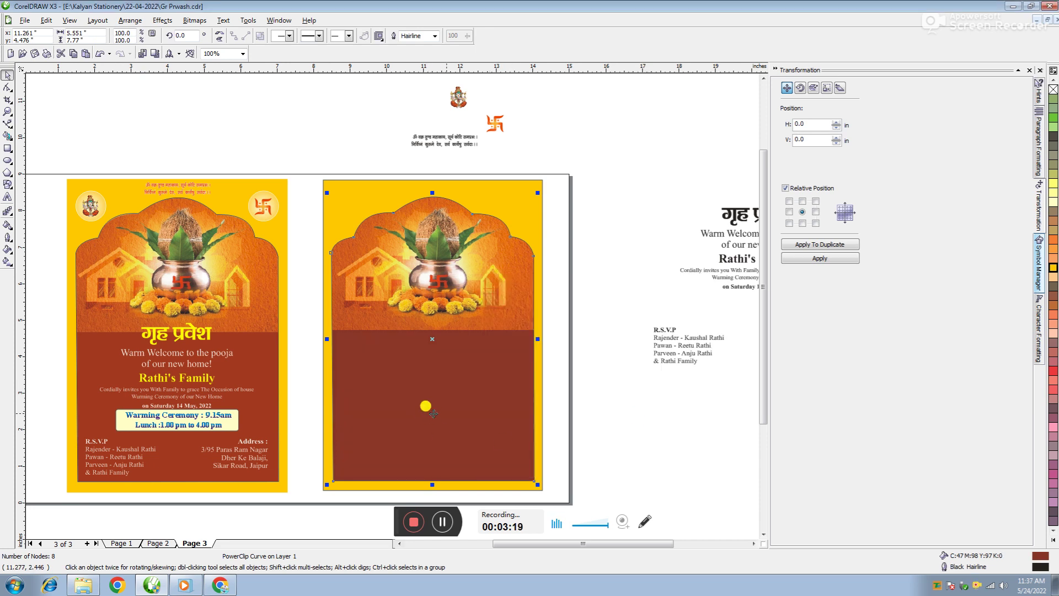
Set the arch's fill to a lighter red, CMYK 32, 90, 80, 1
{"action": "left_click", "coordinate": [462, 408]}
{"action": "key", "text": "shift+F11"}
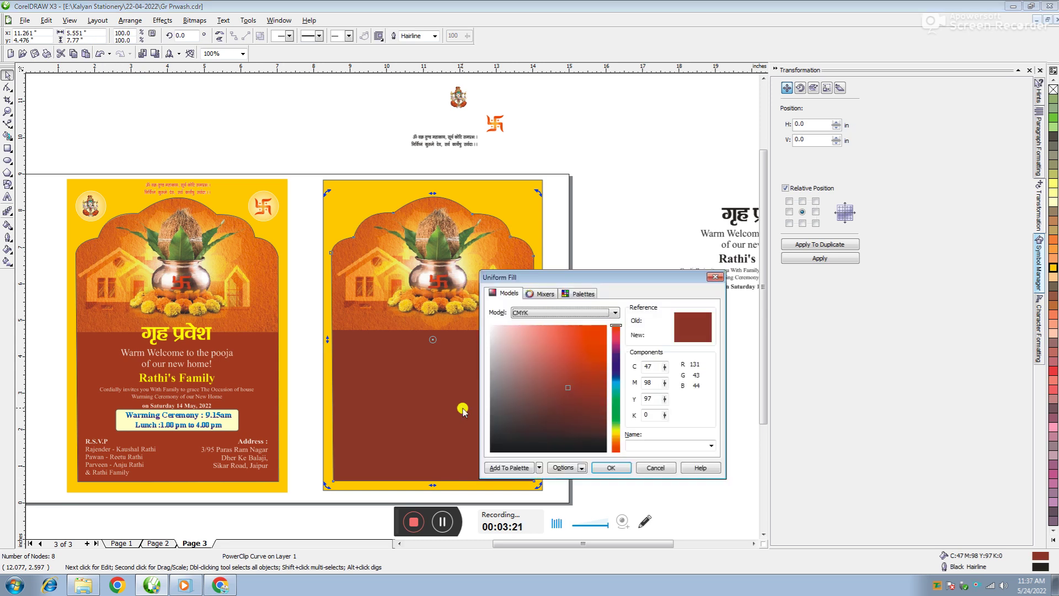
{"action": "left_click", "coordinate": [561, 379]}
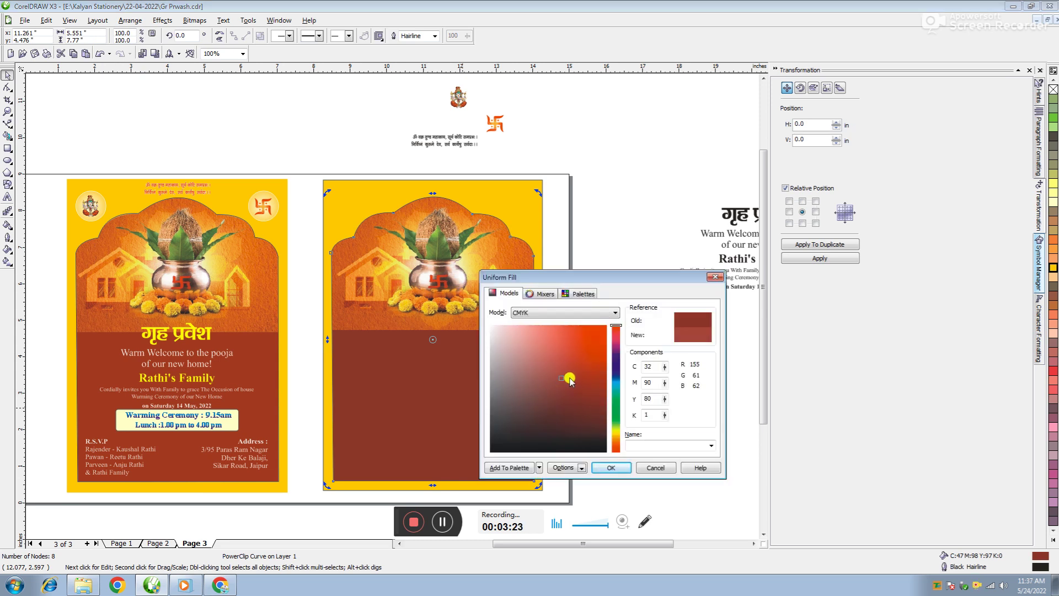
{"action": "left_click", "coordinate": [611, 467]}
{"action": "left_click", "coordinate": [628, 437]}
{"action": "left_click", "coordinate": [504, 431]}
{"action": "left_click", "coordinate": [496, 422]}
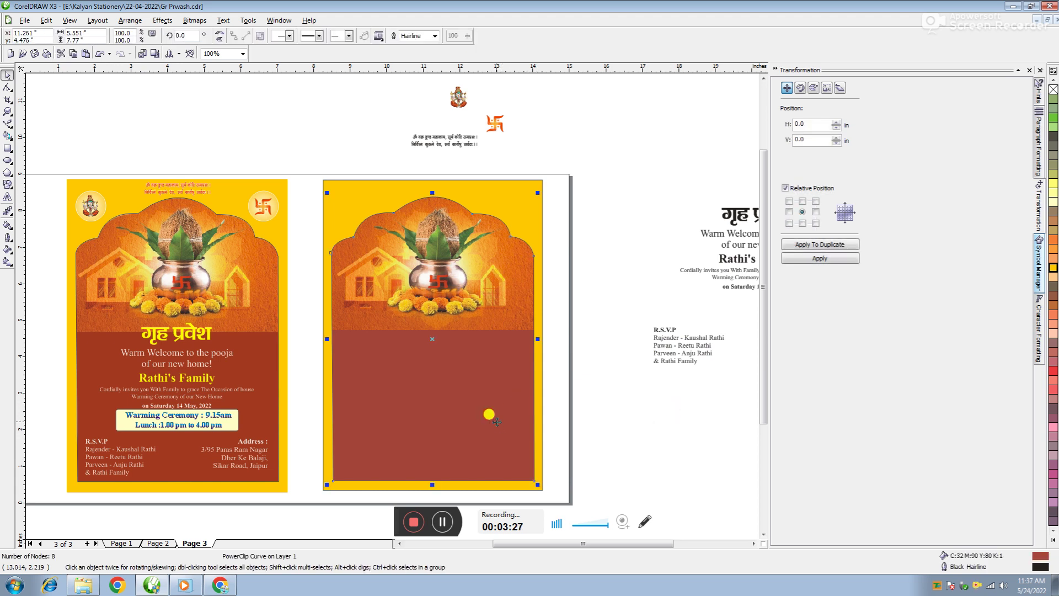
Set the arch's fill to a duller red, CMYK 37, 88, 80, 1
{"action": "key", "text": "shift+F11"}
{"action": "left_click", "coordinate": [577, 377]}
{"action": "left_click", "coordinate": [565, 385]}
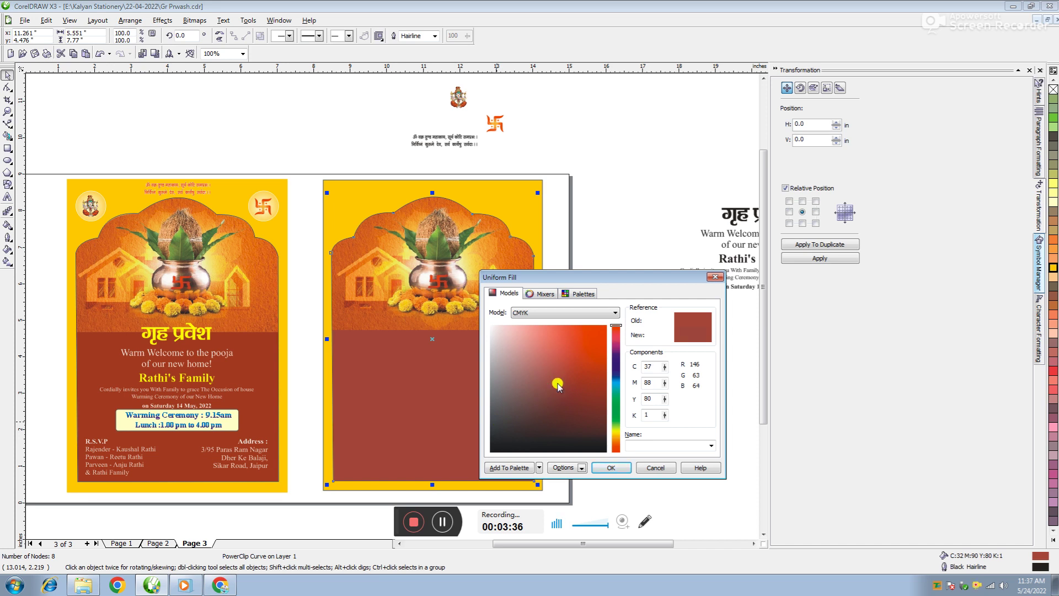
{"action": "left_click", "coordinate": [613, 468]}
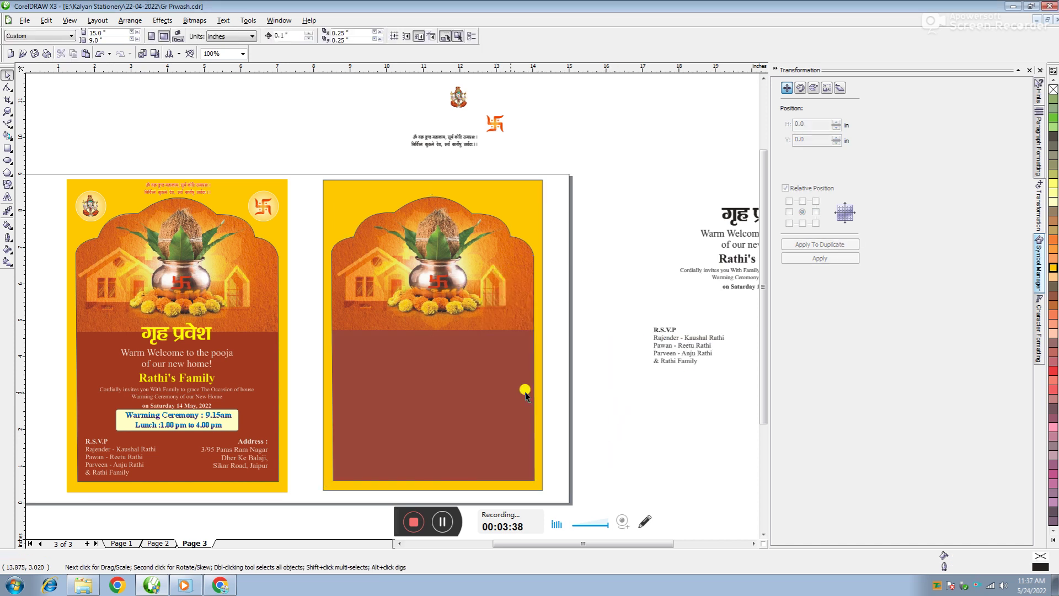
Set the arch's fill to the sample card's brick red, CMYK 29, 100, 98, 1
{"action": "left_click", "coordinate": [481, 365]}
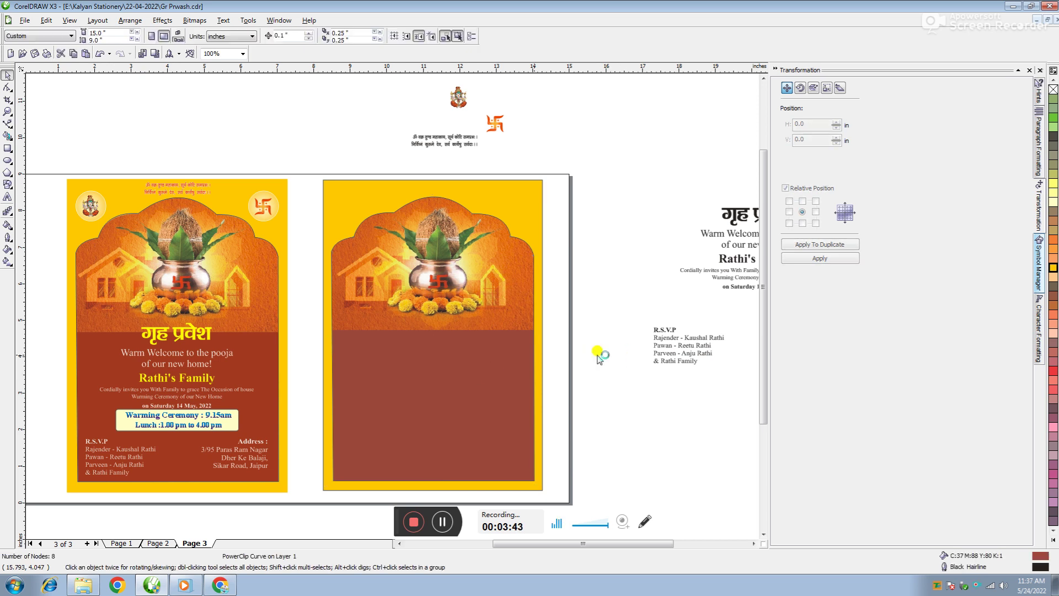
{"action": "key", "text": "shift+F11"}
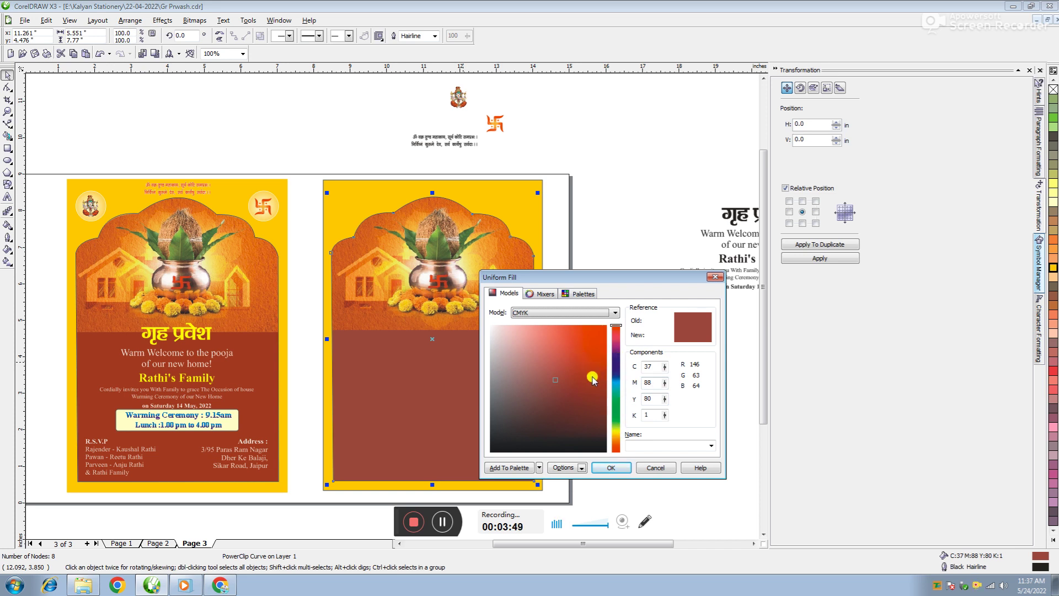
{"action": "left_click_drag", "start_coordinate": [591, 395], "coordinate": [595, 380]}
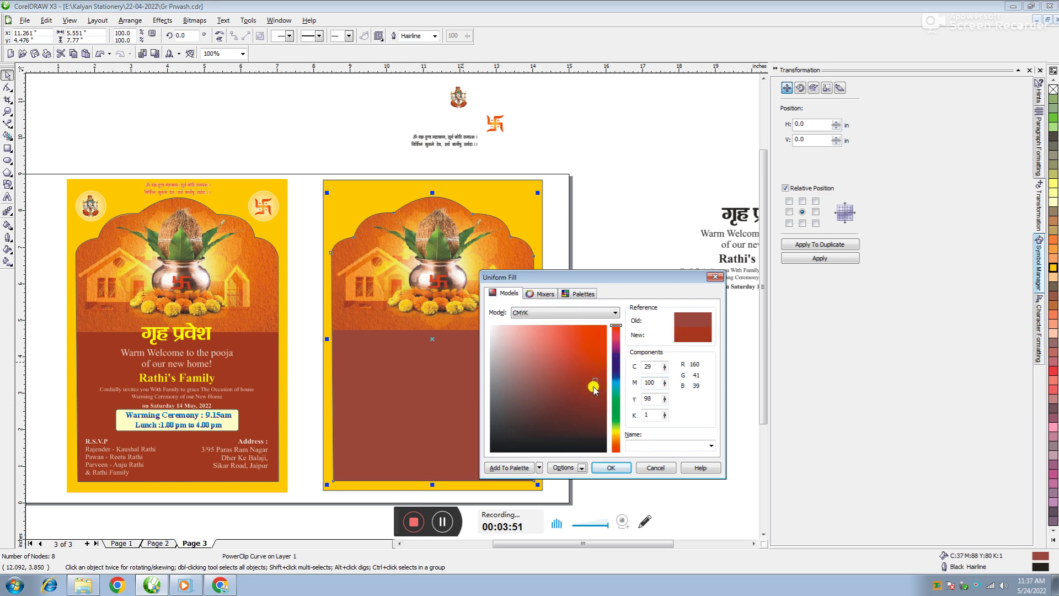
{"action": "left_click", "coordinate": [611, 468]}
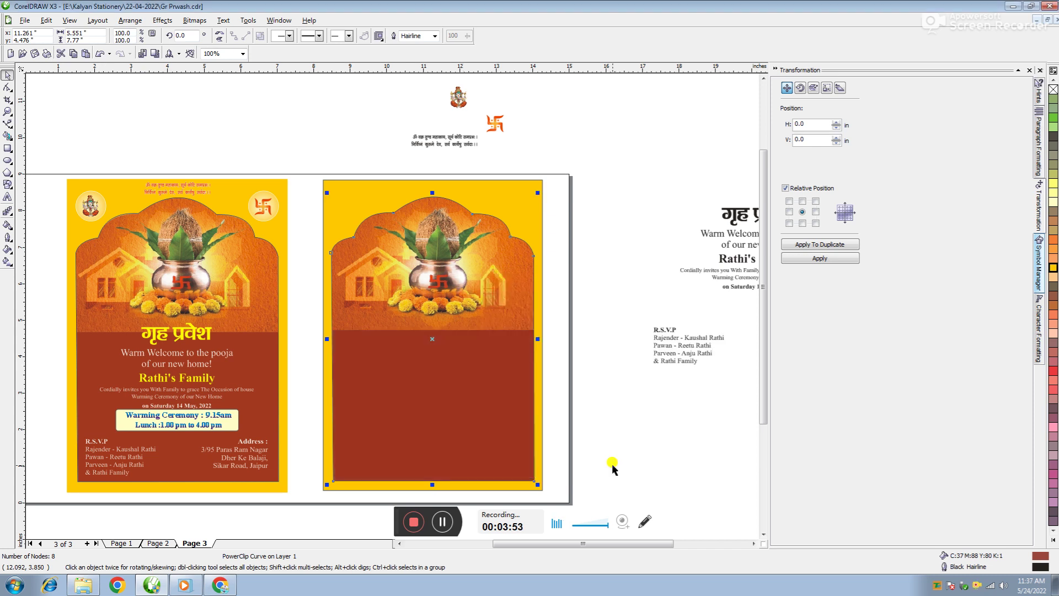
{"action": "left_click", "coordinate": [602, 387]}
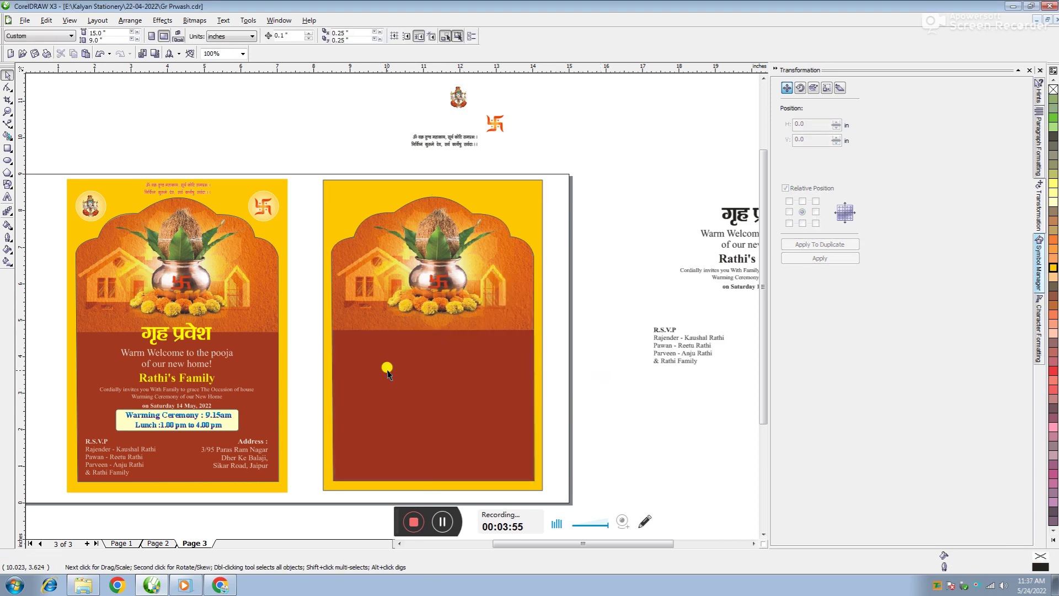
Move the गृह प्रवेश heading onto the new card, centred over the picture's lower edge, and fill it with Deep Yellow
{"action": "left_click_drag", "start_coordinate": [731, 220], "coordinate": [409, 333]}
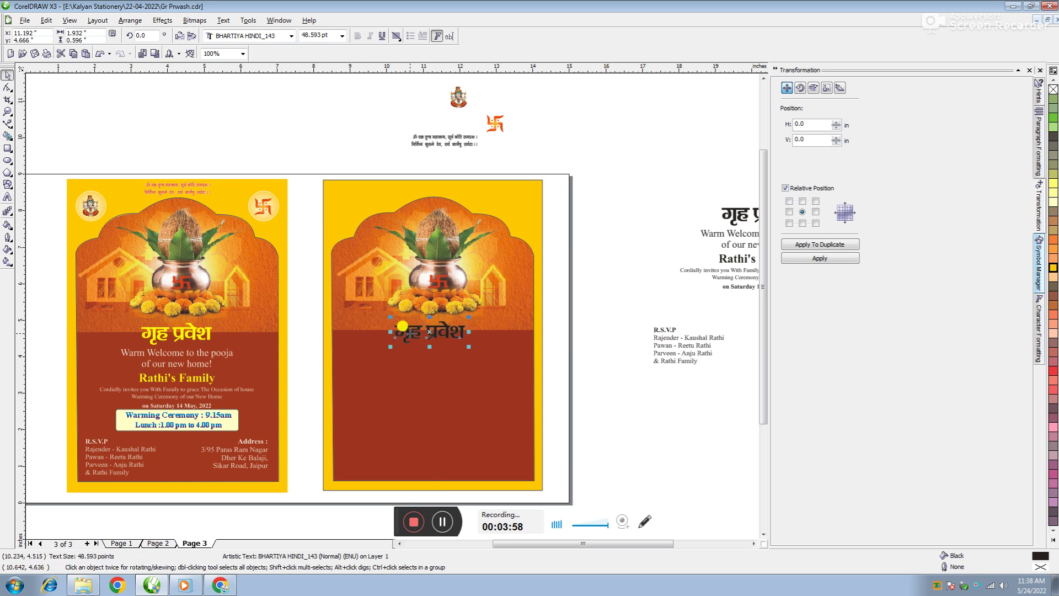
{"action": "left_click", "coordinate": [1053, 186]}
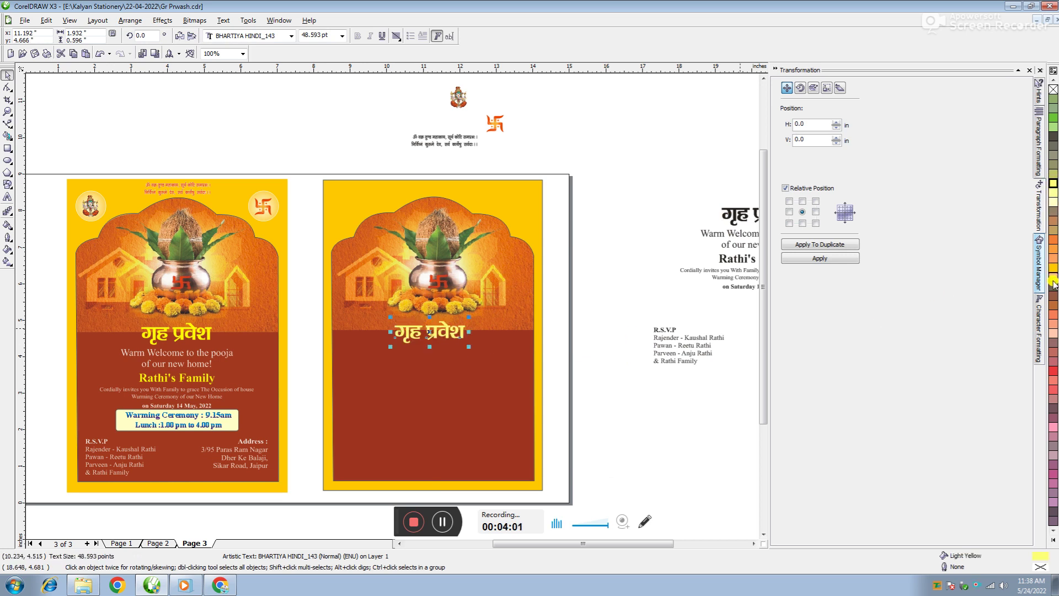
{"action": "left_click", "coordinate": [1054, 532]}
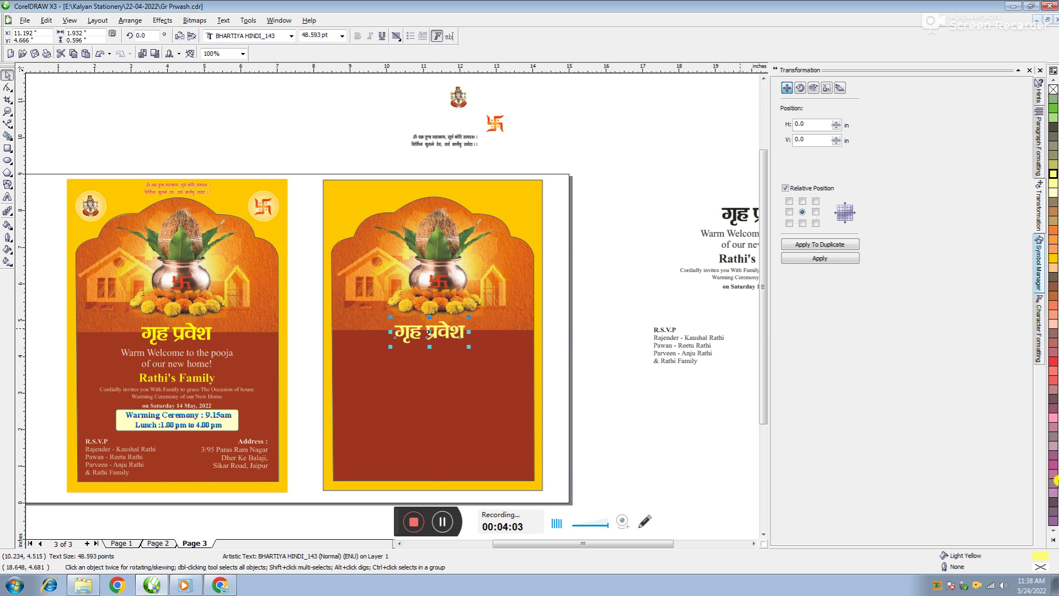
{"action": "left_click", "coordinate": [1053, 258]}
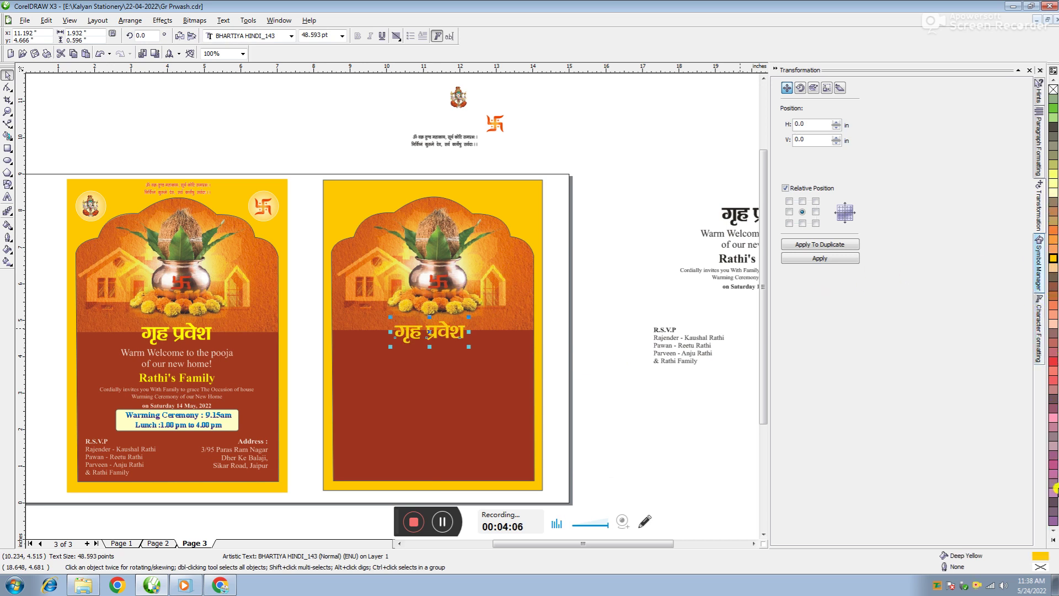
Change the गृह प्रवेश heading's fill to the bright yellow used on the sample card
{"action": "left_click", "coordinate": [1054, 533]}
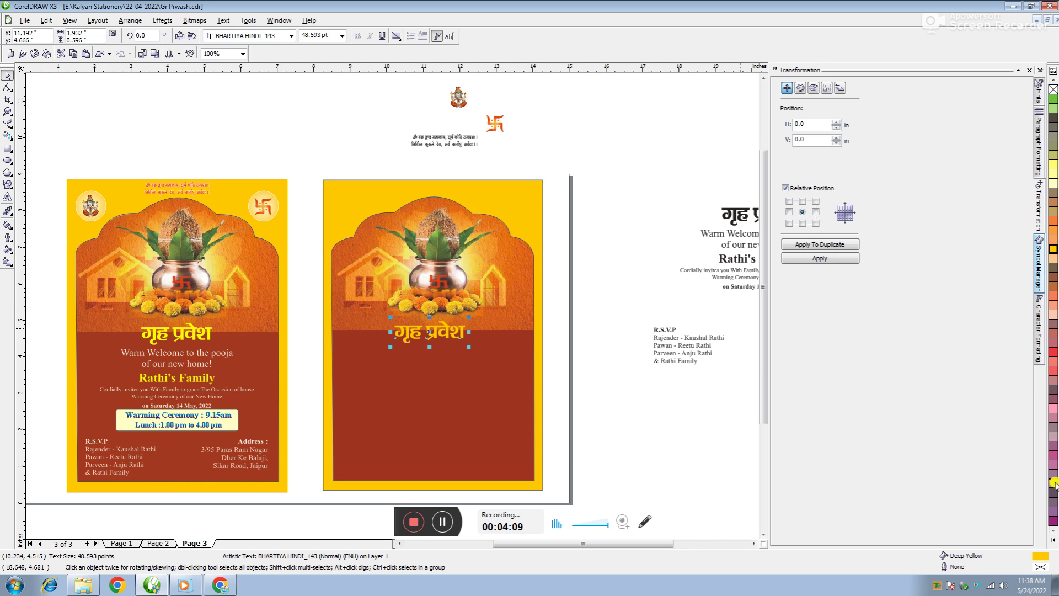
{"action": "left_click", "coordinate": [1054, 538]}
{"action": "left_click", "coordinate": [1042, 222]}
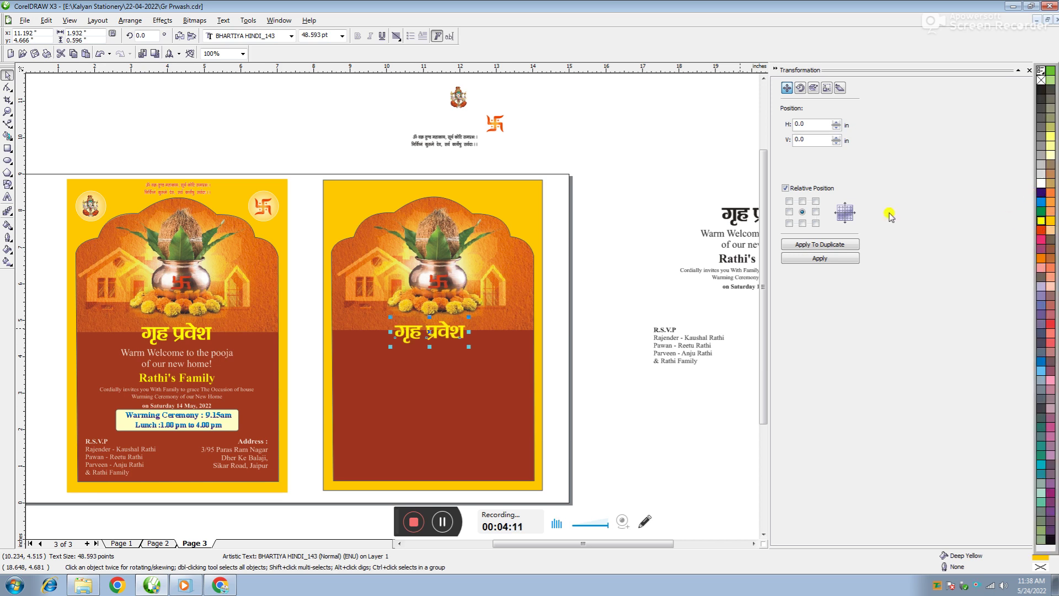
{"action": "left_click", "coordinate": [490, 332]}
{"action": "left_click", "coordinate": [568, 395]}
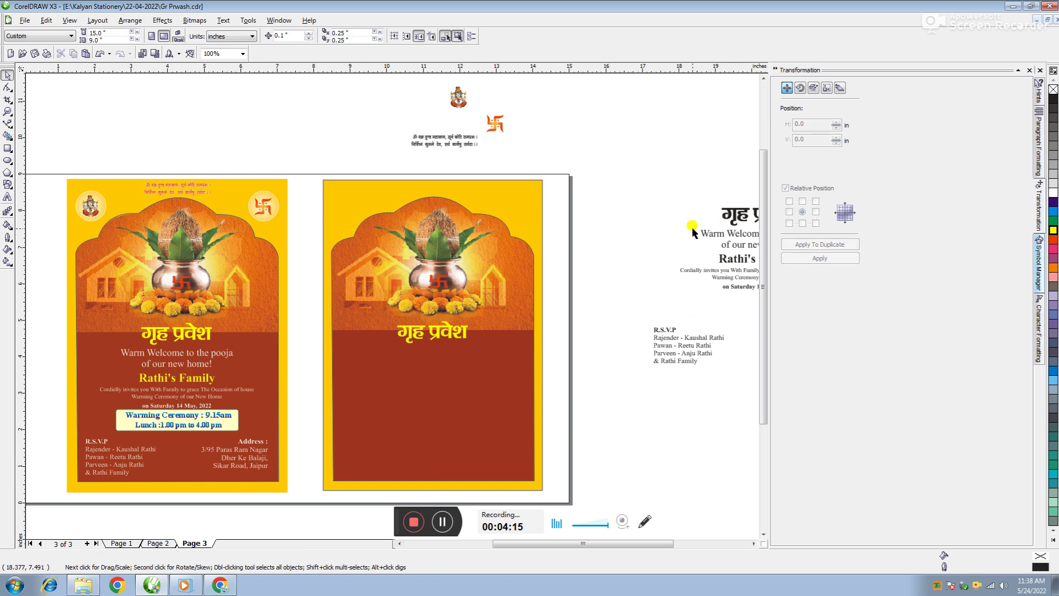
Move the welcome, family name, invitation and date lines onto the new card, centred below the गृह प्रवेश heading
{"action": "scroll", "coordinate": [771, 303], "scroll_direction": "right", "scroll_amount": 3}
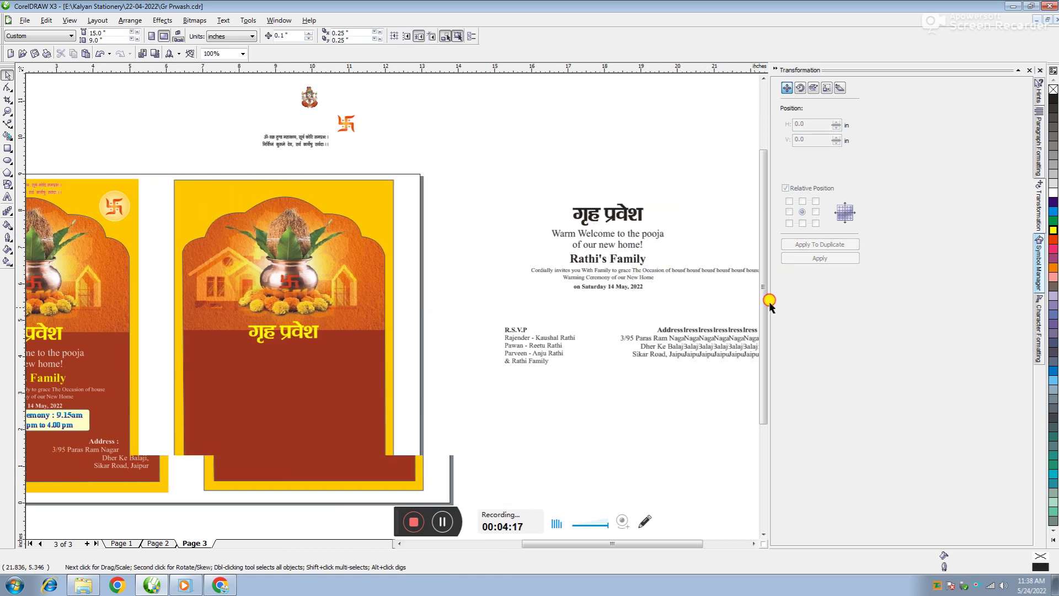
{"action": "left_click", "coordinate": [742, 293]}
{"action": "left_click_drag", "start_coordinate": [595, 250], "coordinate": [268, 371]}
{"action": "scroll", "coordinate": [268, 370], "scroll_direction": "up", "scroll_amount": 1}
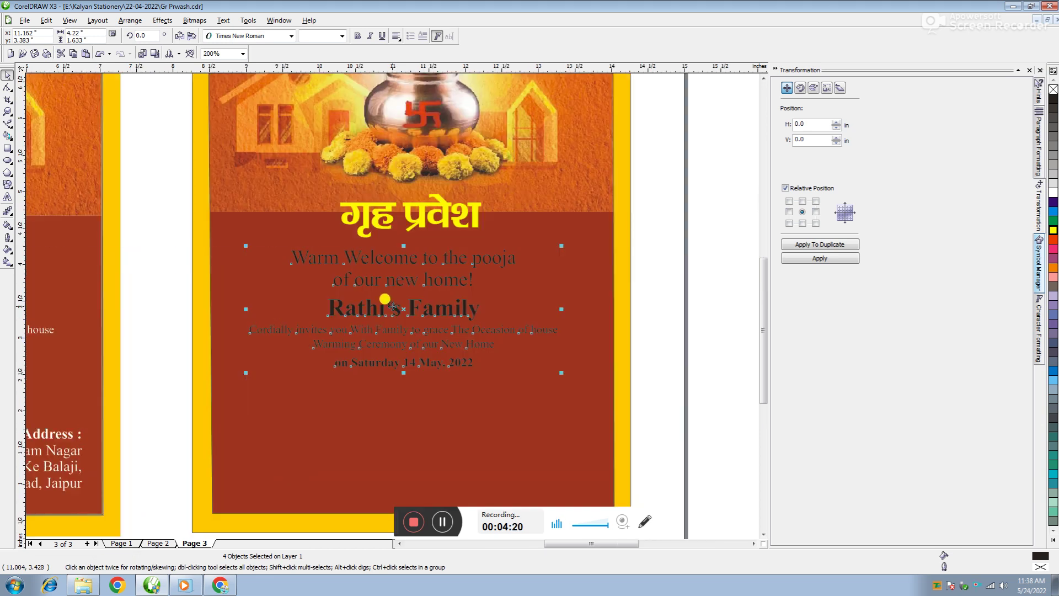
{"action": "left_click", "coordinate": [460, 428]}
{"action": "scroll", "coordinate": [445, 403], "scroll_direction": "down", "scroll_amount": 1}
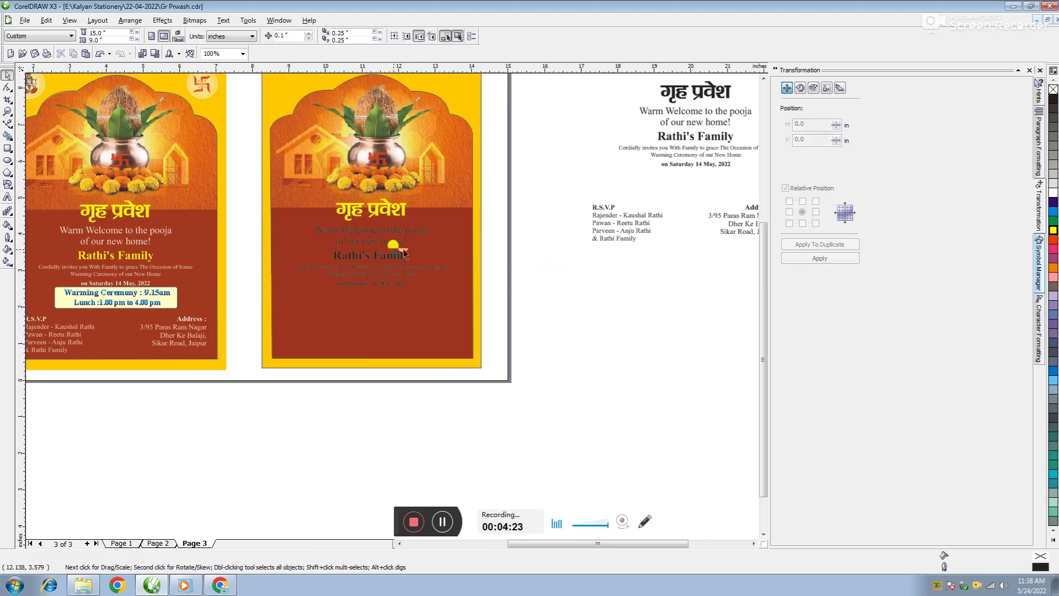
Fill the family name line on the new card with bright yellow
{"action": "left_click", "coordinate": [381, 255]}
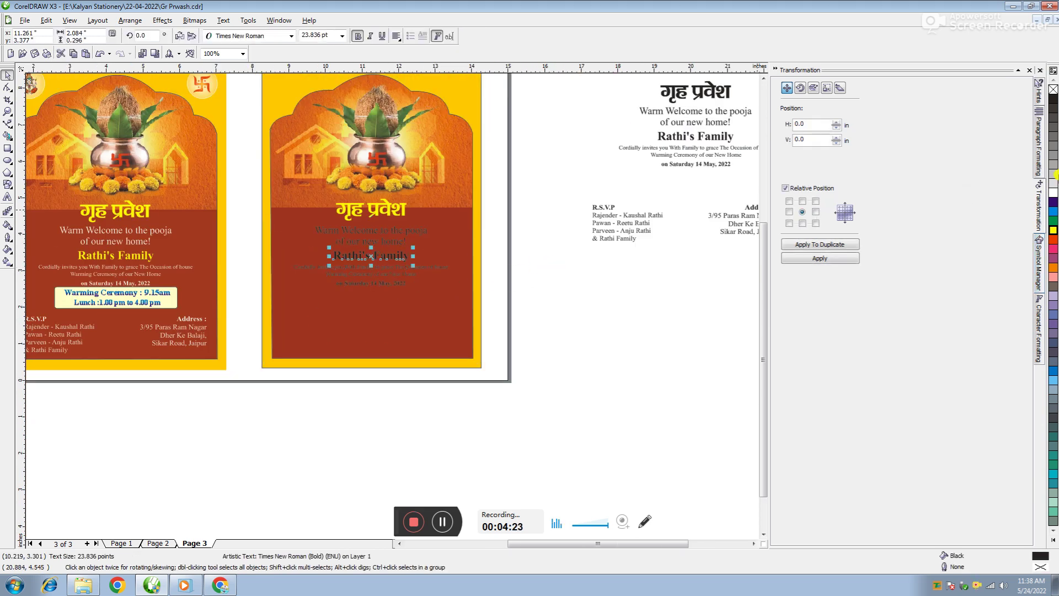
{"action": "left_click", "coordinate": [1055, 230]}
{"action": "left_click", "coordinate": [496, 263]}
Fill the welcome text and the invitation and date lines on the new card with white
{"action": "left_click_drag", "start_coordinate": [507, 219], "coordinate": [265, 250]}
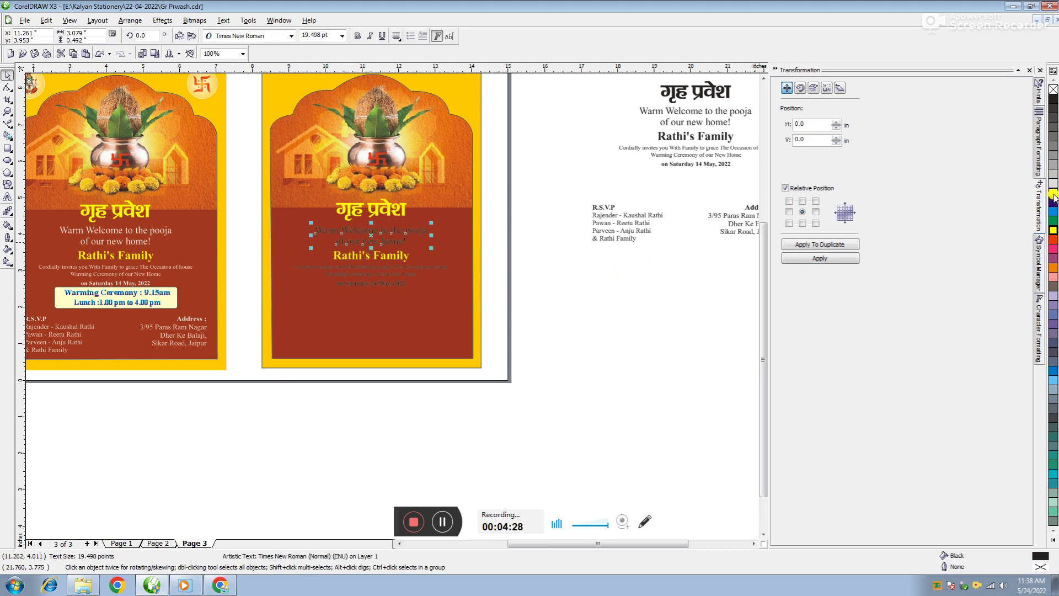
{"action": "left_click", "coordinate": [1054, 194]}
{"action": "left_click_drag", "start_coordinate": [524, 256], "coordinate": [243, 298]}
{"action": "left_click", "coordinate": [1054, 194]}
{"action": "left_click", "coordinate": [633, 279]}
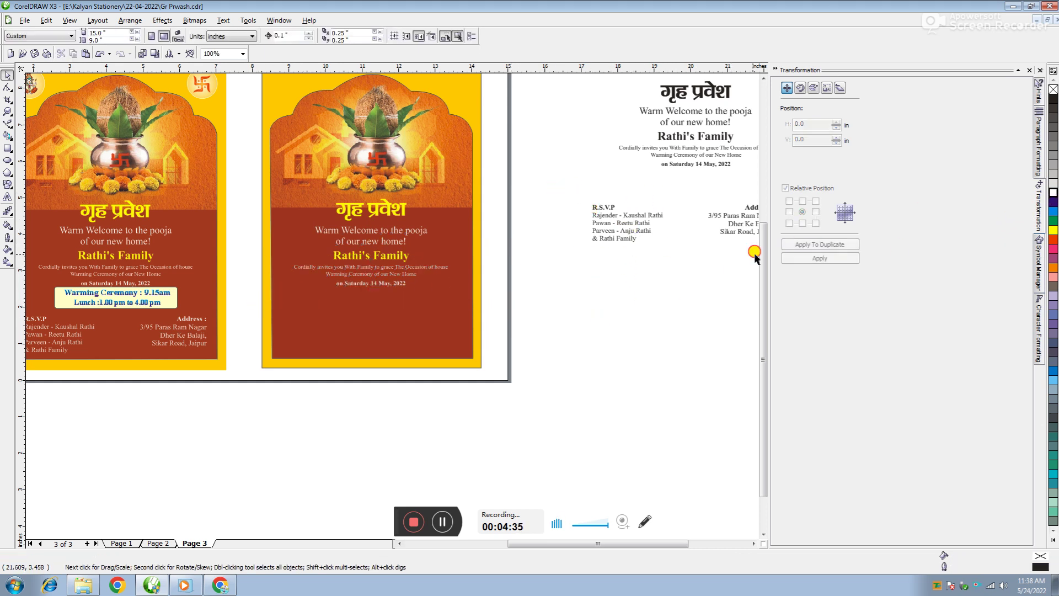
Move the grouped R.S.V.P and Address text onto the lower part of the new card's arch and fill it with white
{"action": "scroll", "coordinate": [754, 257], "scroll_direction": "right", "scroll_amount": 3}
{"action": "left_click", "coordinate": [647, 214]}
{"action": "left_click_drag", "start_coordinate": [647, 214], "coordinate": [333, 322]}
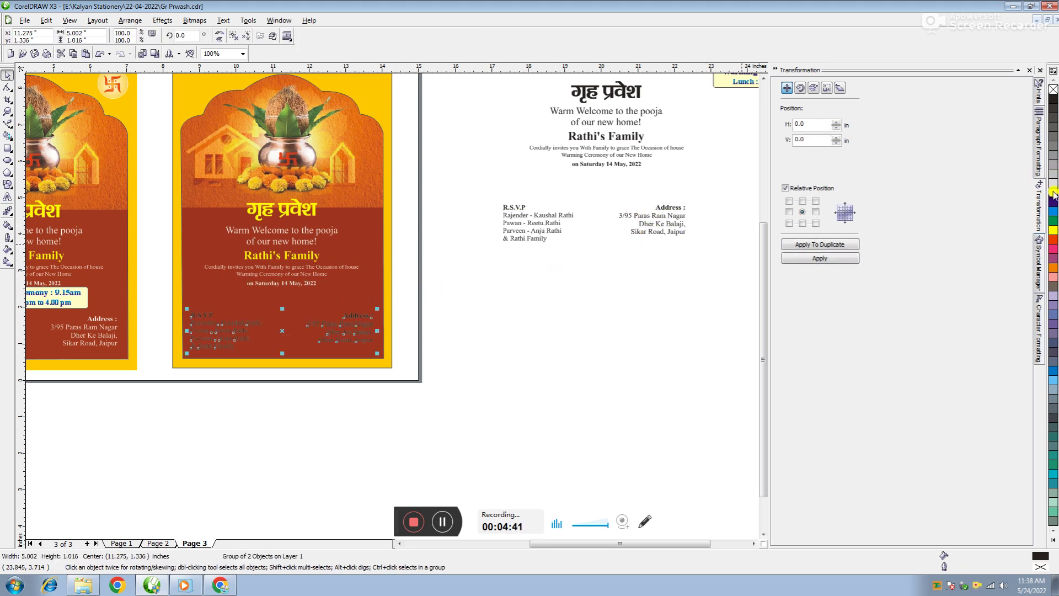
{"action": "left_click", "coordinate": [418, 353]}
{"action": "scroll", "coordinate": [286, 332], "scroll_direction": "up", "scroll_amount": 1}
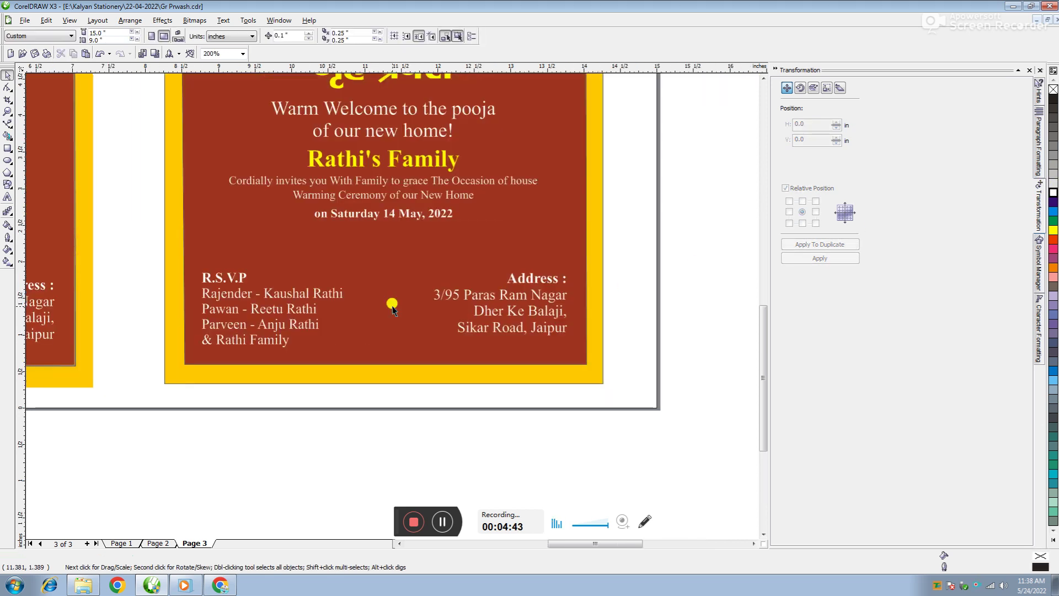
Nudge the R.S.V.P and Address group on the new card down by 0.1 inch
{"action": "left_click_drag", "start_coordinate": [696, 245], "coordinate": [146, 355]}
{"action": "key", "text": "Down"}
{"action": "scroll", "coordinate": [394, 246], "scroll_direction": "down", "scroll_amount": 1}
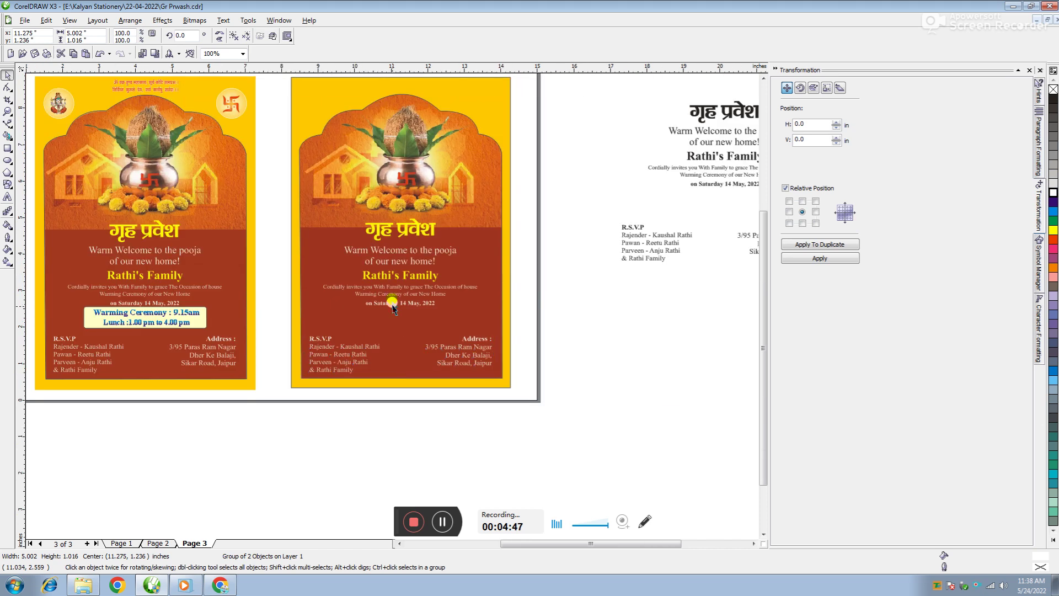
{"action": "left_click", "coordinate": [662, 279]}
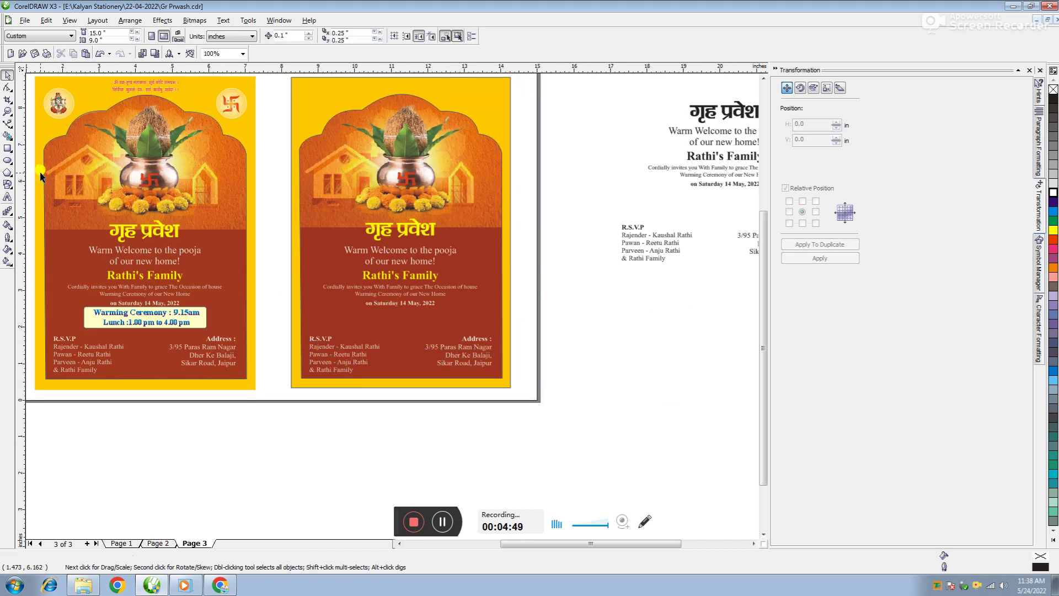
Draw a rectangle about 3.64 by 0.67 inches below the date line and round its corners to 20
{"action": "left_click", "coordinate": [8, 148]}
{"action": "left_click_drag", "start_coordinate": [325, 308], "coordinate": [458, 336]}
{"action": "scroll", "coordinate": [458, 337], "scroll_direction": "up", "scroll_amount": 1}
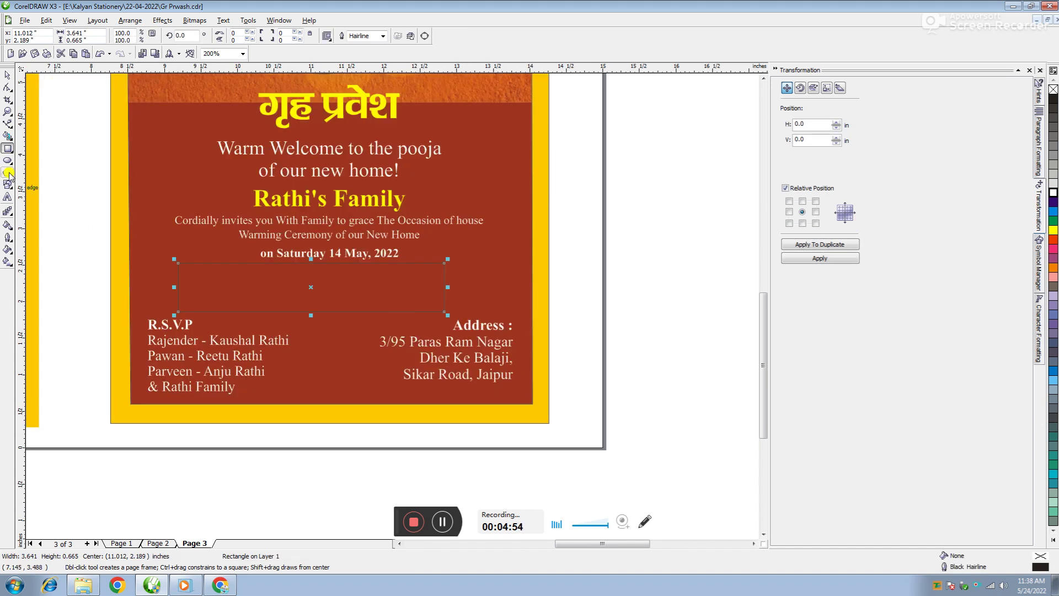
{"action": "left_click", "coordinate": [7, 90]}
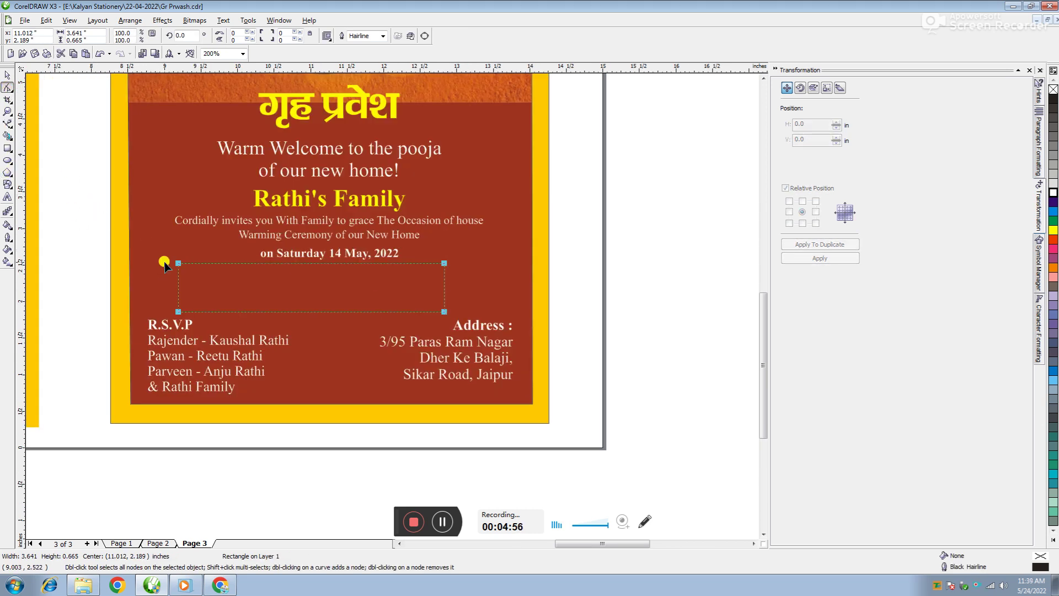
{"action": "left_click_drag", "start_coordinate": [181, 264], "coordinate": [185, 263]}
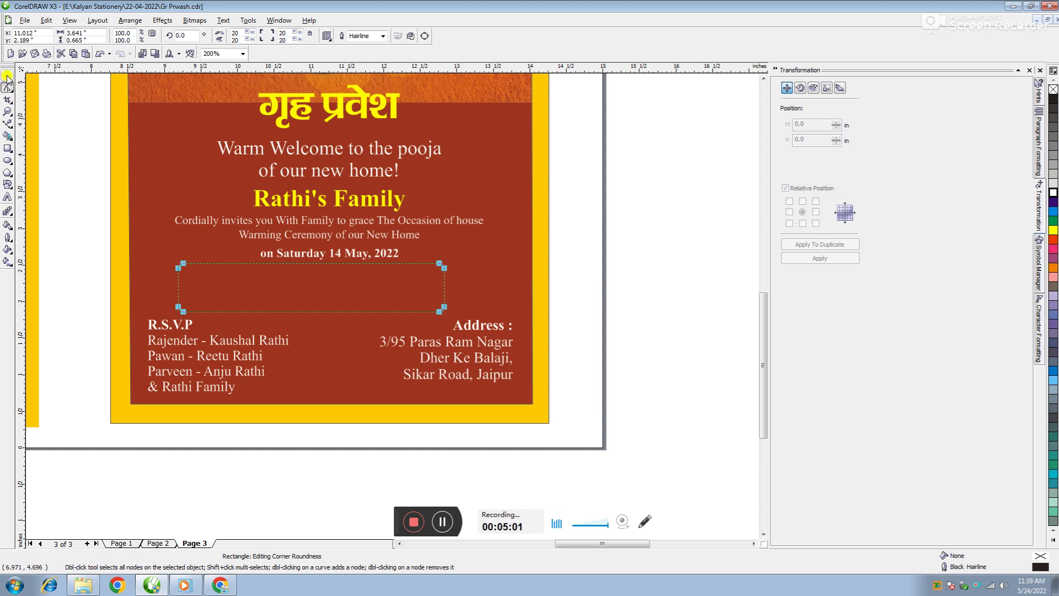
Scale the rounded rectangle down to 89.6%, about 3.26 by 0.6 inches, and centre it horizontally on the arch
{"action": "left_click", "coordinate": [7, 77]}
{"action": "left_click_drag", "start_coordinate": [325, 280], "coordinate": [343, 281]}
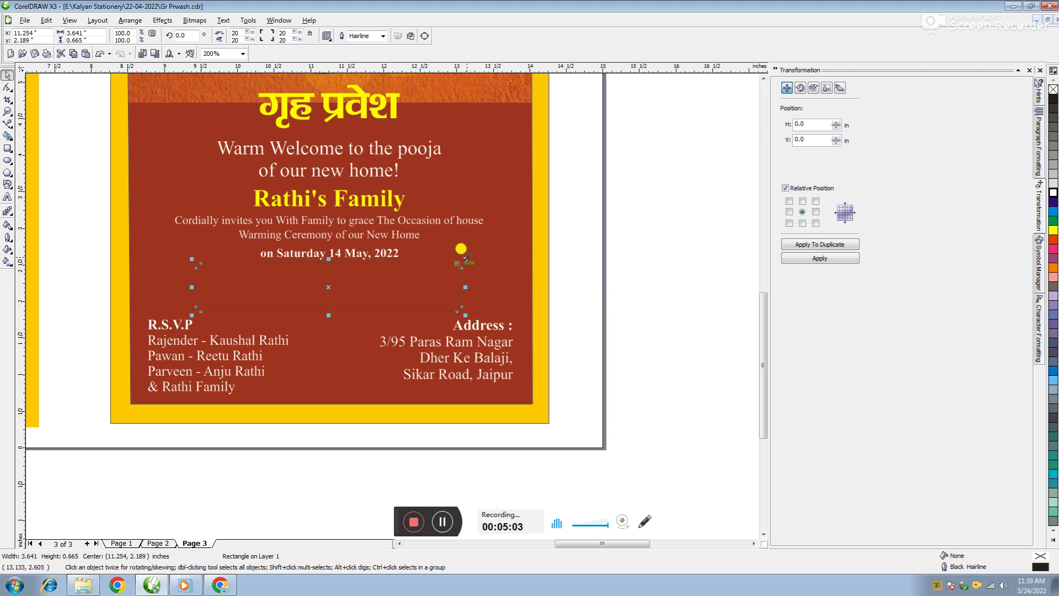
{"action": "left_click_drag", "start_coordinate": [466, 259], "coordinate": [450, 264]}
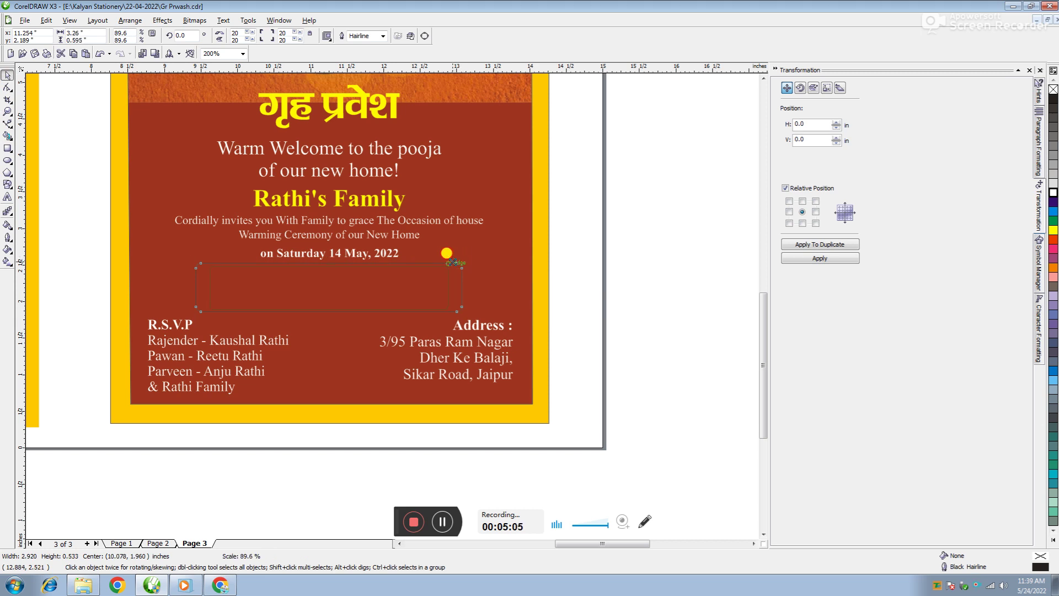
{"action": "left_click", "coordinate": [488, 276], "text": "shift"}
{"action": "scroll", "coordinate": [488, 276], "scroll_direction": "down", "scroll_amount": 3}
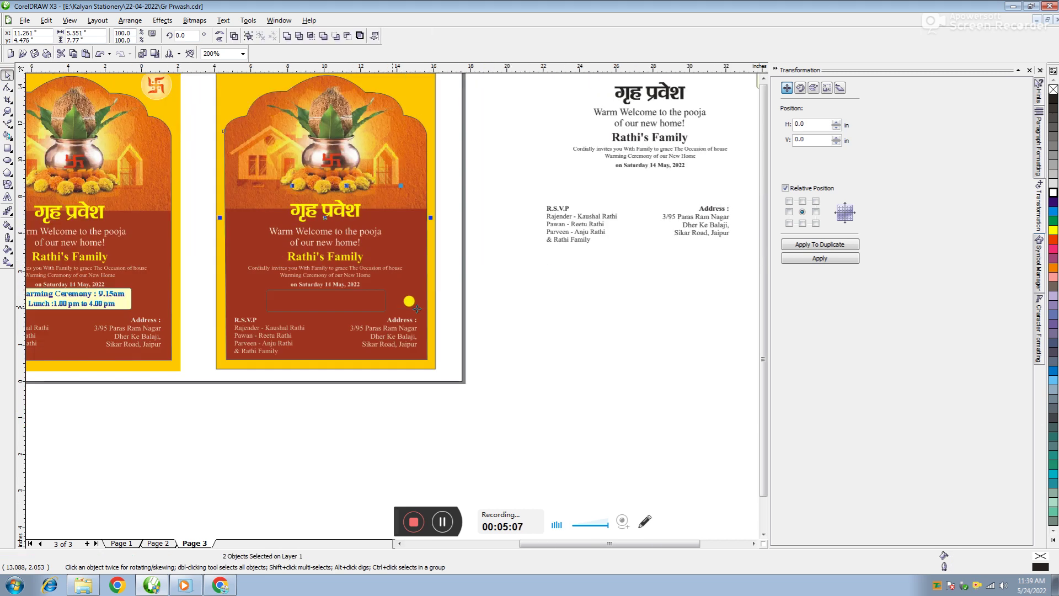
Move the Warming Ceremony and Lunch timing text onto the new card and centre it horizontally on the rounded rectangle
{"action": "left_click_drag", "start_coordinate": [605, 193], "coordinate": [384, 288]}
{"action": "scroll", "coordinate": [365, 301], "scroll_direction": "up", "scroll_amount": 2}
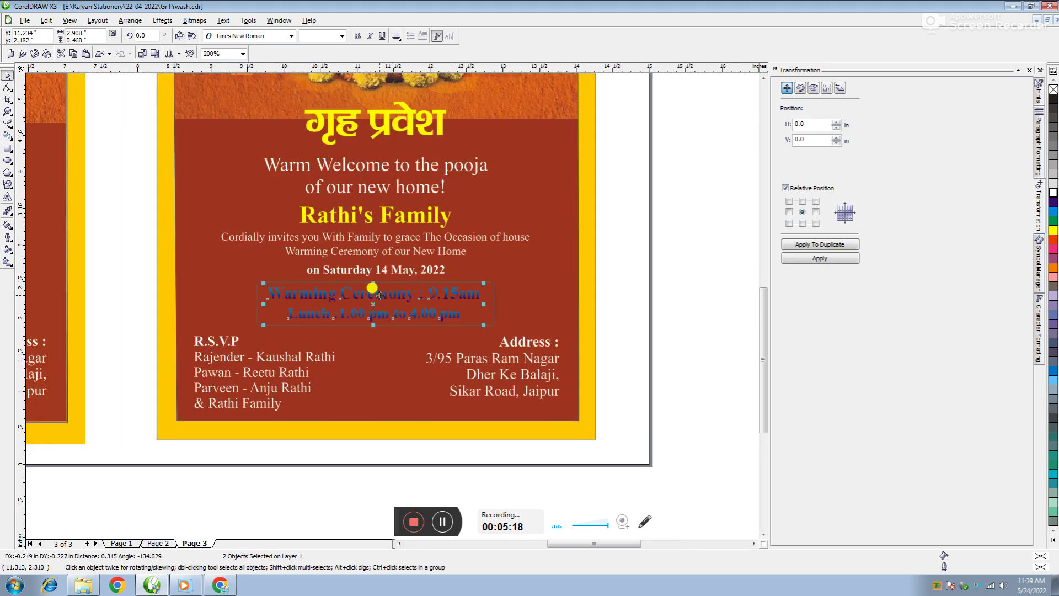
{"action": "scroll", "coordinate": [385, 309], "scroll_direction": "up", "scroll_amount": 2}
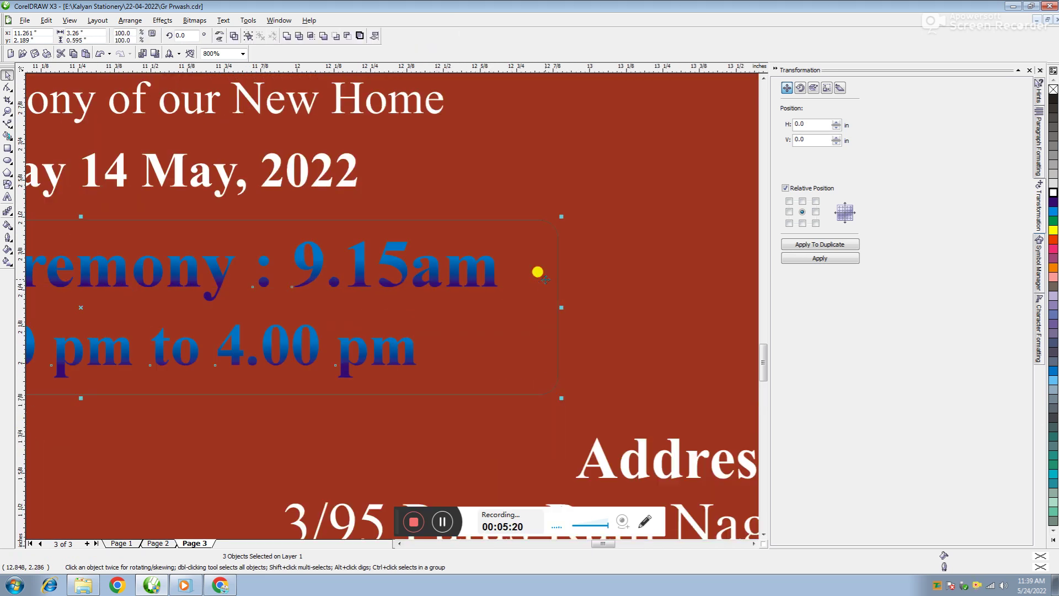
{"action": "scroll", "coordinate": [544, 279], "scroll_direction": "down", "scroll_amount": 2}
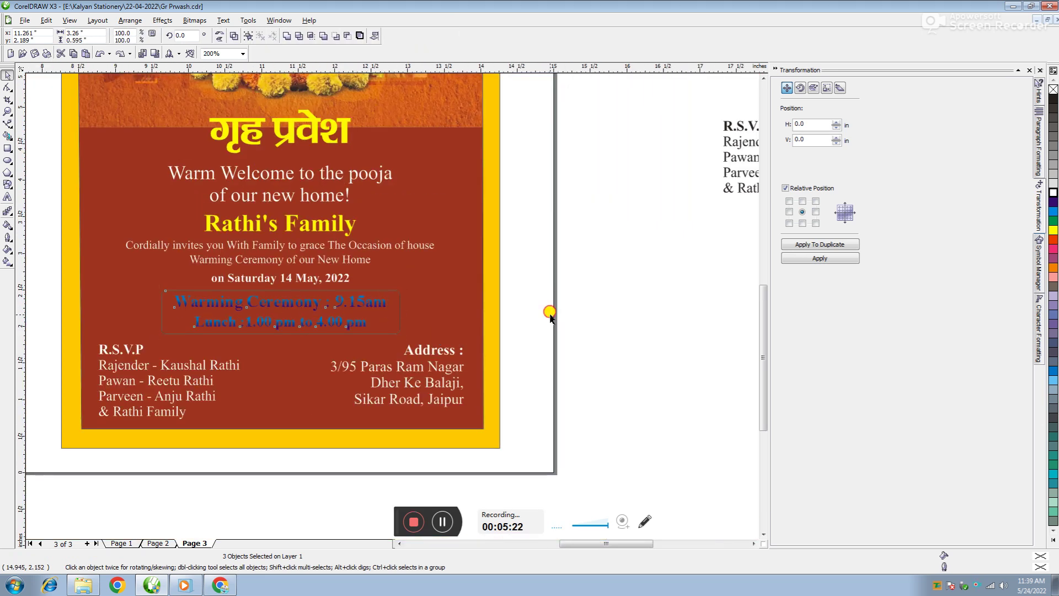
{"action": "left_click", "coordinate": [573, 280]}
Try Deep Yellow as the fill of the rounded rectangle behind the timing text
{"action": "left_click", "coordinate": [186, 335]}
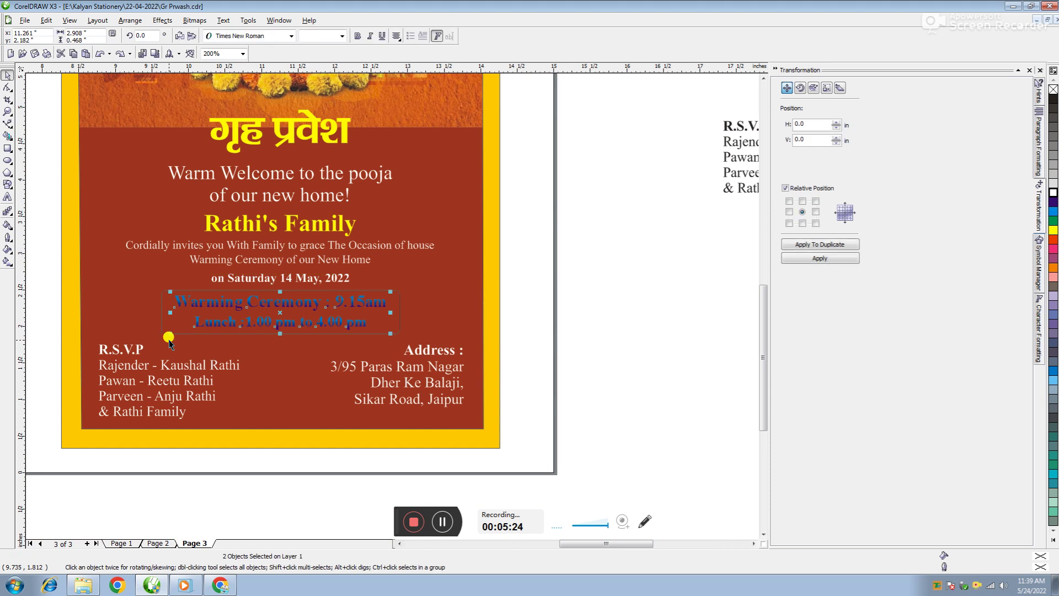
{"action": "left_click", "coordinate": [398, 330]}
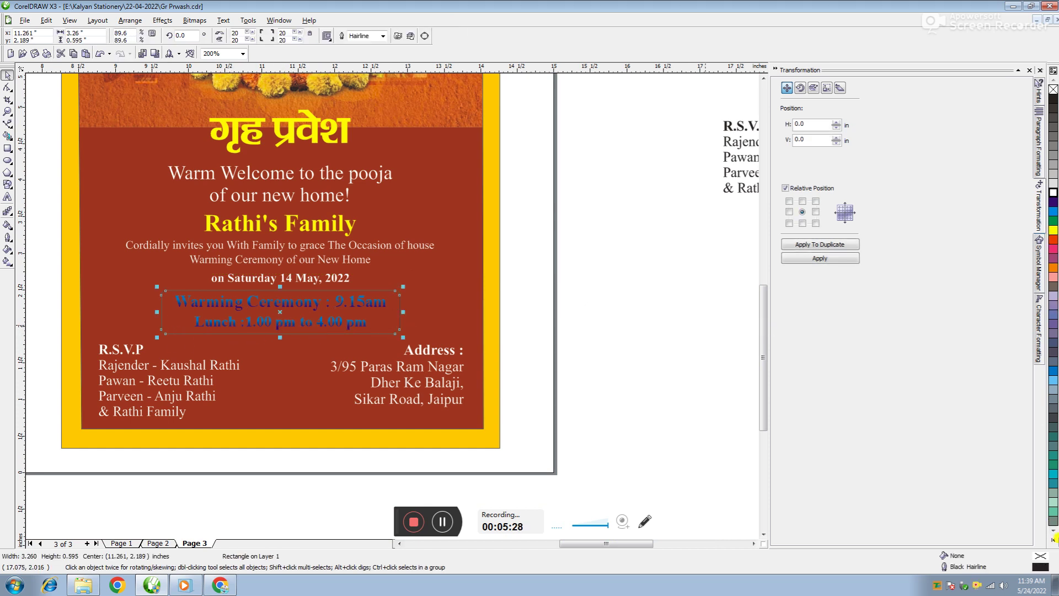
{"action": "left_click", "coordinate": [1053, 544]}
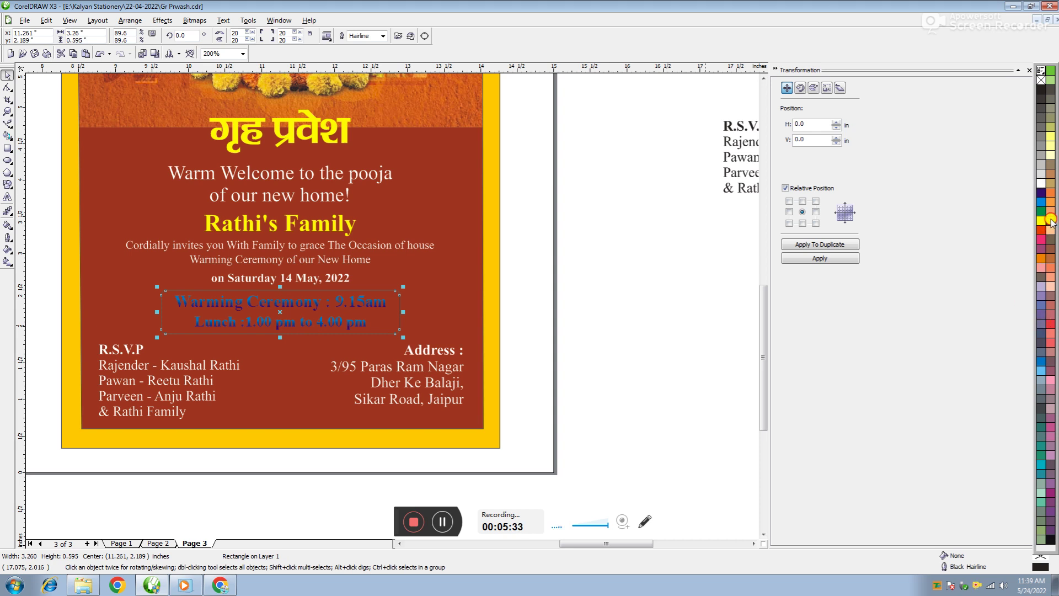
{"action": "left_click", "coordinate": [1052, 222]}
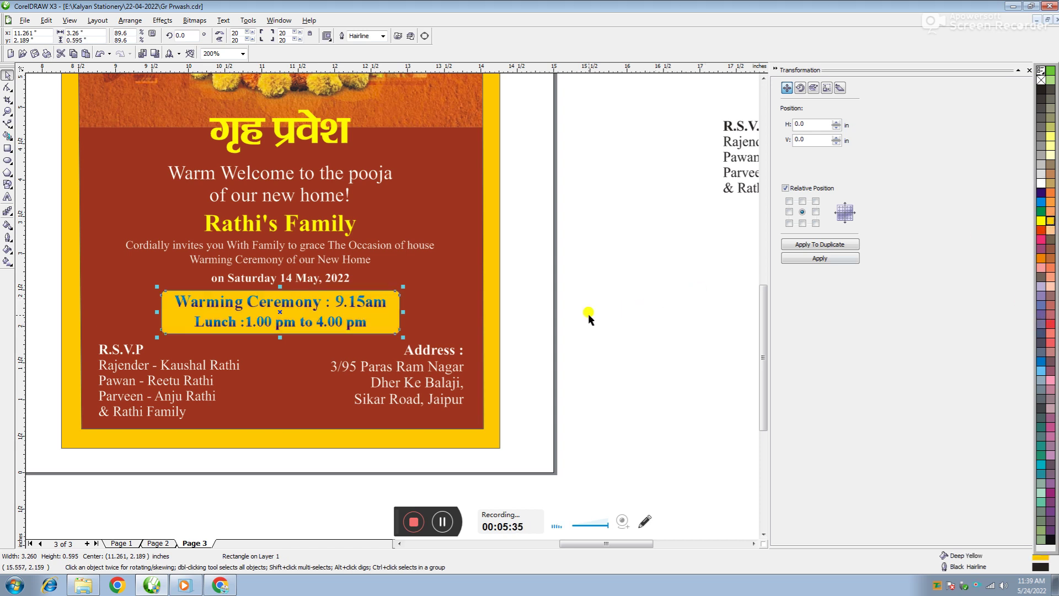
{"action": "left_click", "coordinate": [494, 276]}
Fill the rounded rectangle behind the timing text with the sample card's pale yellow
{"action": "scroll", "coordinate": [389, 311], "scroll_direction": "down", "scroll_amount": 1}
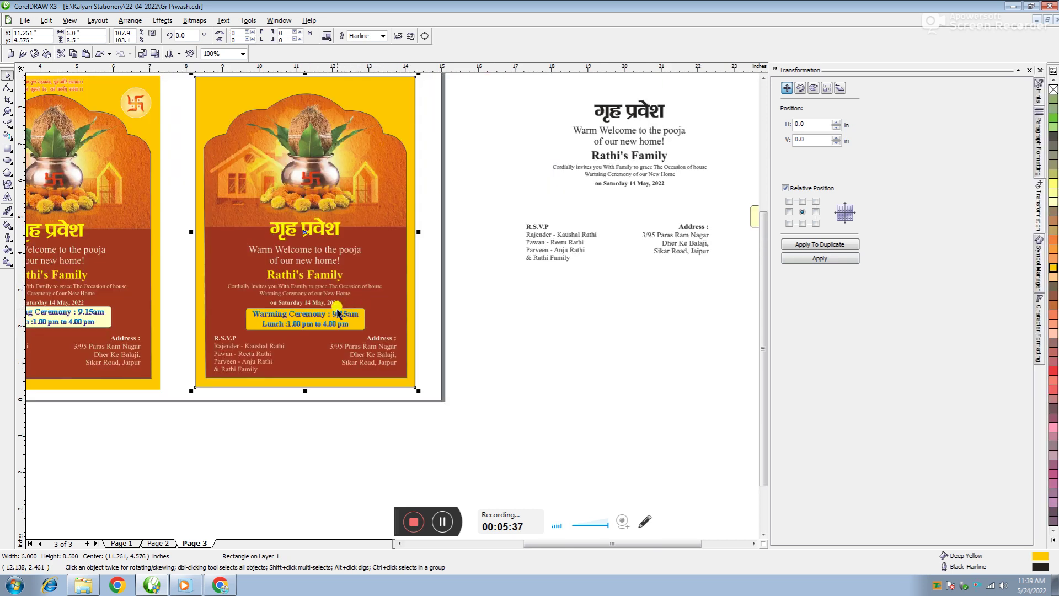
{"action": "scroll", "coordinate": [353, 312], "scroll_direction": "up", "scroll_amount": 1}
{"action": "left_click", "coordinate": [457, 316]}
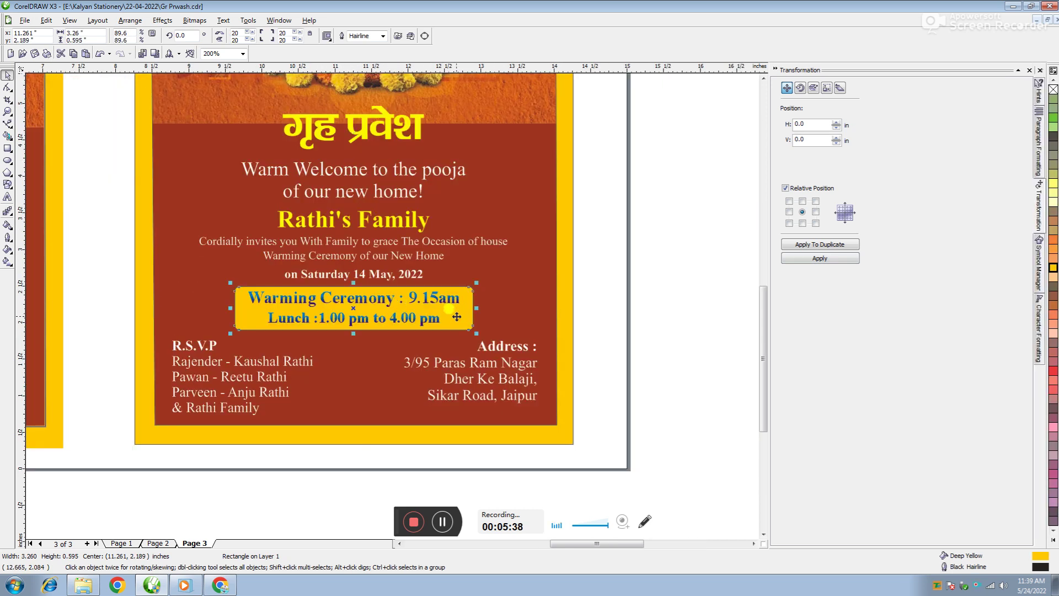
{"action": "left_click", "coordinate": [1053, 205]}
{"action": "left_click", "coordinate": [269, 332]}
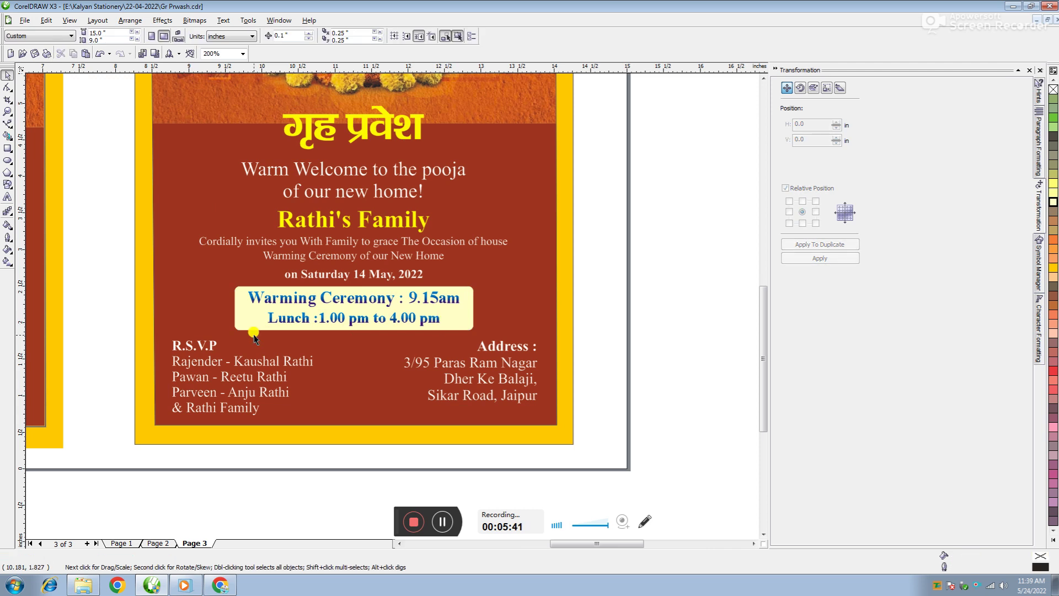
Give the new card's arch a Gold outline 2.0 pt wide
{"action": "scroll", "coordinate": [253, 338], "scroll_direction": "down", "scroll_amount": 1}
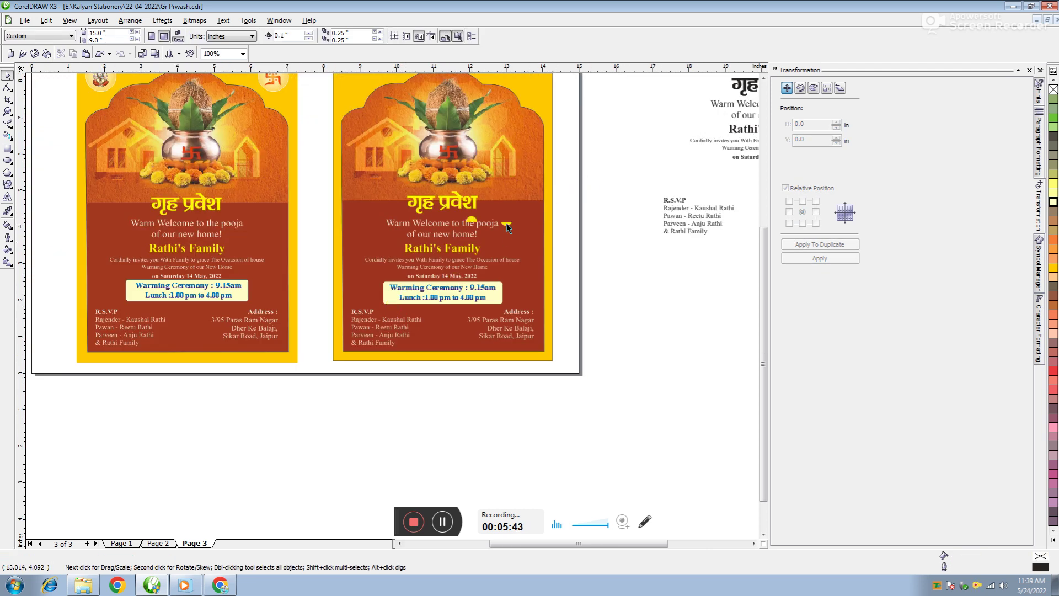
{"action": "scroll", "coordinate": [453, 195], "scroll_direction": "down", "scroll_amount": 1}
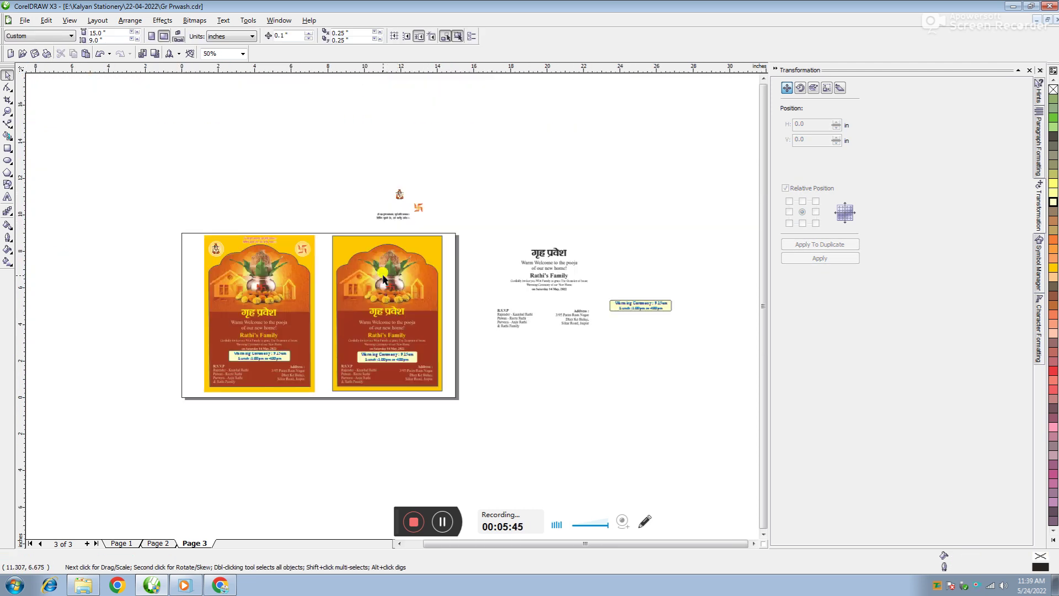
{"action": "scroll", "coordinate": [393, 305], "scroll_direction": "up", "scroll_amount": 1}
{"action": "left_click", "coordinate": [507, 294]}
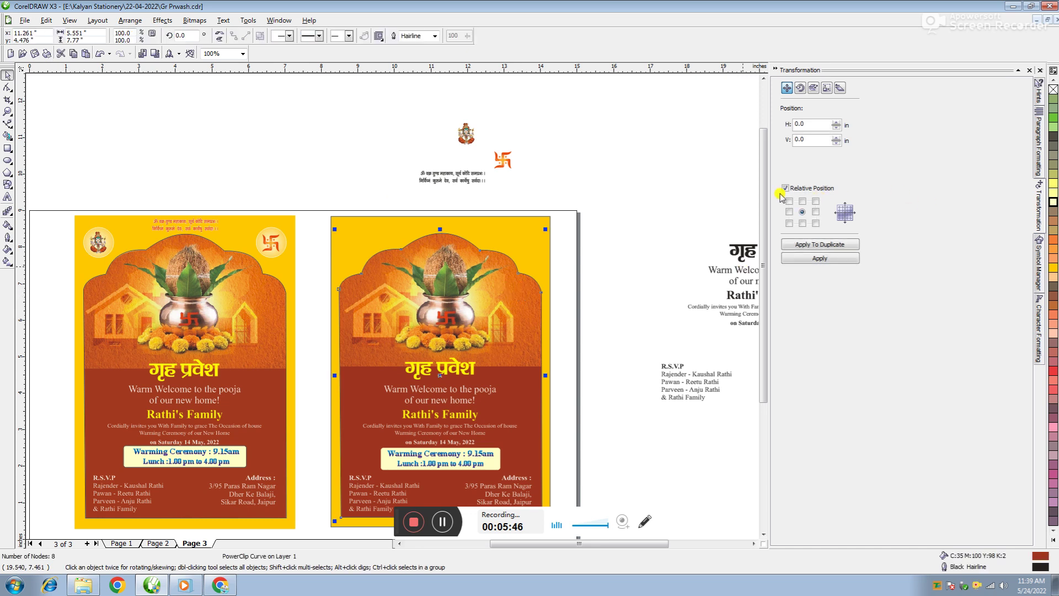
{"action": "right_click", "coordinate": [1054, 231]}
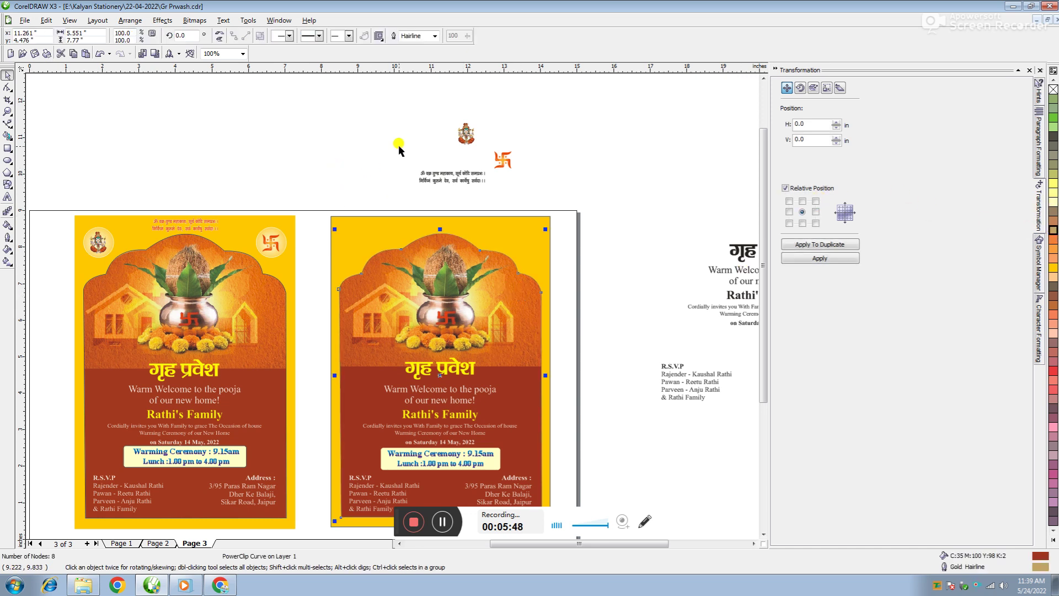
{"action": "left_click", "coordinate": [435, 36]}
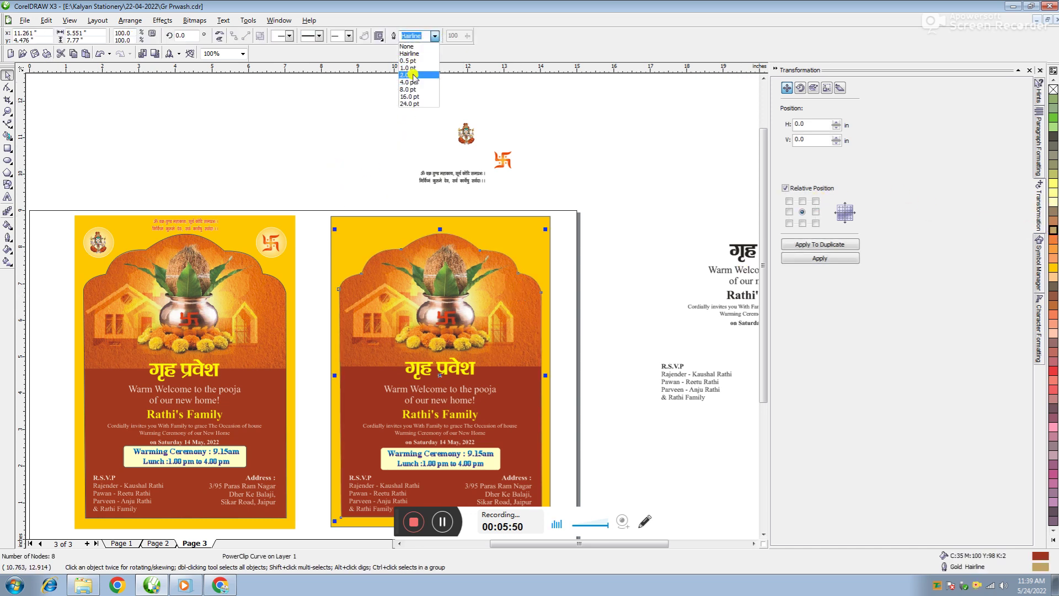
{"action": "left_click", "coordinate": [413, 76]}
{"action": "scroll", "coordinate": [547, 238], "scroll_direction": "up", "scroll_amount": 1}
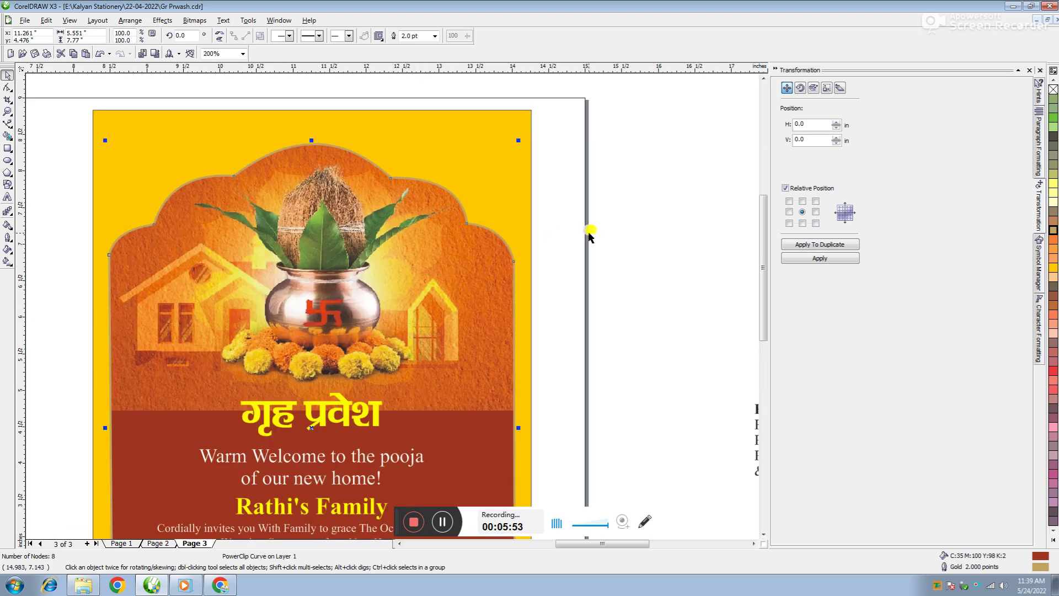
Draw a circle 1 inch wide and 1 inch high beside the page and fill it with Deep Yellow
{"action": "left_click", "coordinate": [550, 237]}
{"action": "scroll", "coordinate": [392, 307], "scroll_direction": "down", "scroll_amount": 1}
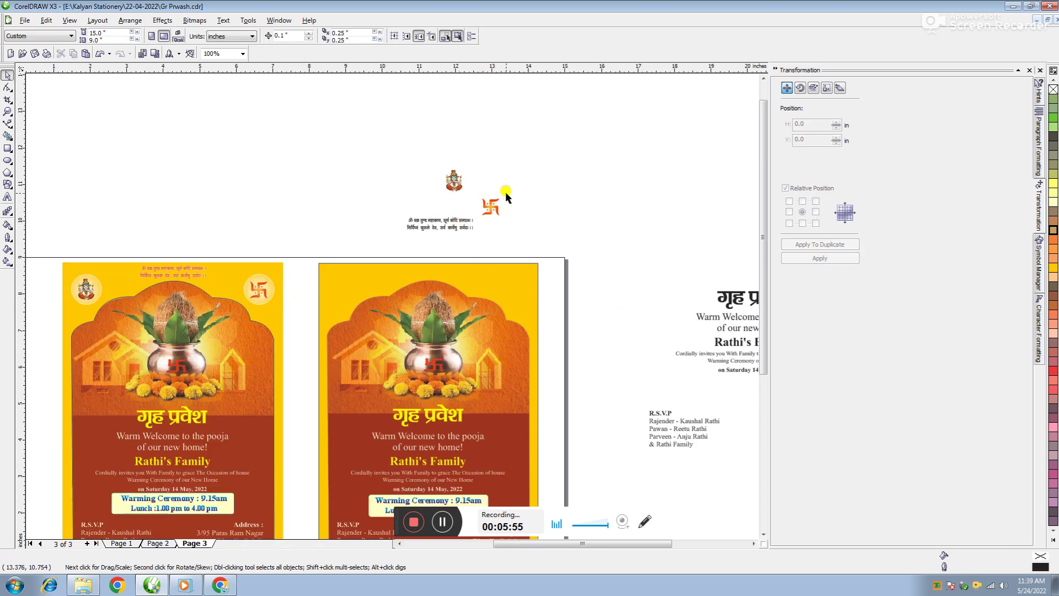
{"action": "left_click", "coordinate": [7, 160]}
{"action": "left_click_drag", "start_coordinate": [586, 261], "coordinate": [620, 294]}
{"action": "left_click_drag", "start_coordinate": [90, 33], "coordinate": [30, 36]}
{"action": "type", "text": "1"}
{"action": "key", "text": "Tab"}
{"action": "type", "text": "1"}
{"action": "key", "text": "Return"}
{"action": "left_click", "coordinate": [7, 74]}
{"action": "left_click", "coordinate": [1053, 268]}
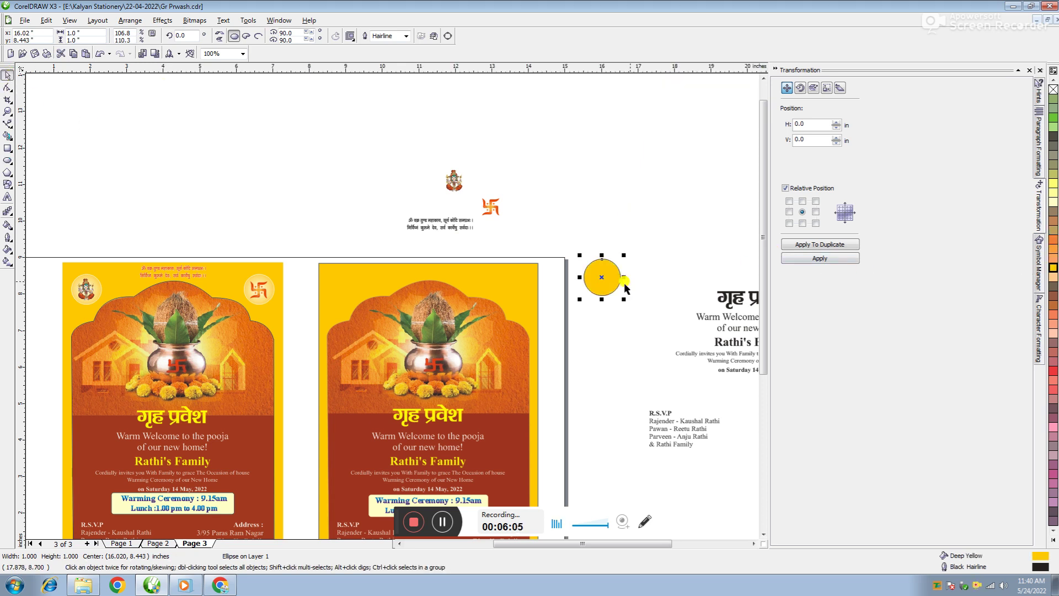
Change the circle's fill to a radial fountain fill running from yellow edges to a pale centre
{"action": "key", "text": "F11"}
{"action": "left_click", "coordinate": [493, 204]}
{"action": "left_click", "coordinate": [461, 217]}
{"action": "left_click", "coordinate": [531, 381]}
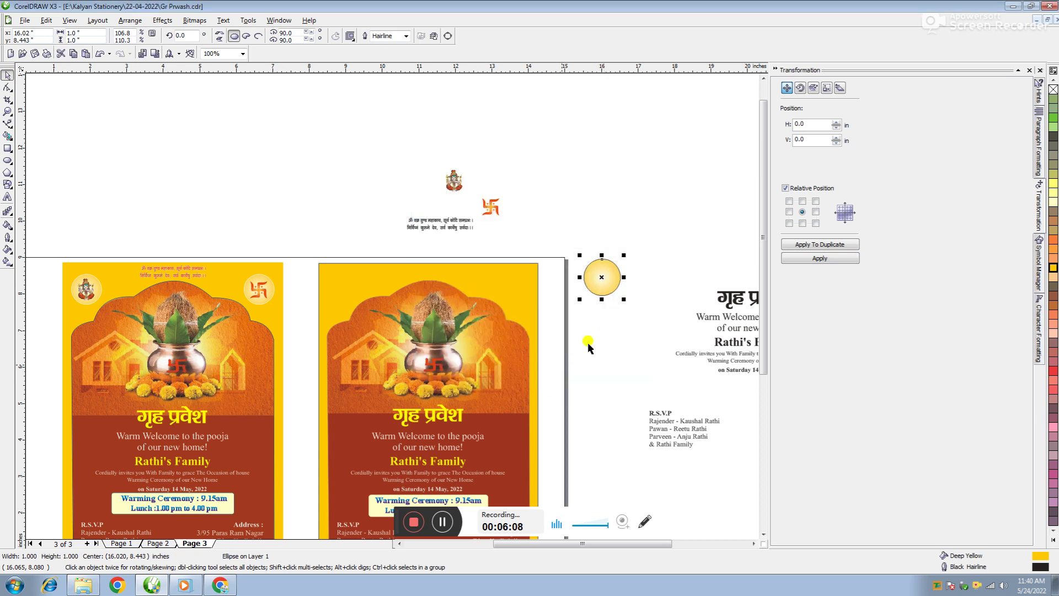
Move the circle into the new card's upper-right corner and give it a white outline 1.0 pt wide
{"action": "left_click_drag", "start_coordinate": [611, 274], "coordinate": [521, 283]}
{"action": "right_click", "coordinate": [1053, 89]}
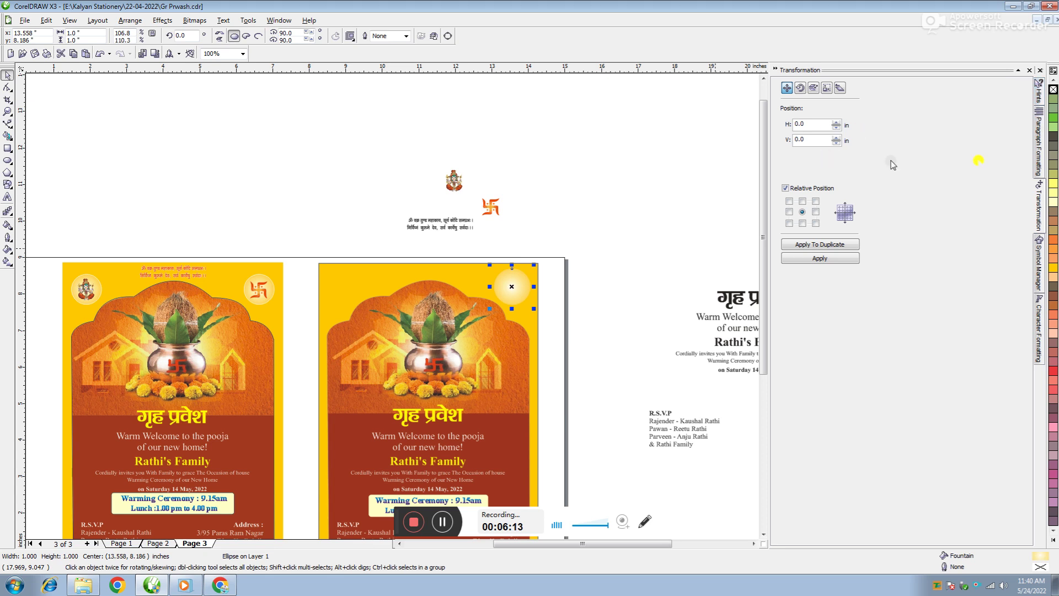
{"action": "left_click", "coordinate": [1054, 539]}
{"action": "right_click", "coordinate": [1042, 182]}
{"action": "left_click", "coordinate": [406, 36]}
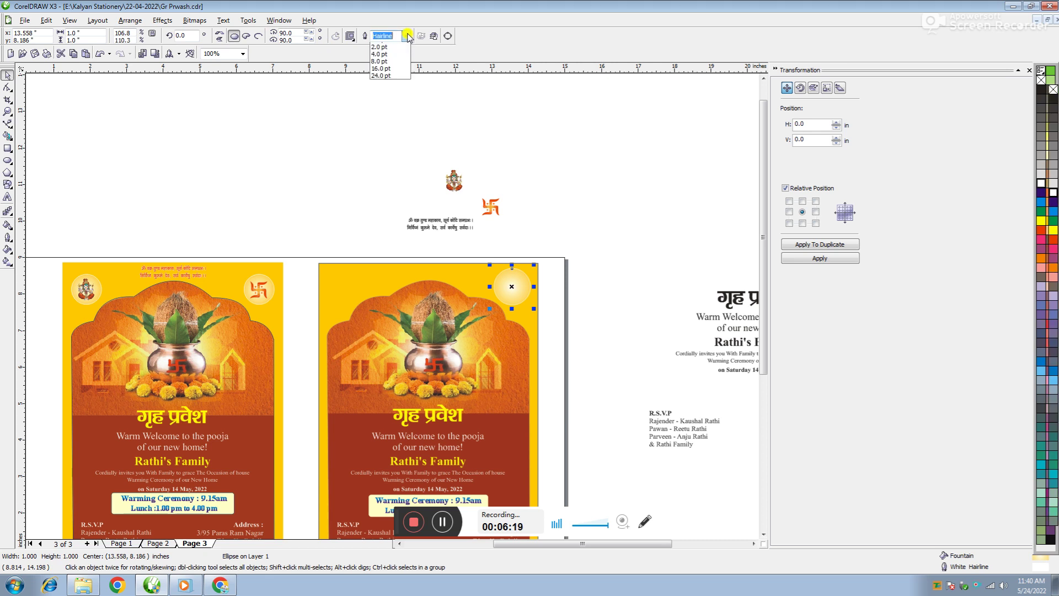
{"action": "left_click", "coordinate": [386, 71]}
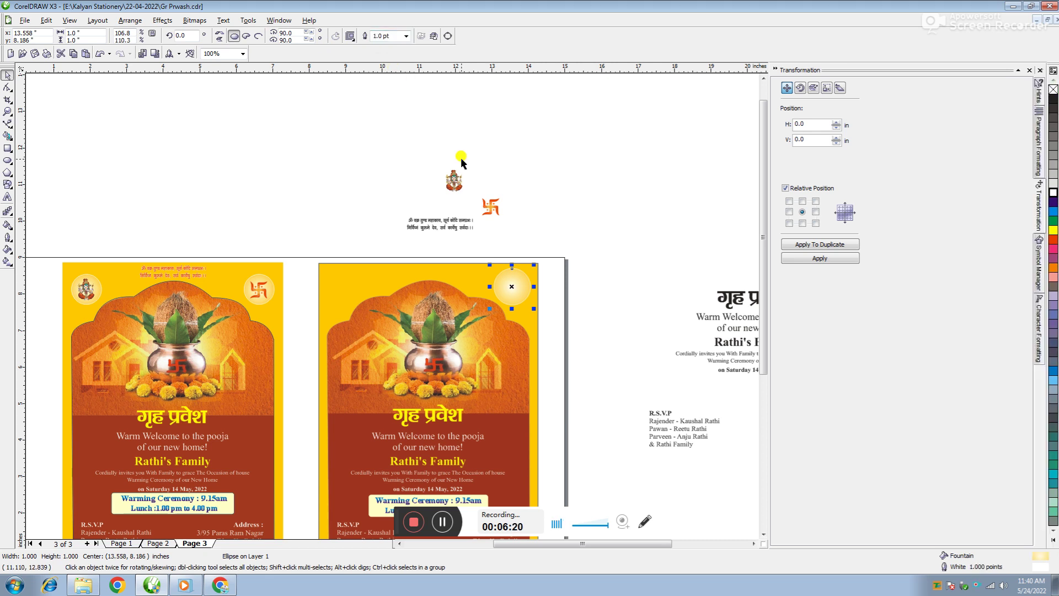
Duplicate the circle into the new card's upper-left corner and place a copy of the swastika on the upper-right circle
{"action": "left_click", "coordinate": [488, 207]}
{"action": "left_click_drag", "start_coordinate": [512, 284], "coordinate": [345, 285]}
{"action": "left_click_drag", "start_coordinate": [538, 174], "coordinate": [516, 288]}
{"action": "scroll", "coordinate": [496, 221], "scroll_direction": "up", "scroll_amount": 2}
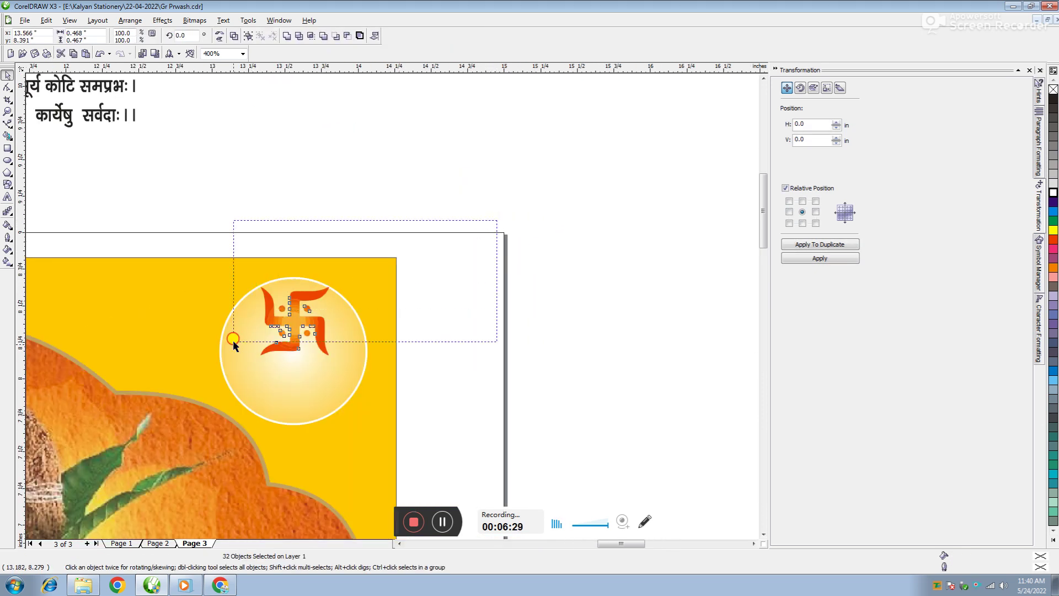
Group the copied swastika's pieces and centre the group horizontally and vertically on the upper-right circle
{"action": "key", "text": "ctrl+g"}
{"action": "left_click", "coordinate": [276, 386], "text": "shift"}
{"action": "key", "text": "c"}
{"action": "key", "text": "e"}
{"action": "left_click", "coordinate": [641, 316]}
{"action": "scroll", "coordinate": [392, 303], "scroll_direction": "down", "scroll_amount": 2}
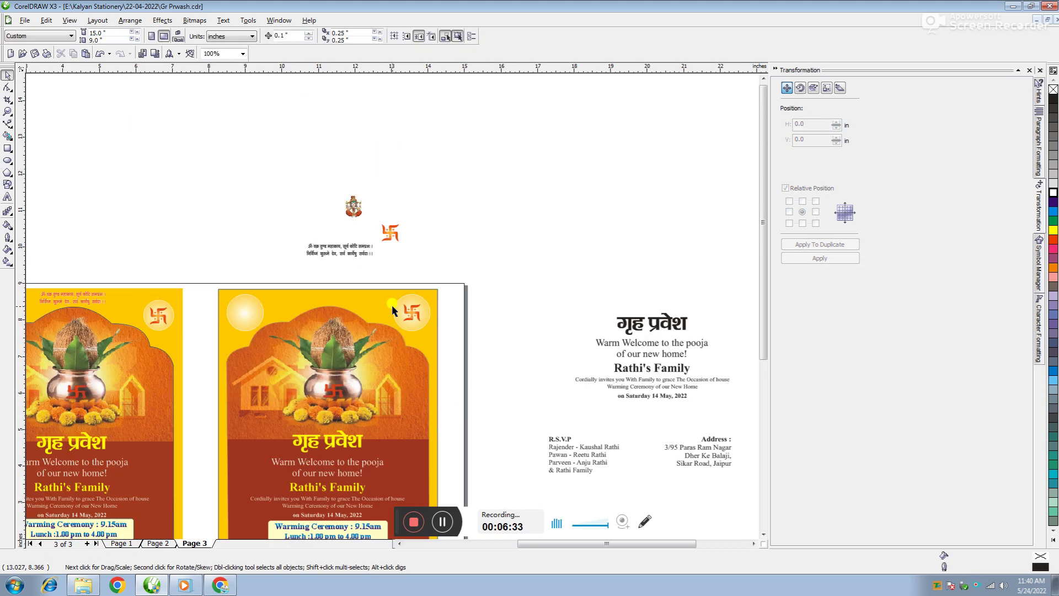
Move the Ganesha image onto the new card's upper-left circle, centred and in front of it
{"action": "left_click", "coordinate": [353, 205]}
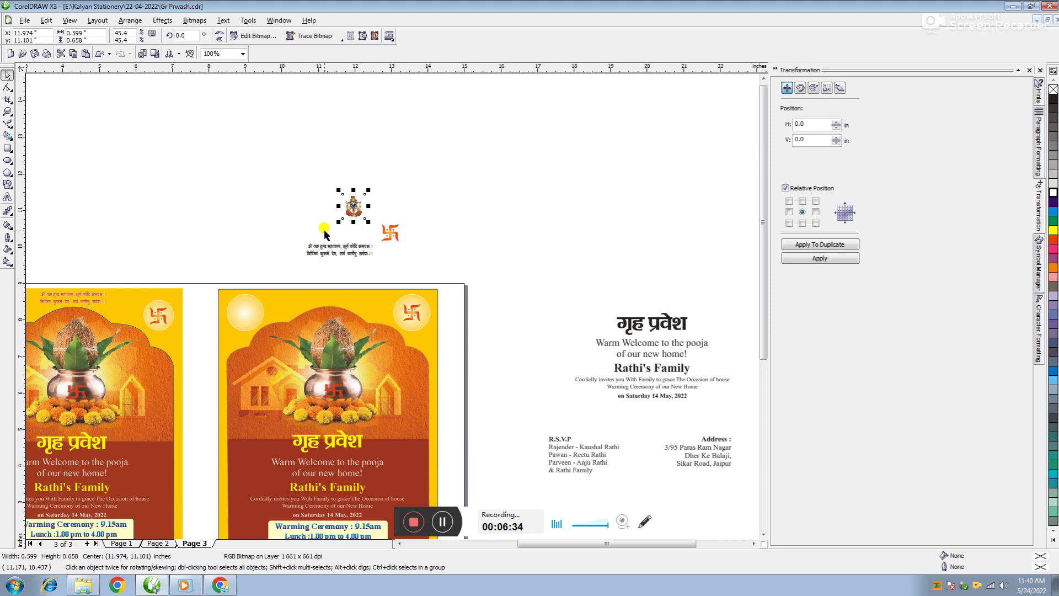
{"action": "left_click_drag", "start_coordinate": [353, 205], "coordinate": [250, 206]}
{"action": "key", "text": "Delete"}
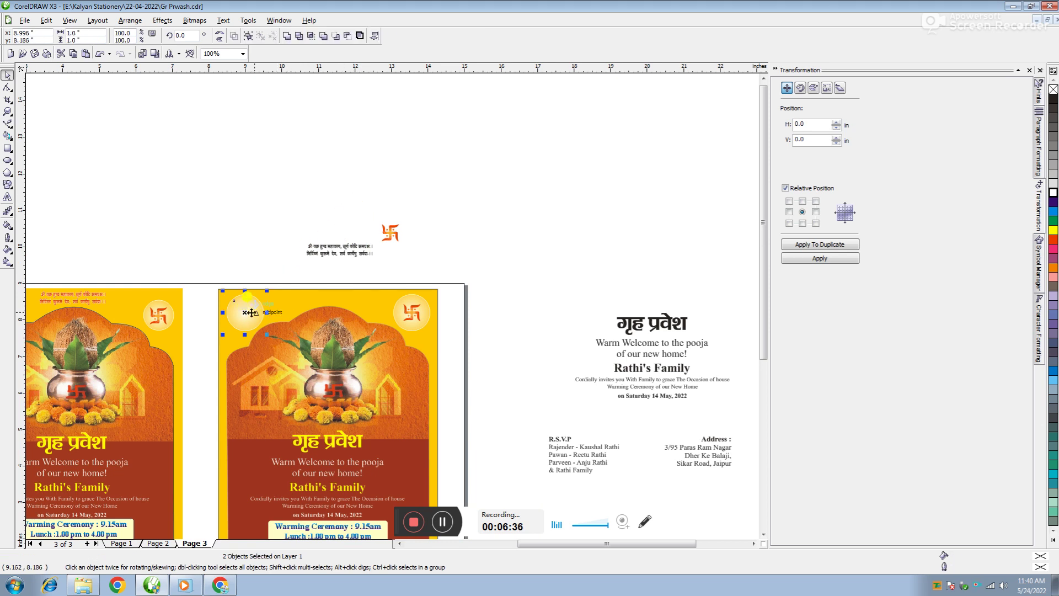
{"action": "left_click_drag", "start_coordinate": [204, 246], "coordinate": [280, 332]}
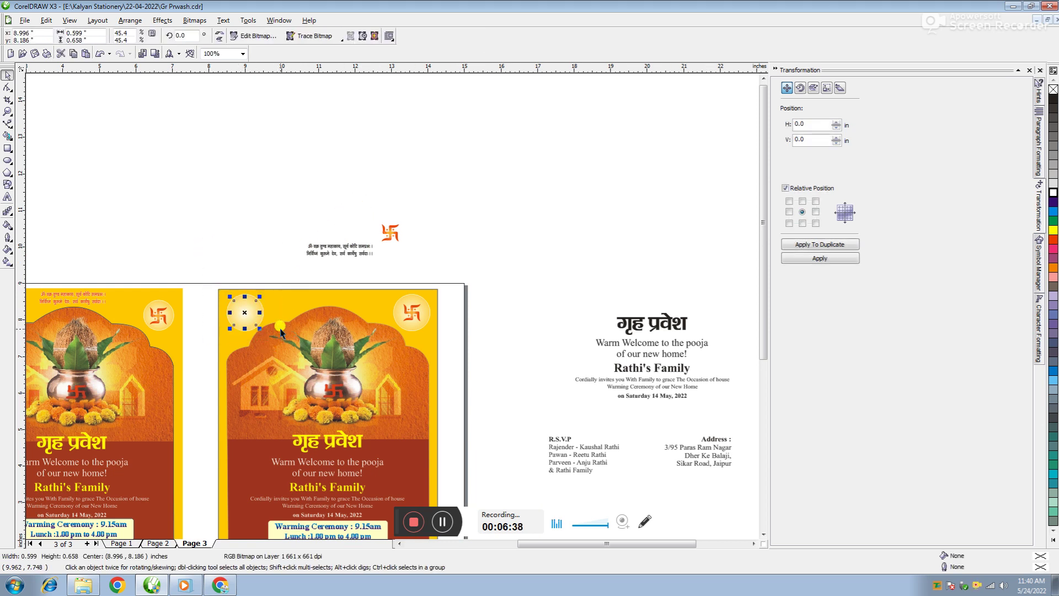
{"action": "left_click", "coordinate": [219, 234]}
Delete the leftover swastika above the page and move the two-line Sanskrit verse between the new card's two circles
{"action": "left_click_drag", "start_coordinate": [262, 218], "coordinate": [370, 270]}
{"action": "left_click_drag", "start_coordinate": [438, 209], "coordinate": [369, 259]}
{"action": "key", "text": "Delete"}
{"action": "left_click_drag", "start_coordinate": [442, 210], "coordinate": [333, 307]}
{"action": "scroll", "coordinate": [333, 307], "scroll_direction": "up", "scroll_amount": 2}
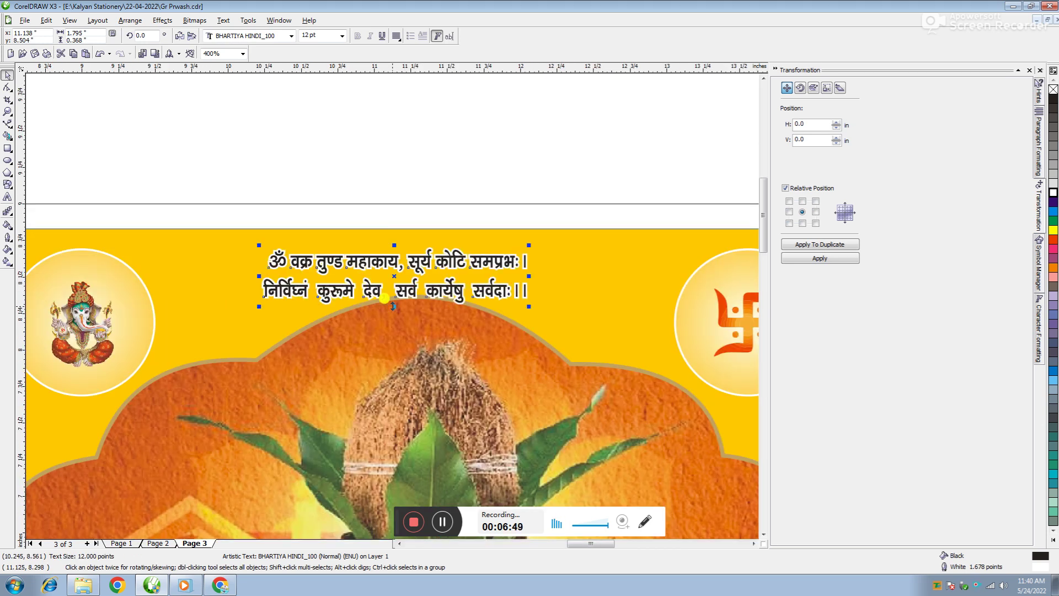
Centre the Sanskrit verse horizontally on the new card above the arch and fill its text with red
{"action": "left_click_drag", "start_coordinate": [460, 252], "coordinate": [463, 251]}
{"action": "left_click", "coordinate": [422, 249]}
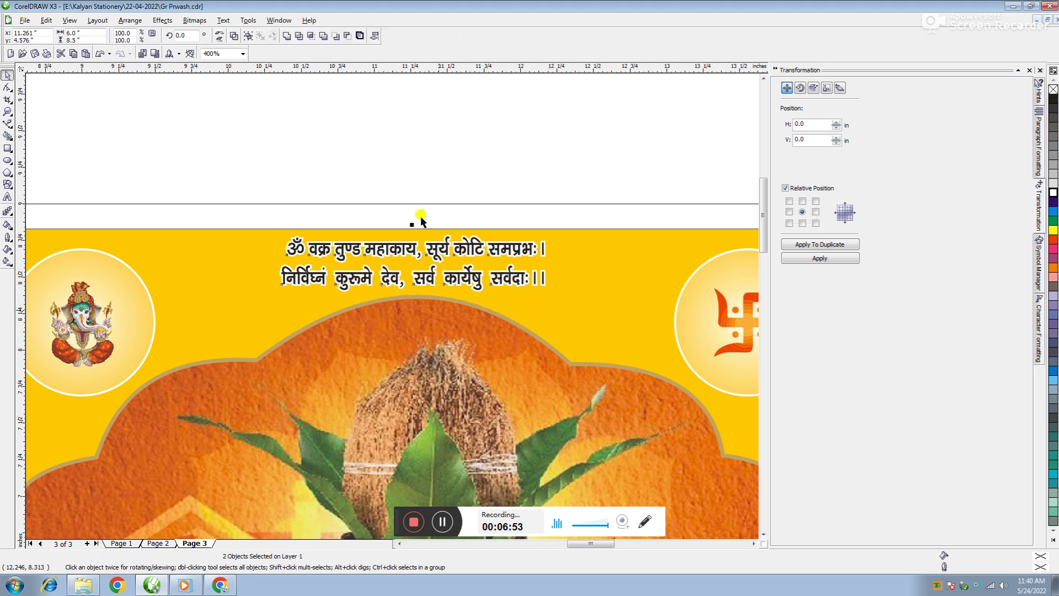
{"action": "left_click", "coordinate": [1055, 242]}
{"action": "left_click", "coordinate": [575, 166]}
{"action": "scroll", "coordinate": [395, 252], "scroll_direction": "down", "scroll_amount": 1}
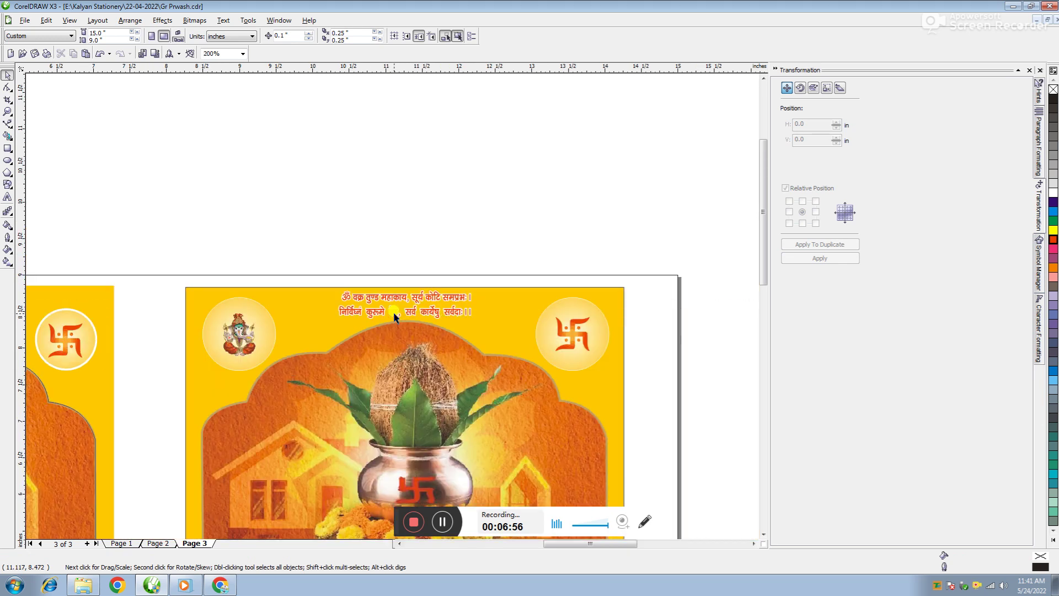
Open the contents of the new card's arch PowerClip to inspect the placed picture, and finish editing
{"action": "left_click", "coordinate": [425, 310]}
{"action": "scroll", "coordinate": [420, 326], "scroll_direction": "down", "scroll_amount": 1}
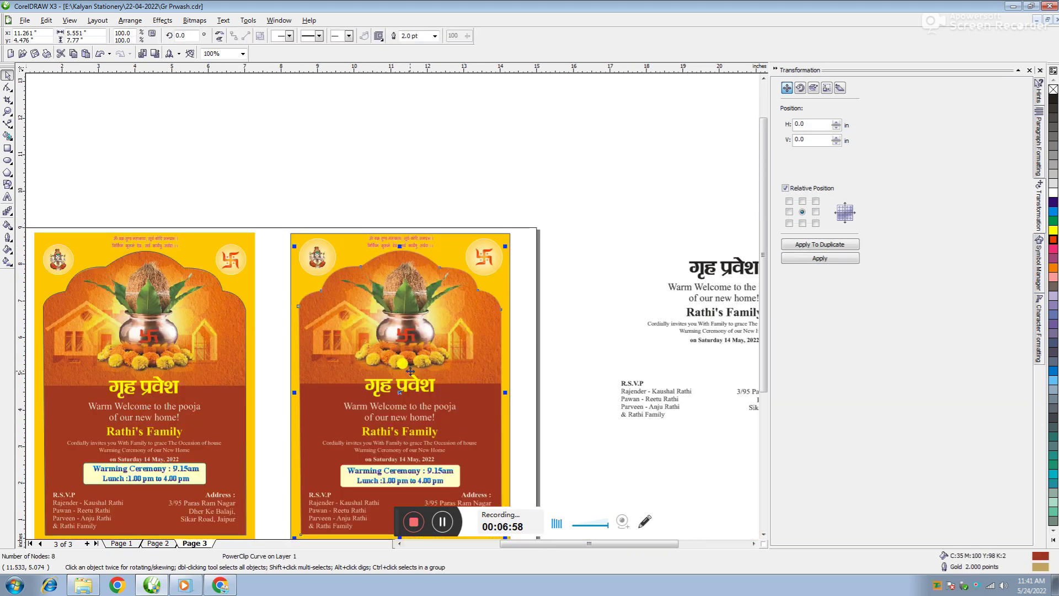
{"action": "left_click", "coordinate": [410, 340], "text": "ctrl"}
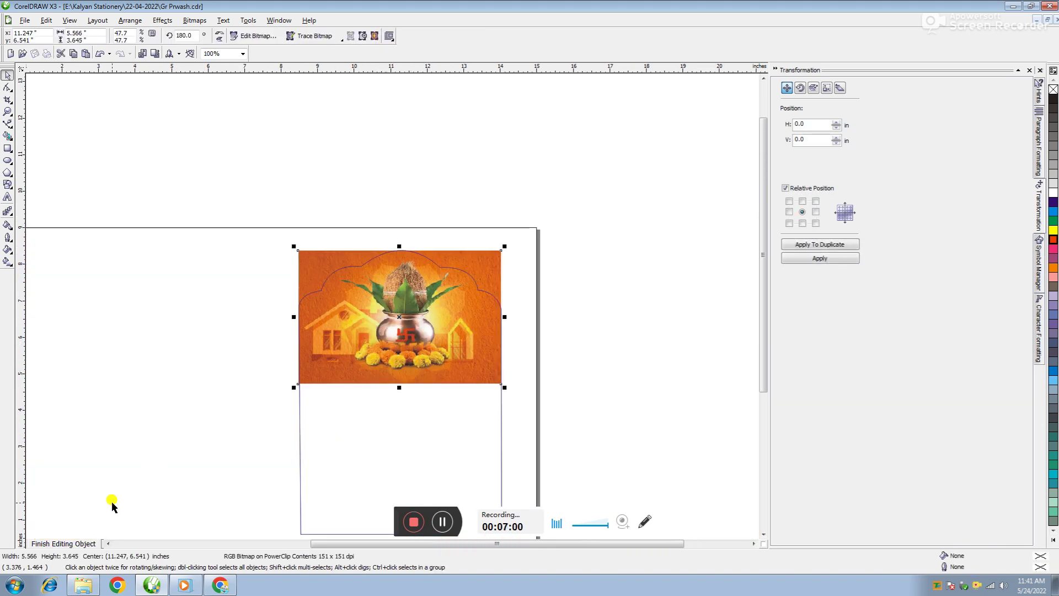
{"action": "left_click", "coordinate": [75, 544]}
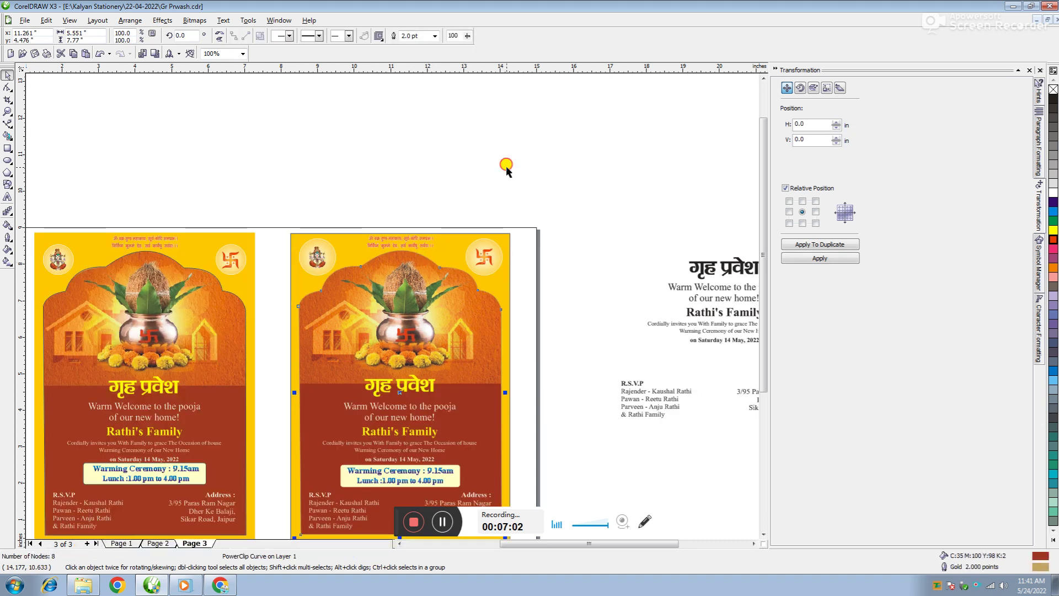
Remove the black hairline outline from the new card's yellow background rectangle
{"action": "scroll", "coordinate": [317, 366], "scroll_direction": "down", "scroll_amount": 1}
{"action": "scroll", "coordinate": [395, 311], "scroll_direction": "up", "scroll_amount": 1}
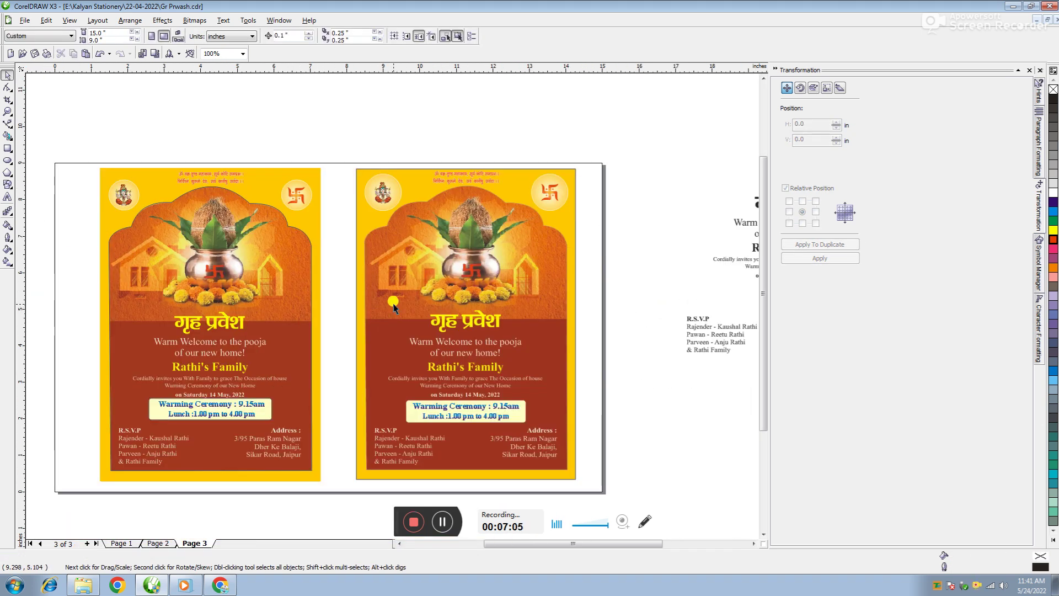
{"action": "left_click", "coordinate": [357, 207]}
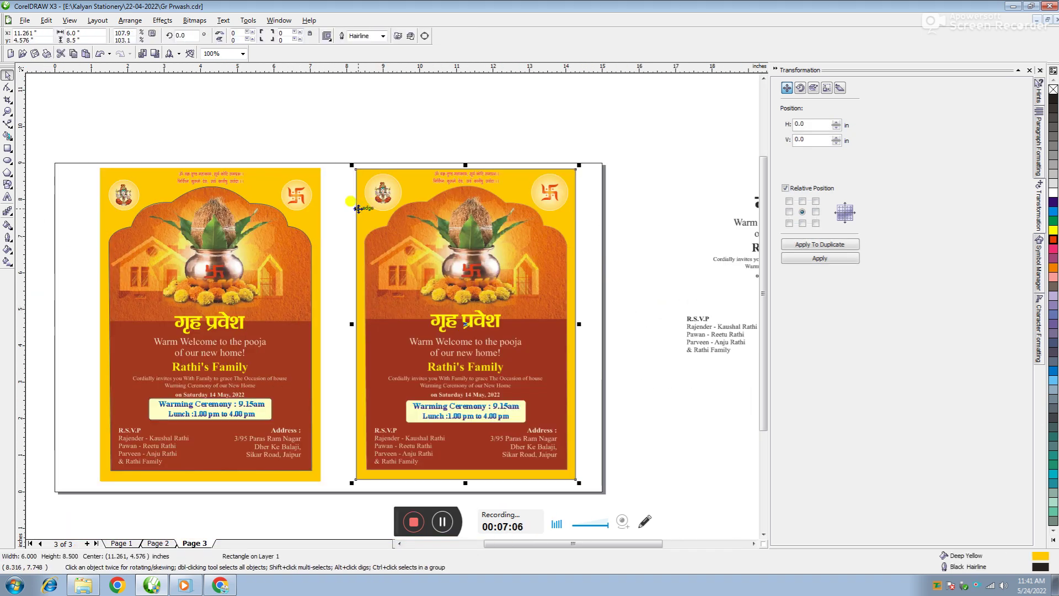
{"action": "right_click", "coordinate": [1054, 90]}
Set the gold outline of the new card's arch to 4.0 pt
{"action": "left_click", "coordinate": [295, 265]}
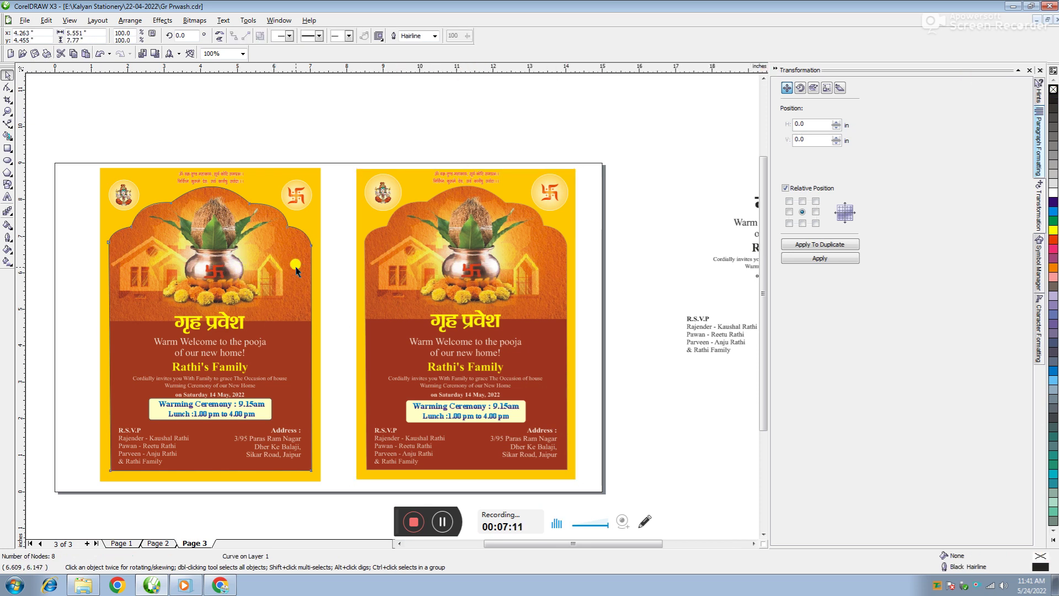
{"action": "key", "text": "Escape"}
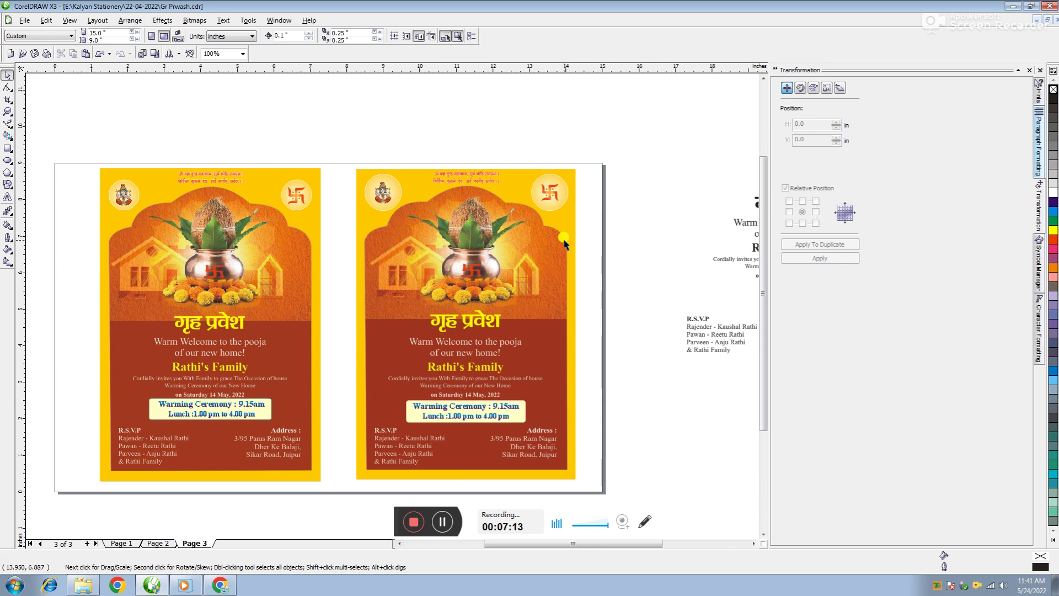
{"action": "left_click", "coordinate": [564, 265]}
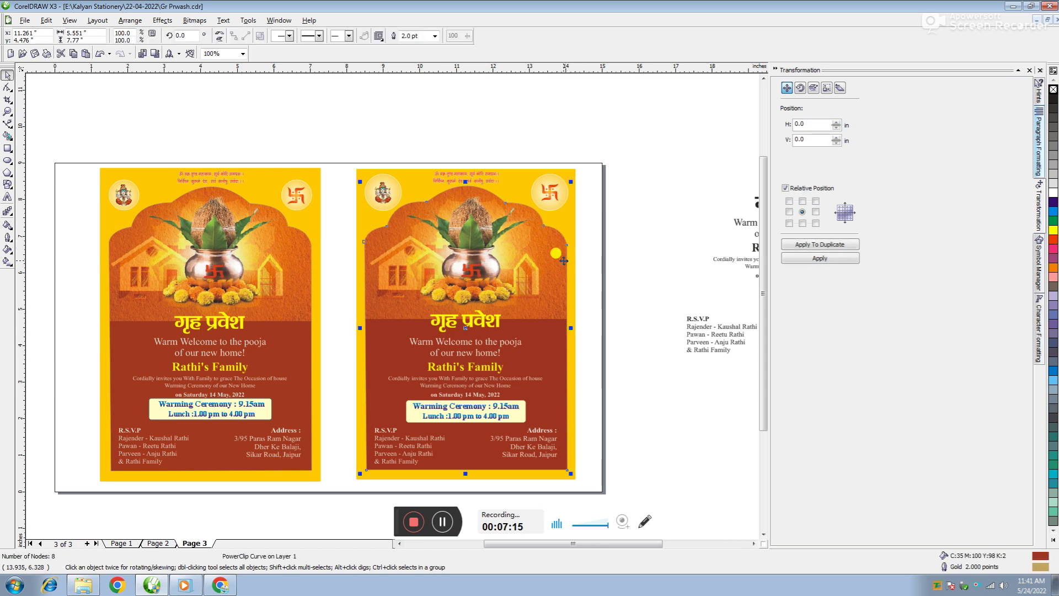
{"action": "left_click", "coordinate": [434, 37]}
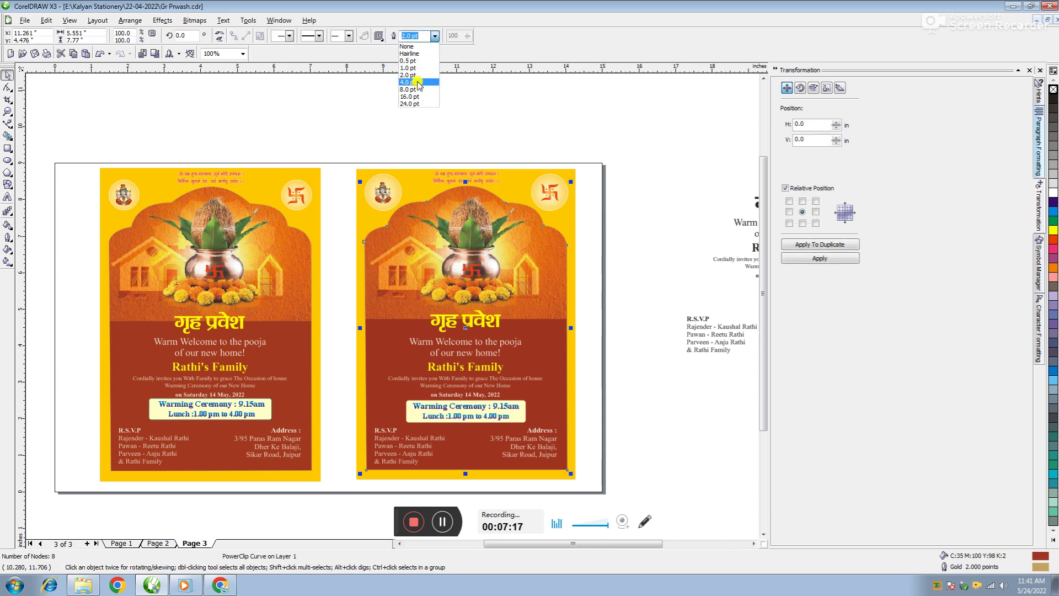
{"action": "left_click", "coordinate": [417, 82]}
{"action": "left_click", "coordinate": [628, 265]}
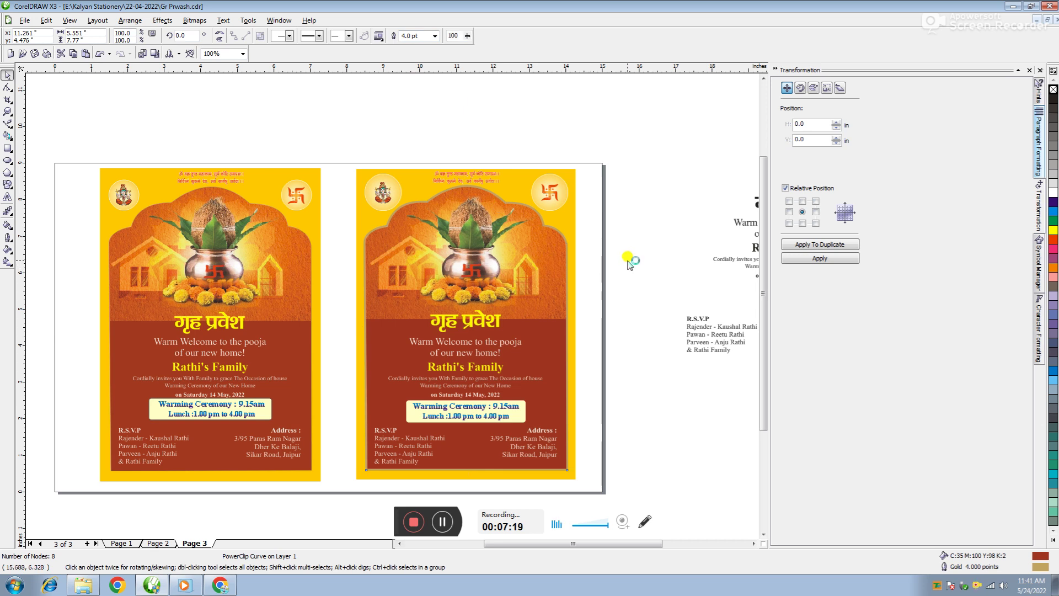
{"action": "left_click", "coordinate": [571, 188]}
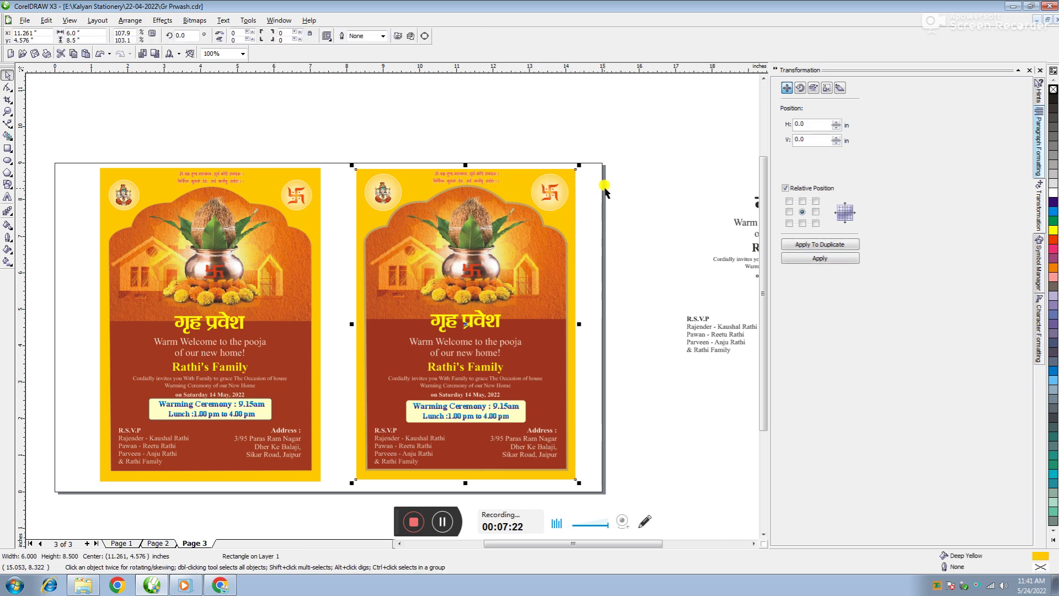
{"action": "left_click", "coordinate": [628, 177]}
{"action": "left_click_drag", "start_coordinate": [621, 160], "coordinate": [336, 474]}
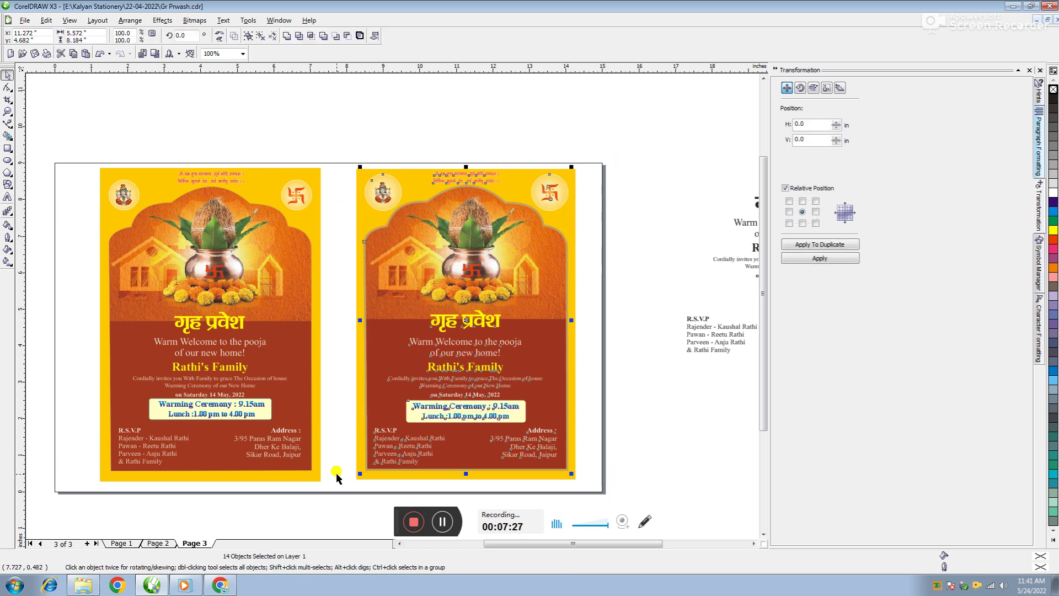
{"action": "left_click", "coordinate": [629, 246]}
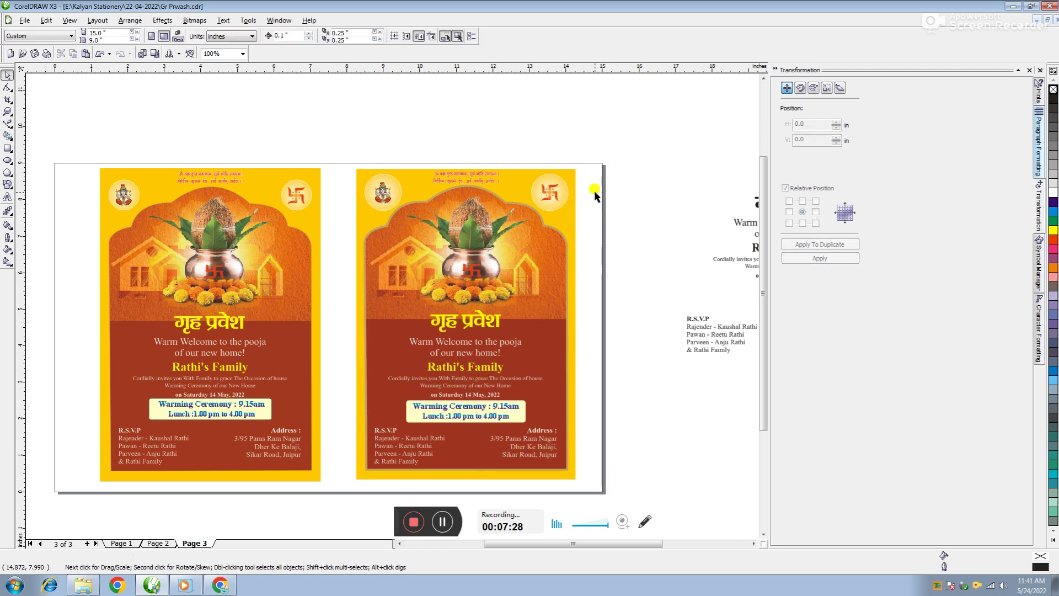
Stretch the new card's yellow background upward at its top edge to a height of about 8.58 inches
{"action": "left_click", "coordinate": [570, 174]}
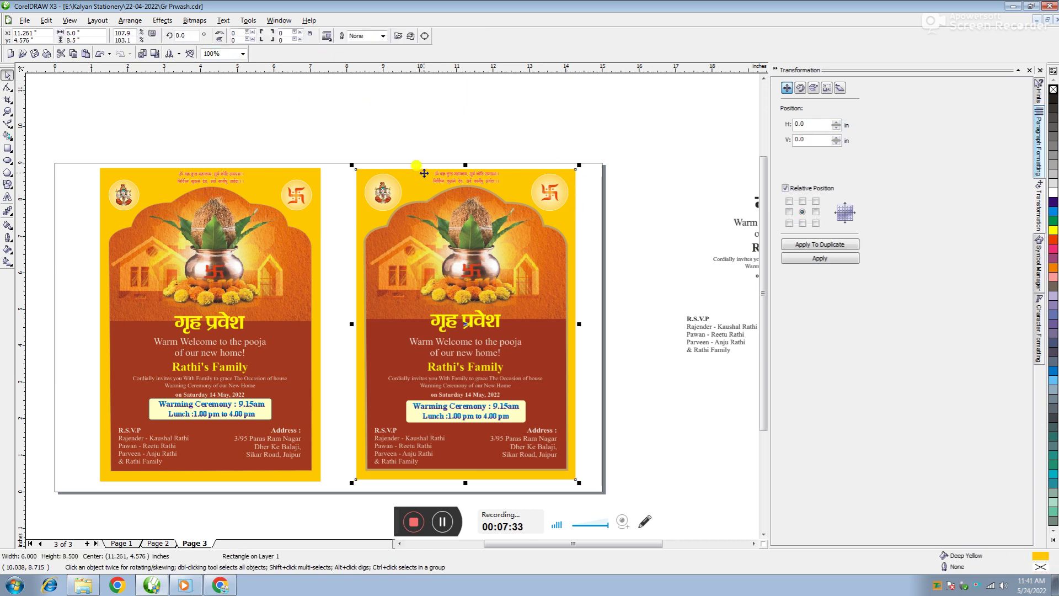
{"action": "scroll", "coordinate": [465, 169], "scroll_direction": "up", "scroll_amount": 1}
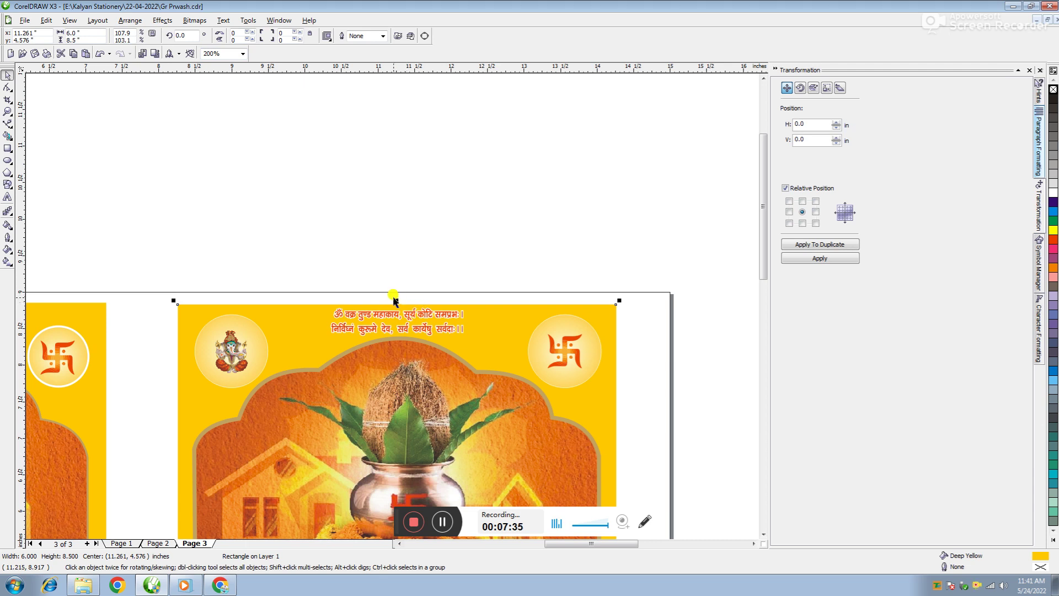
{"action": "left_click_drag", "start_coordinate": [397, 300], "coordinate": [396, 294]}
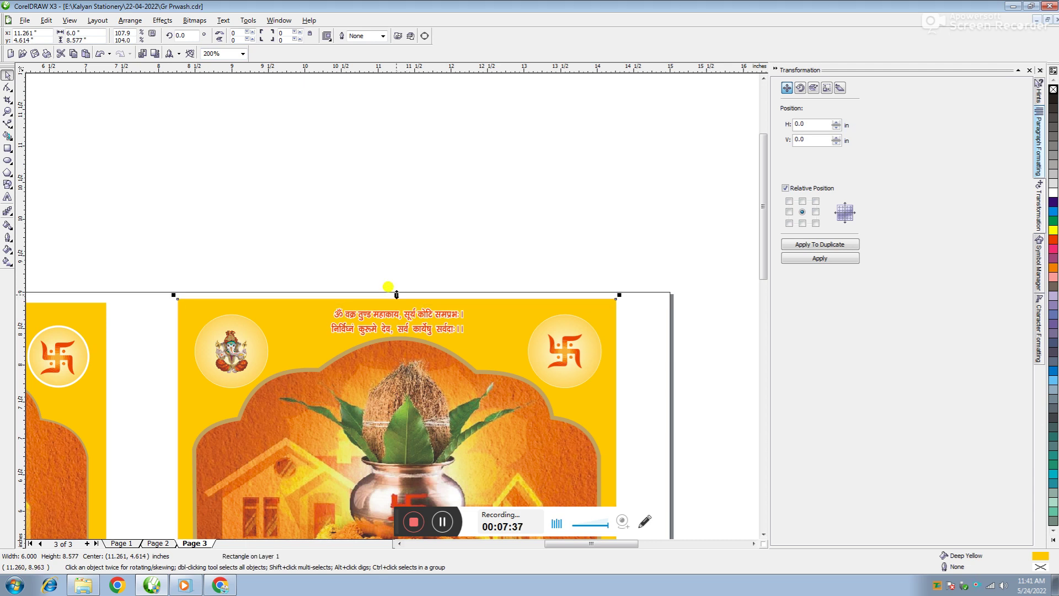
{"action": "scroll", "coordinate": [393, 311], "scroll_direction": "down", "scroll_amount": 1}
{"action": "key", "text": "Escape"}
{"action": "scroll", "coordinate": [386, 298], "scroll_direction": "down", "scroll_amount": 2}
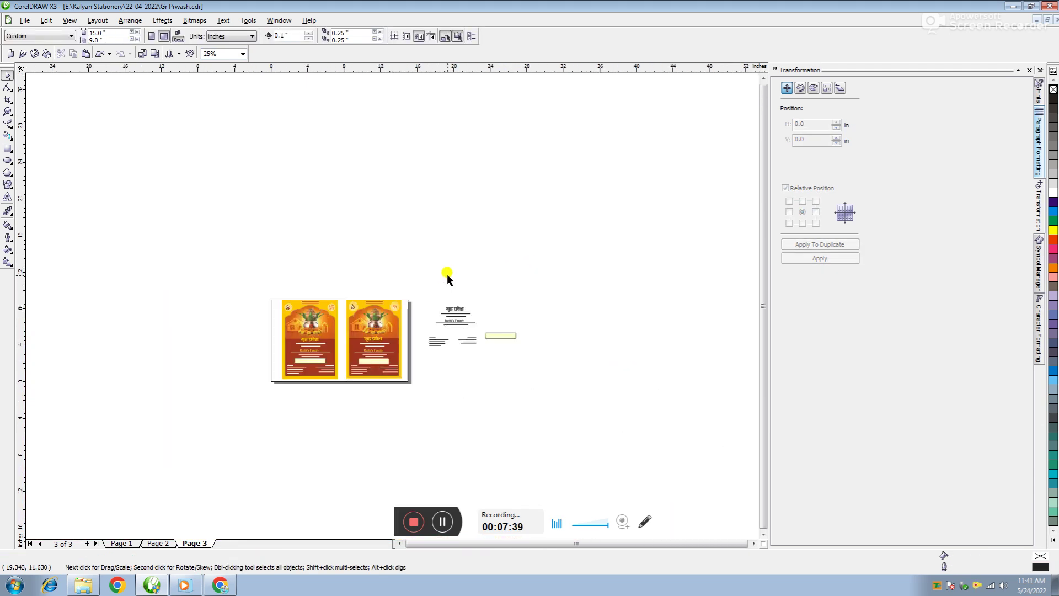
Delete the leftover black text and spare rounded rectangle beside the page, and fit both cards in view
{"action": "left_click_drag", "start_coordinate": [431, 282], "coordinate": [534, 384]}
{"action": "key", "text": "Delete"}
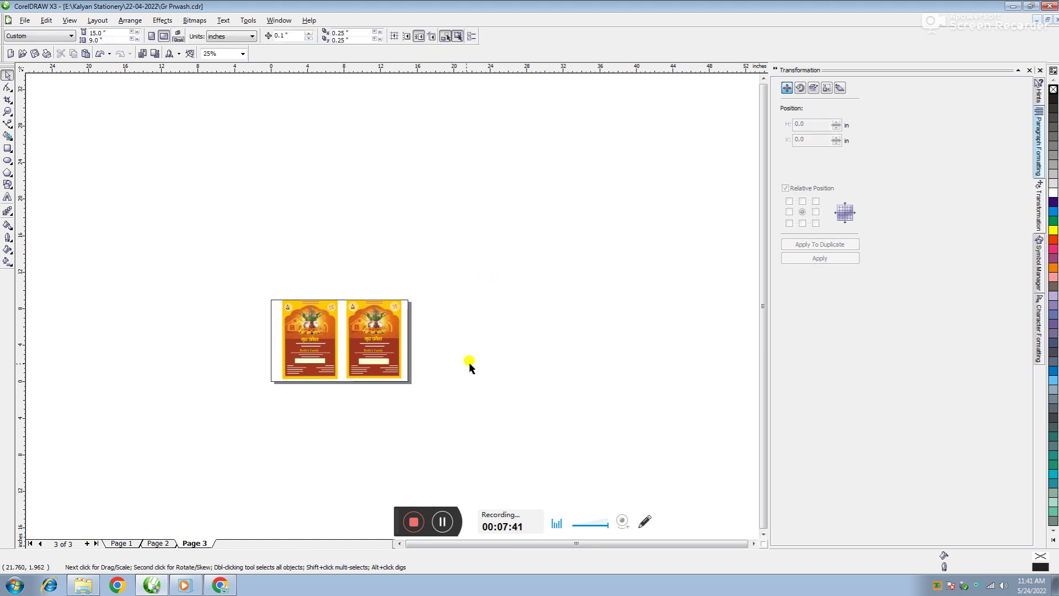
{"action": "key", "text": "F4"}
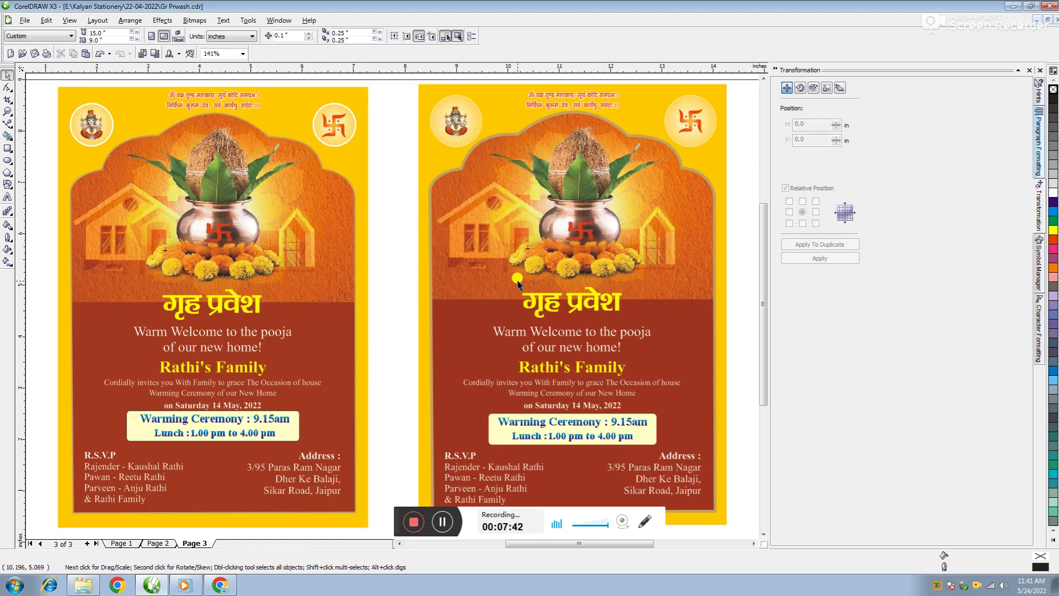
{"action": "left_click", "coordinate": [418, 313]}
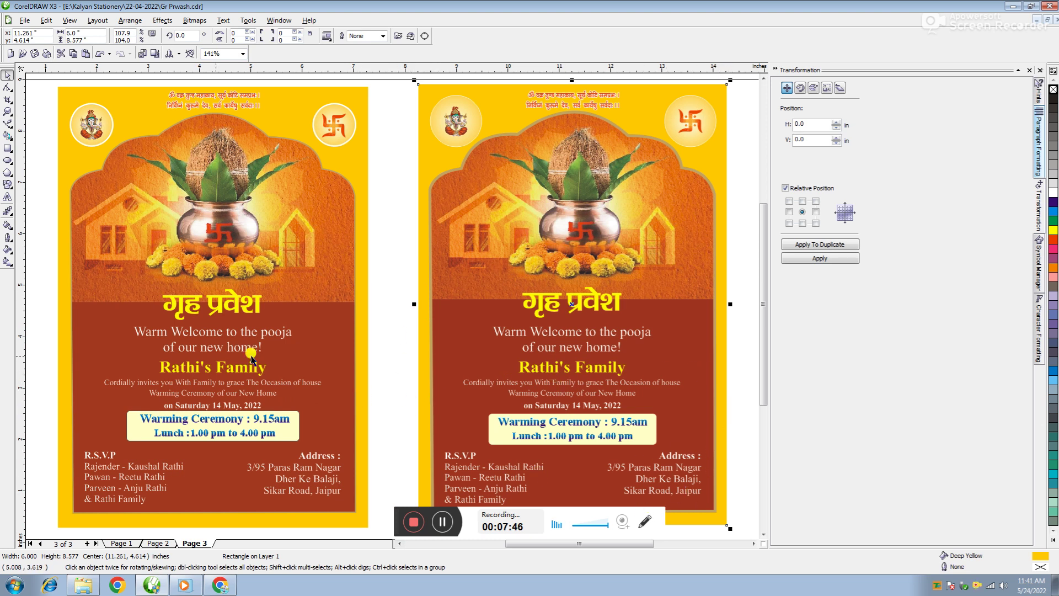
{"action": "left_click", "coordinate": [739, 256]}
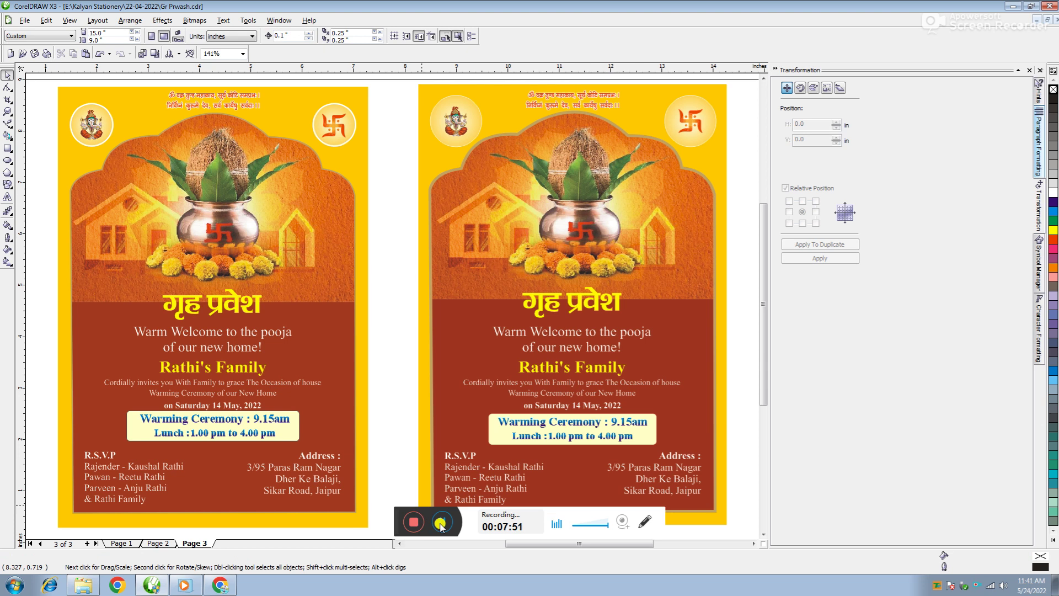